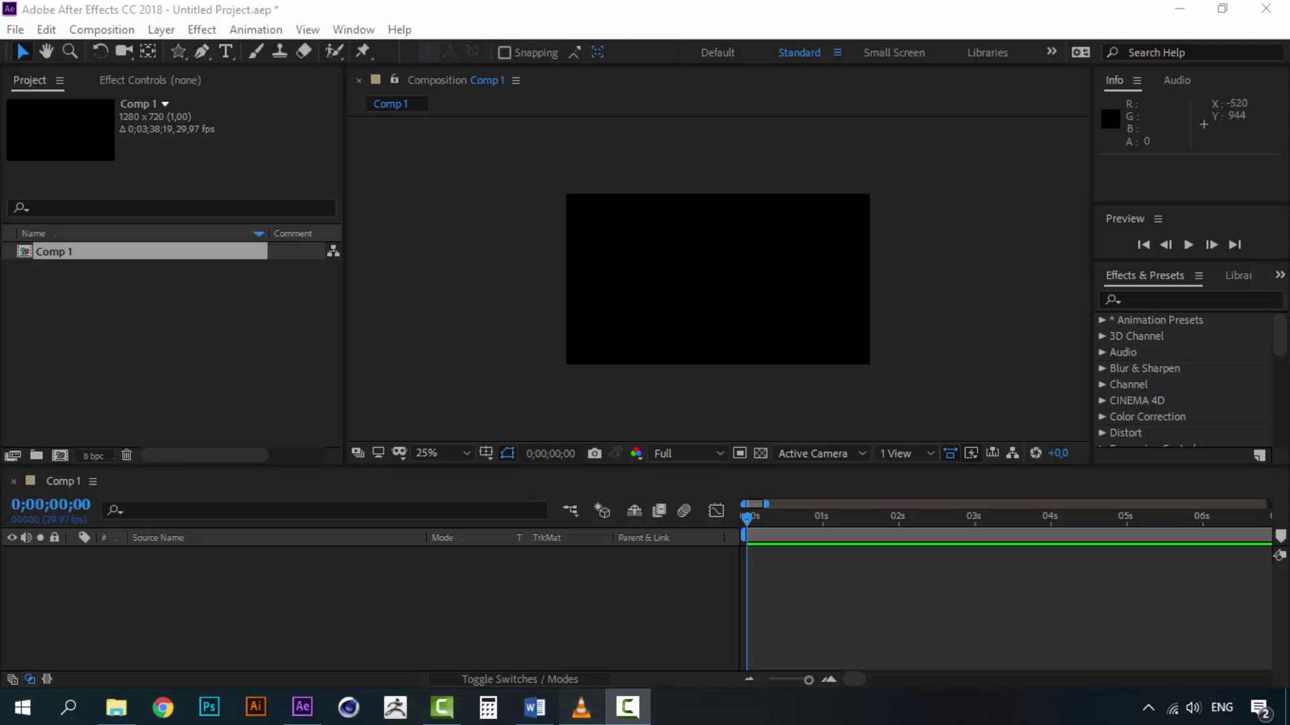
- Preview the finished countdown video twice, then close the video player
left_click(581, 707)
left_click(17, 675)
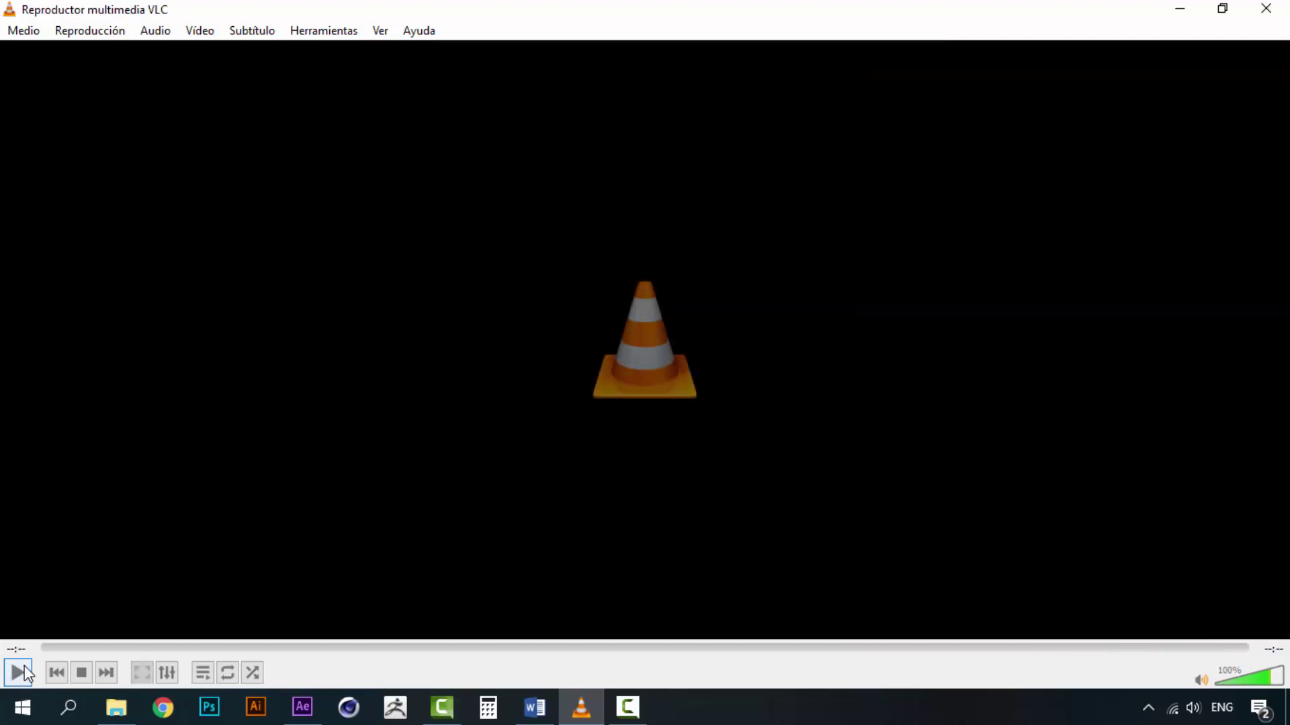
left_click(18, 674)
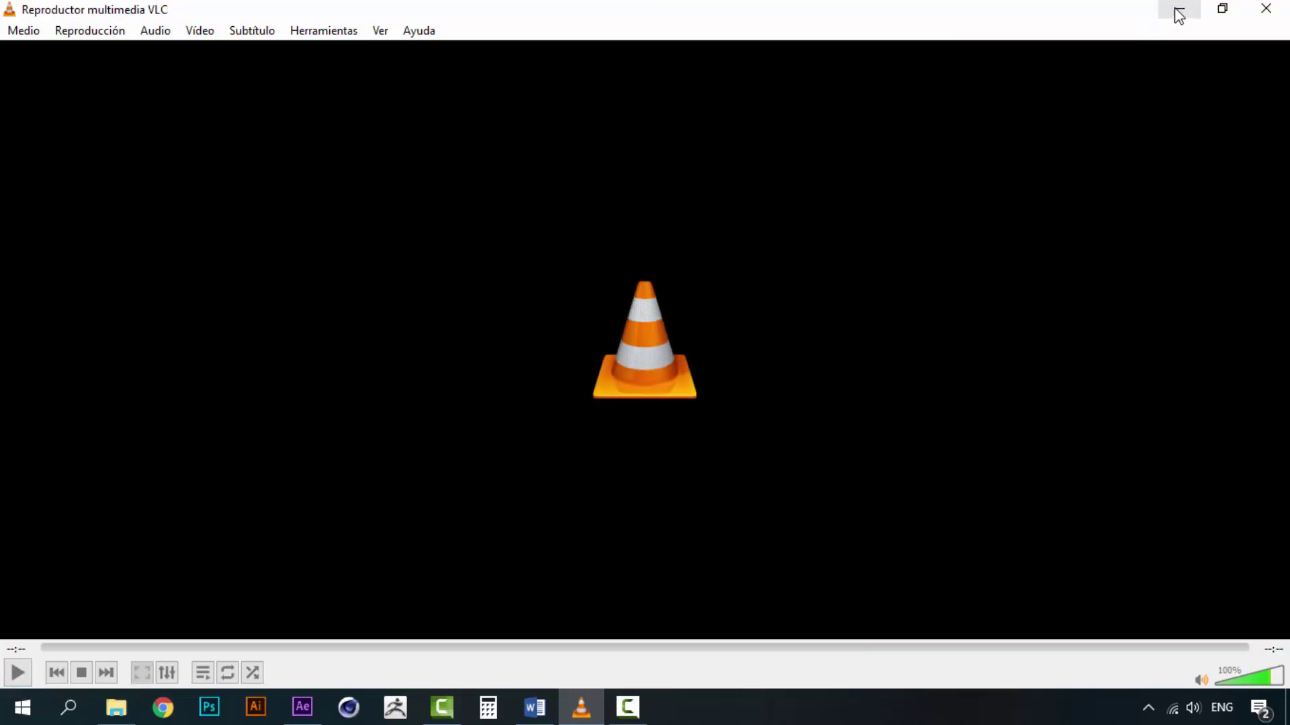
left_click(1179, 12)
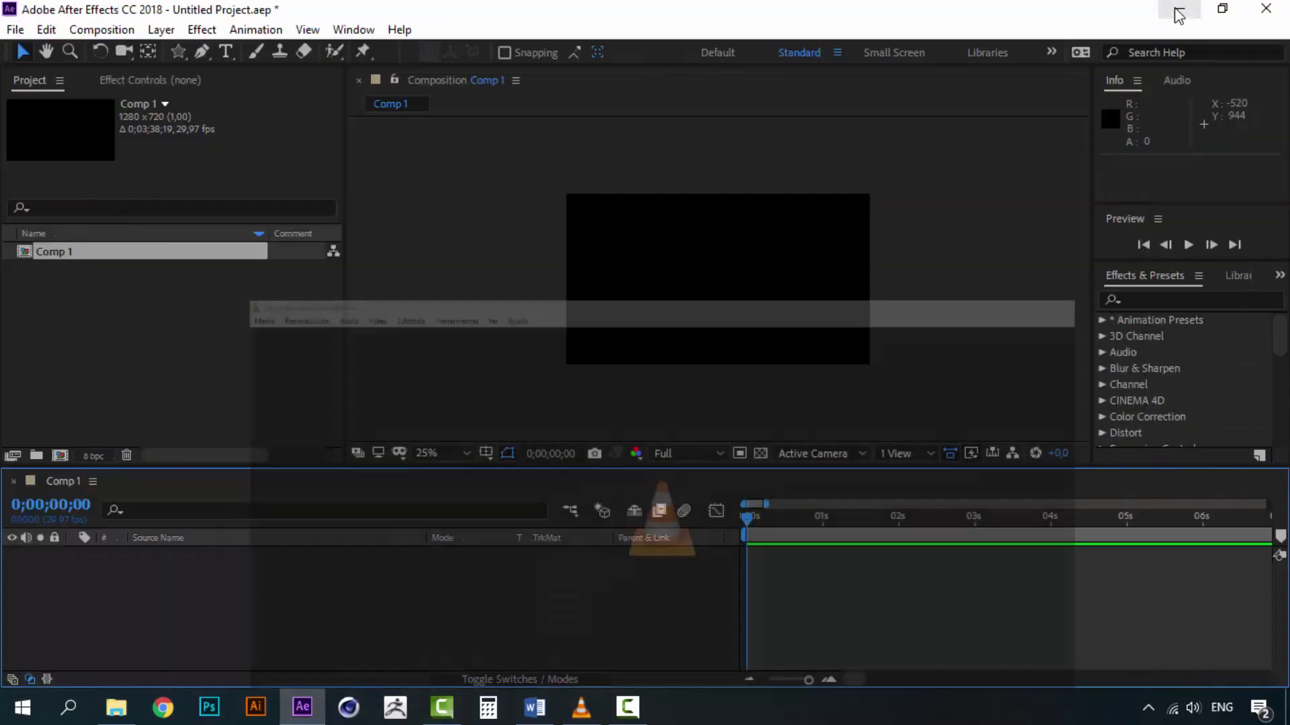
- Create an empty Gabriola Regular 139 px text layer in the Comp 1 viewer
left_click(160, 292)
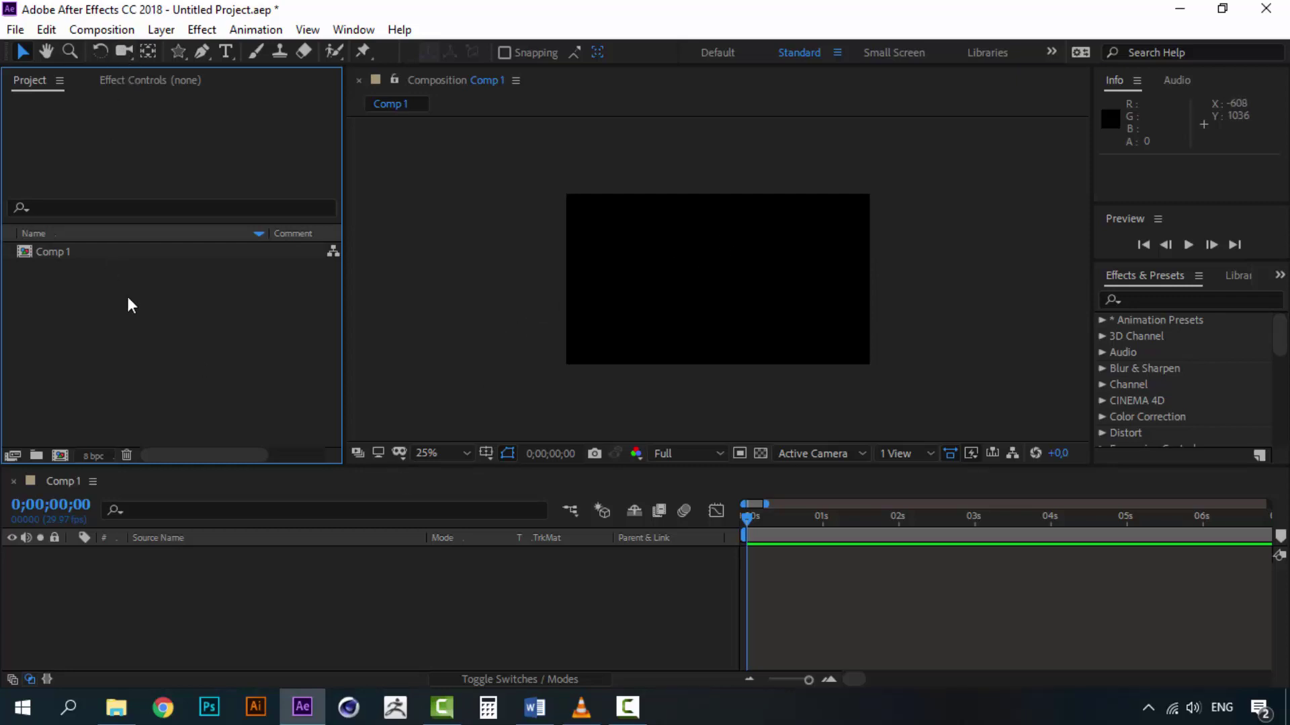
left_click(225, 51)
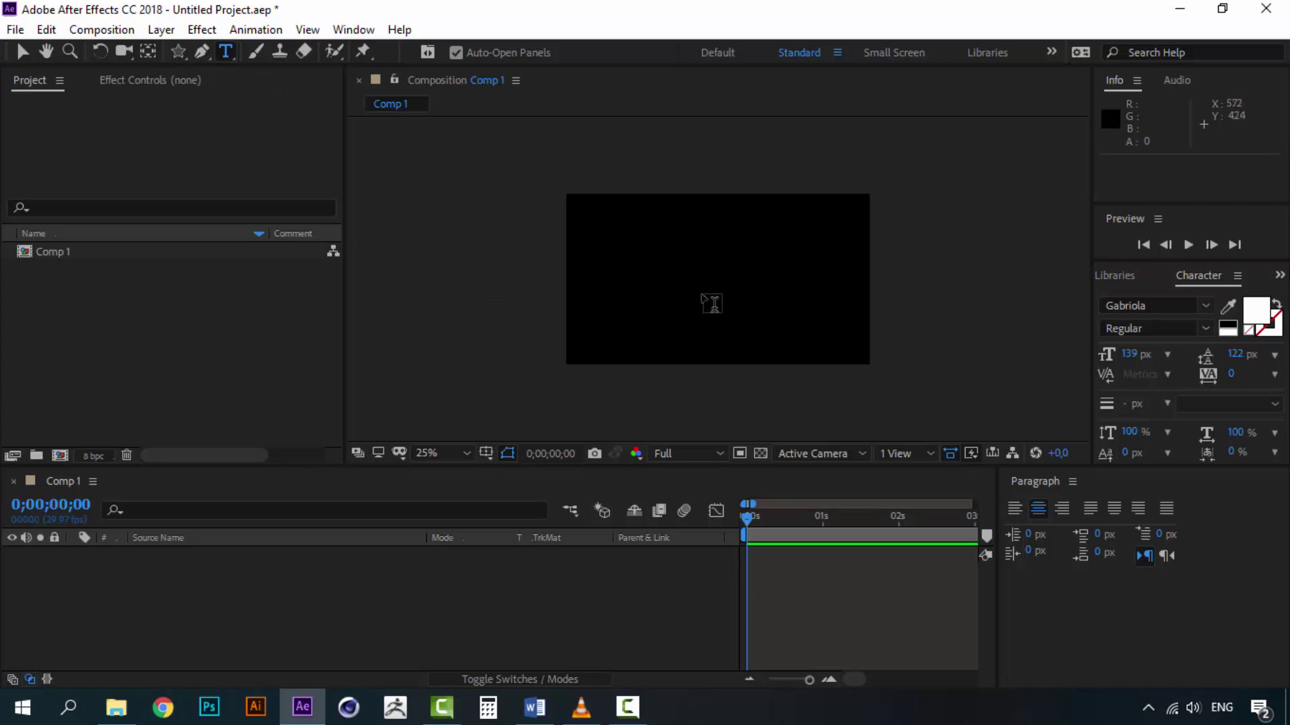
left_click(707, 302)
scroll(753, 318, "up", 2)
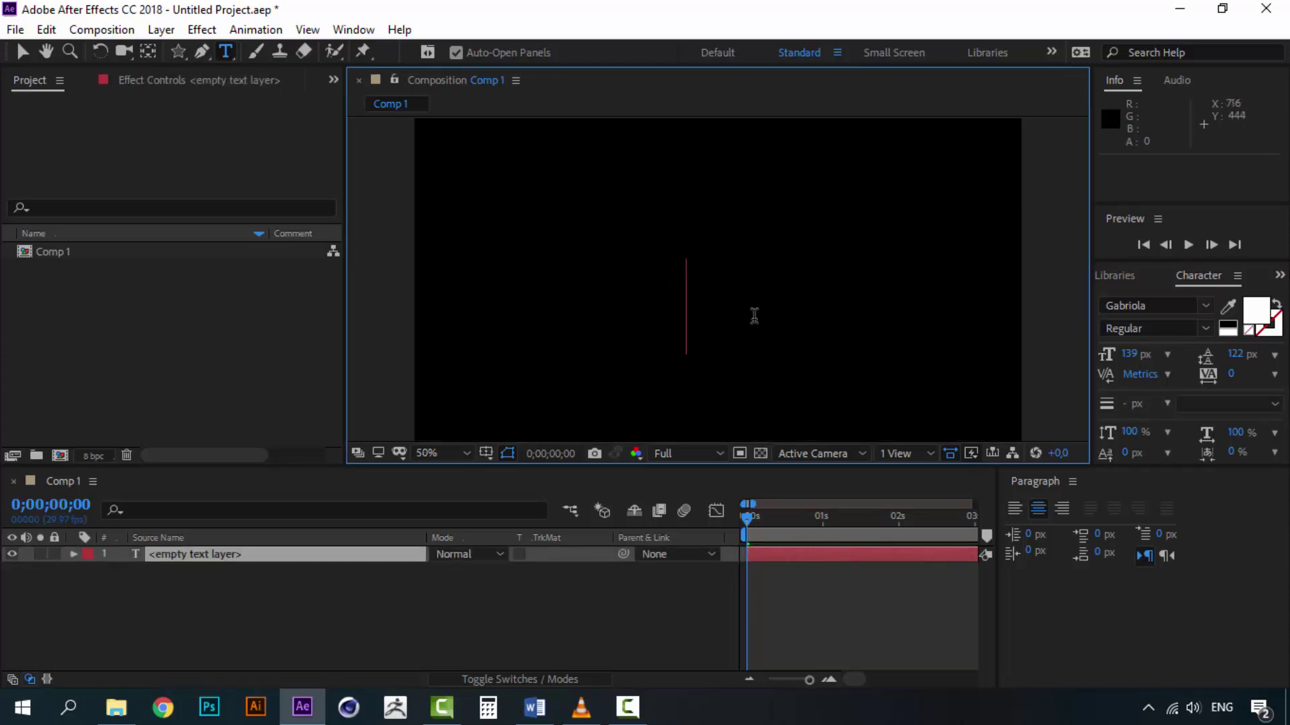
scroll(753, 317, "down", 2)
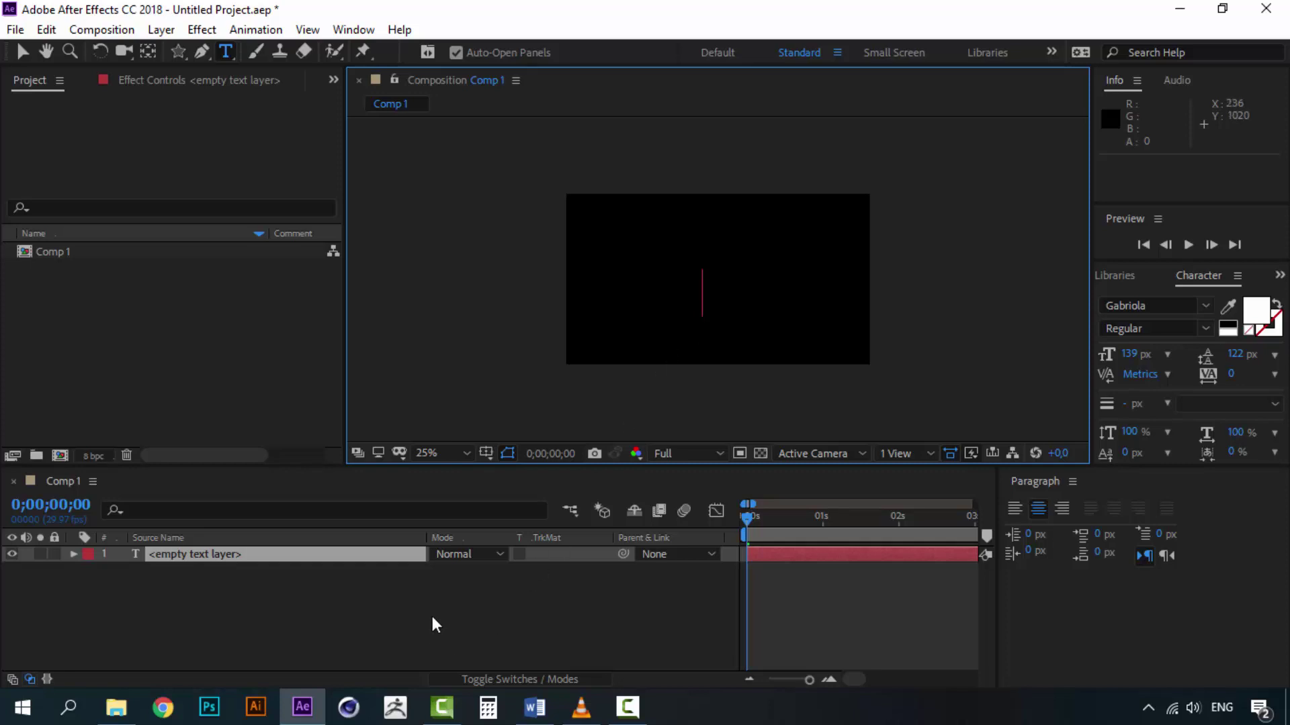
- Type the digit 5 into the text layer and select the layer
type("5")
left_click(22, 51)
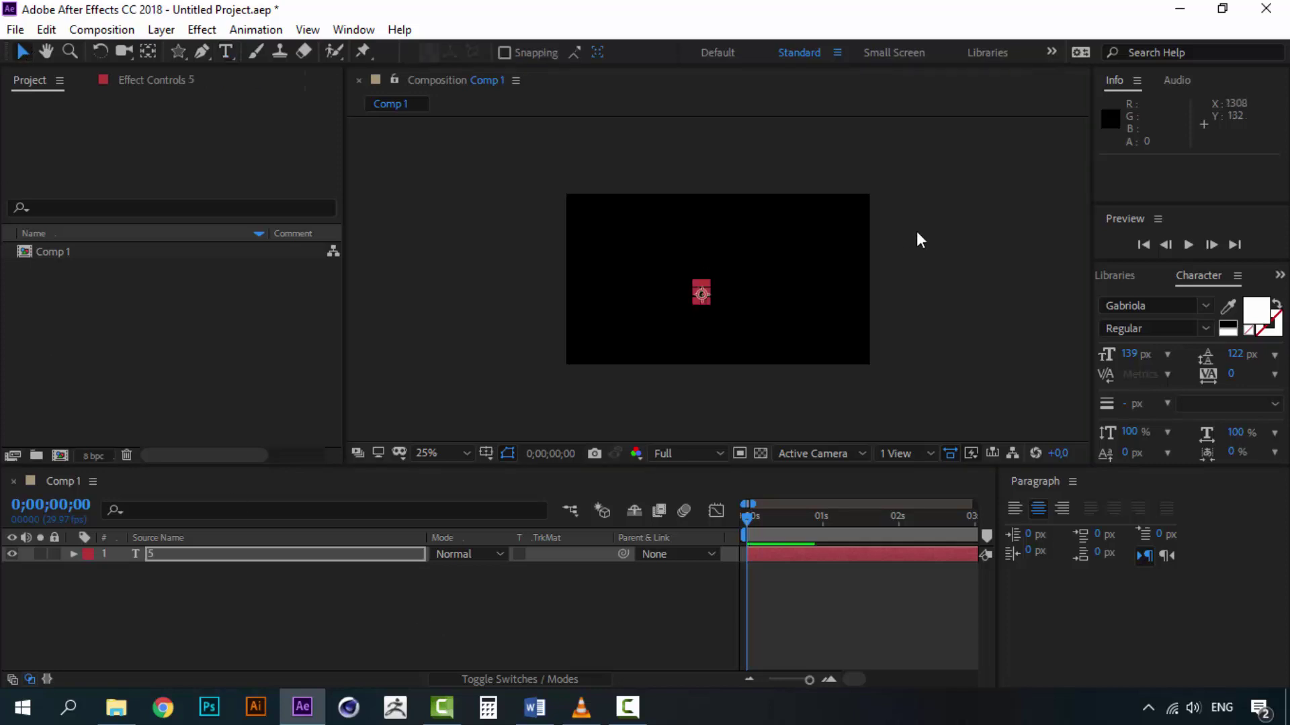
left_click(764, 272)
key("period")
key("period")
left_click(672, 324)
key("comma")
- Set the 5's font to Cubano in the Character panel
left_click(1161, 303)
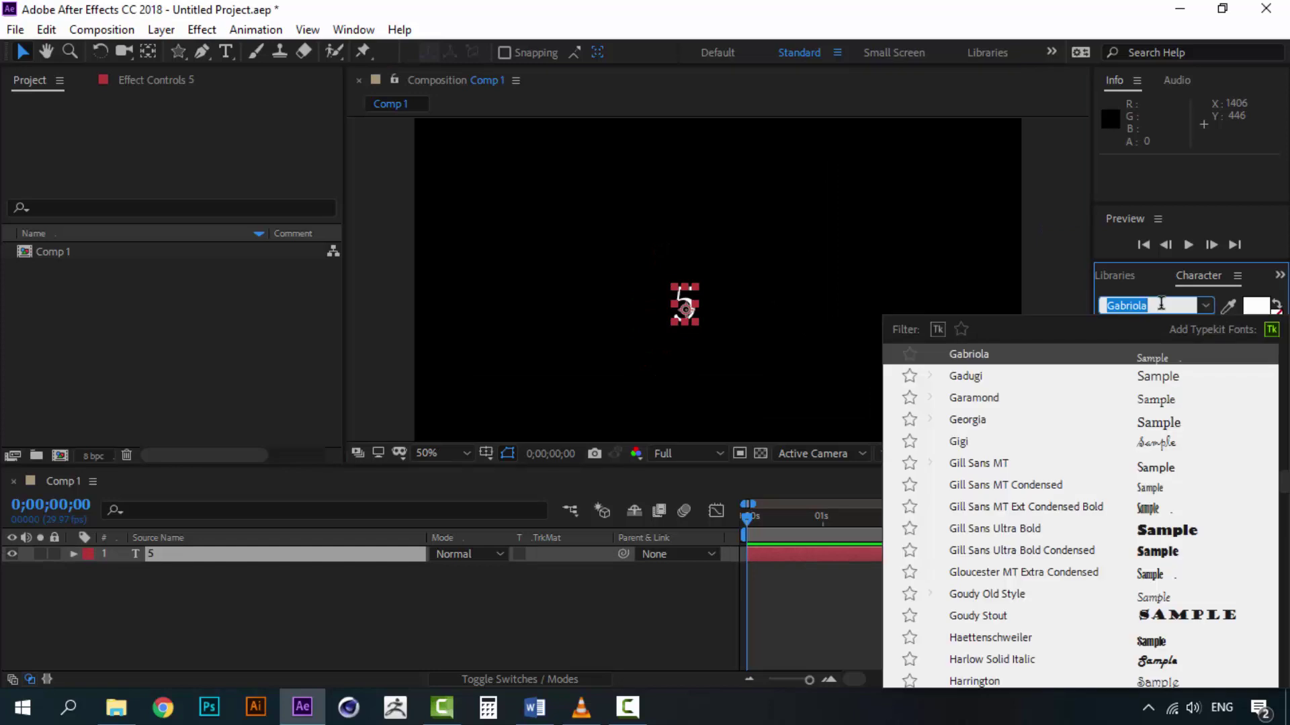
type("cu")
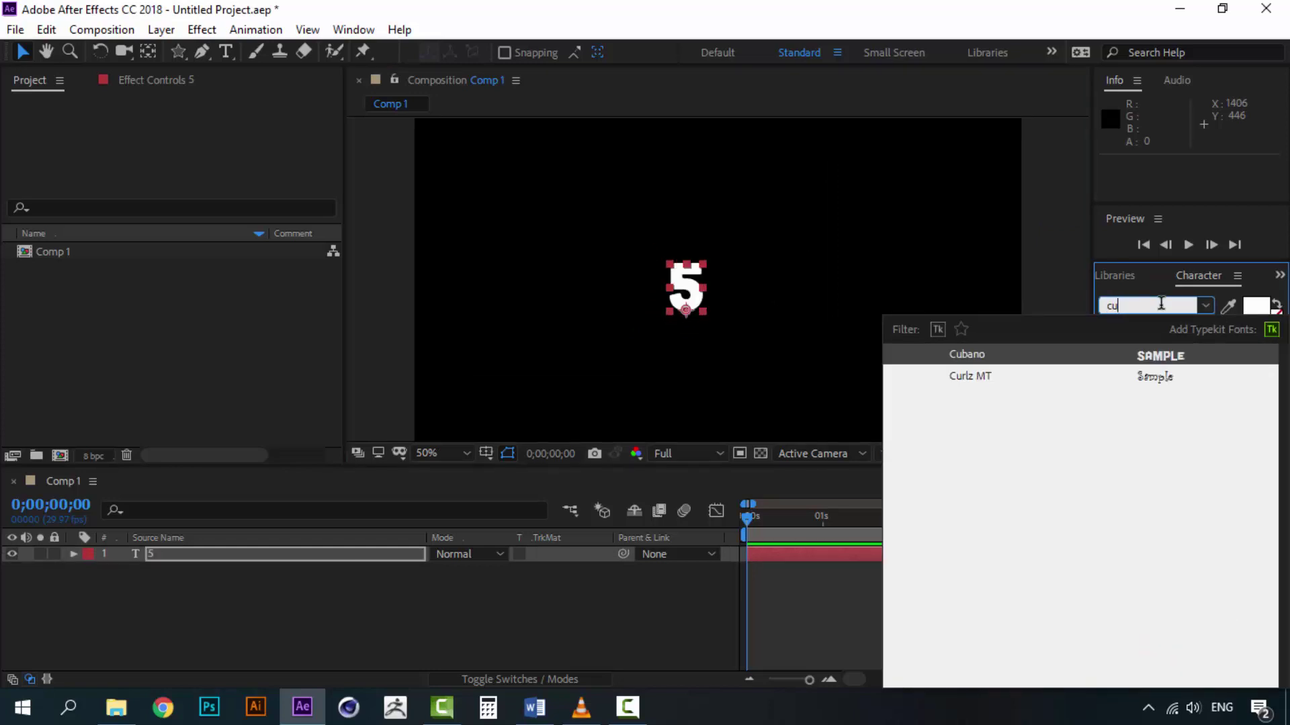
type("ba")
left_click(993, 354)
left_click(642, 601)
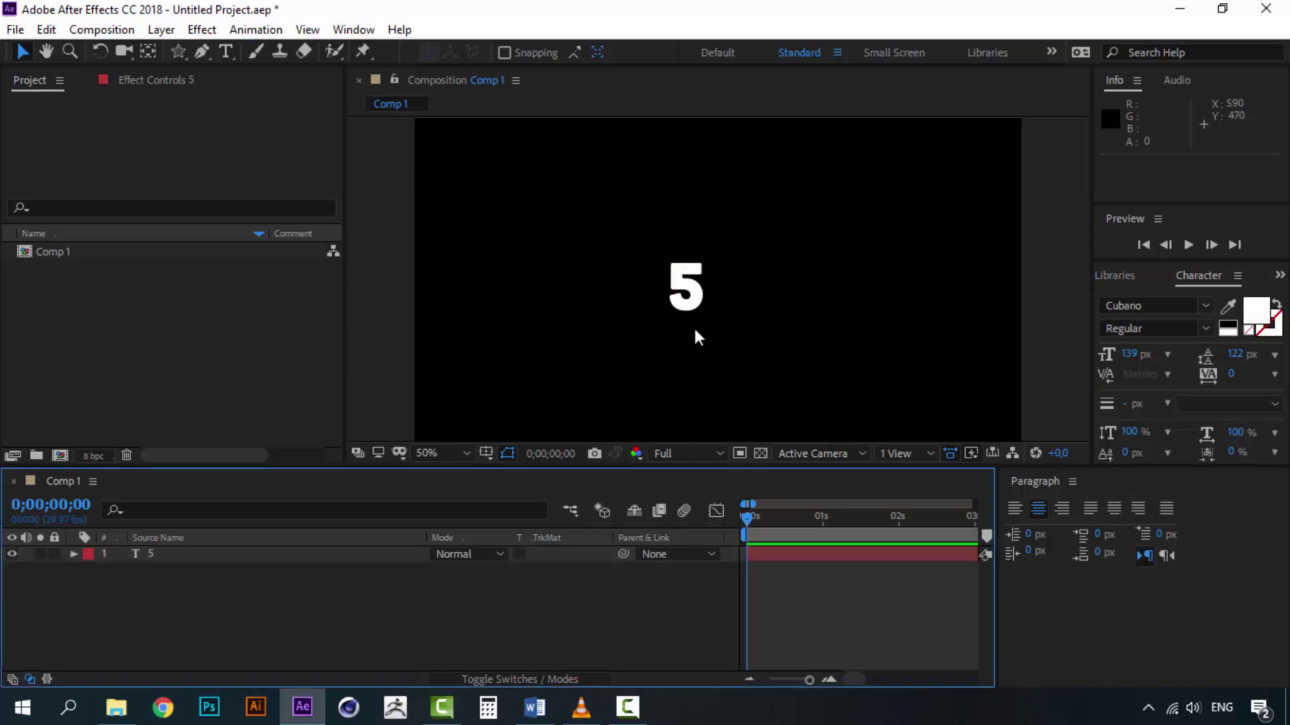
key("period")
key("period")
key("period")
key("period")
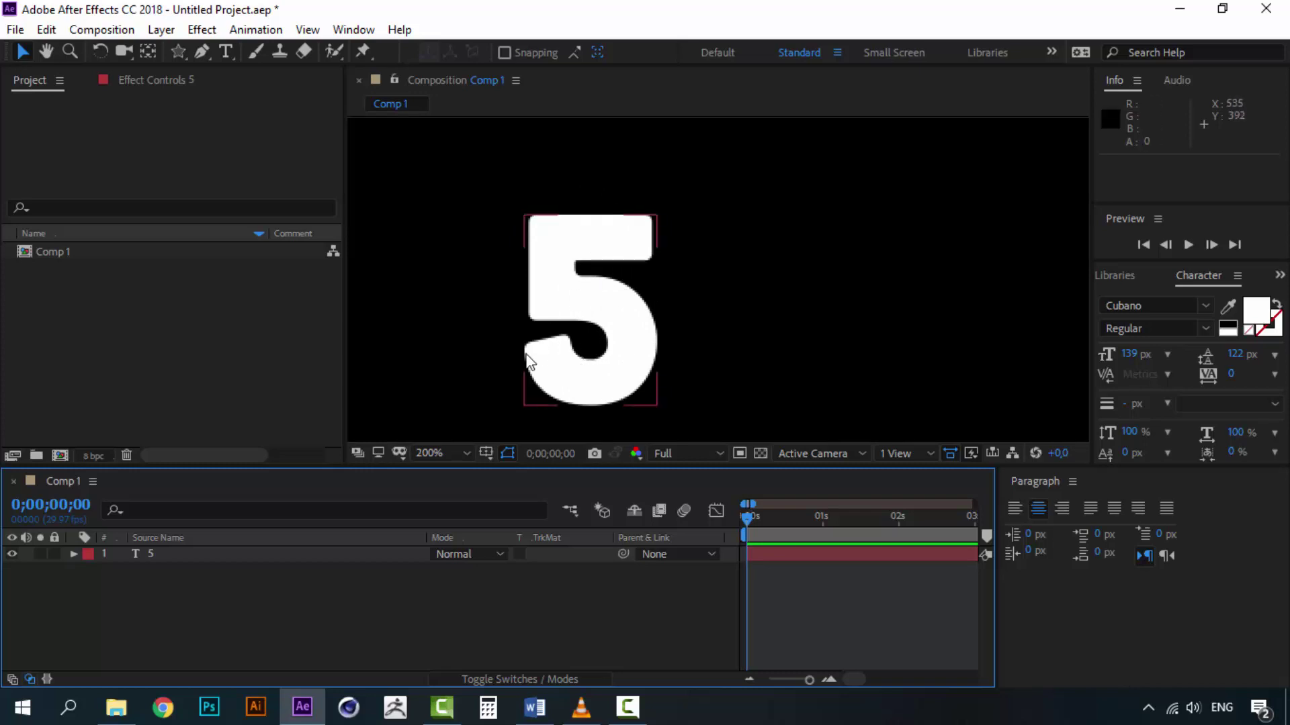
key("comma")
key("comma")
key("comma")
key("comma")
key("comma")
key("comma")
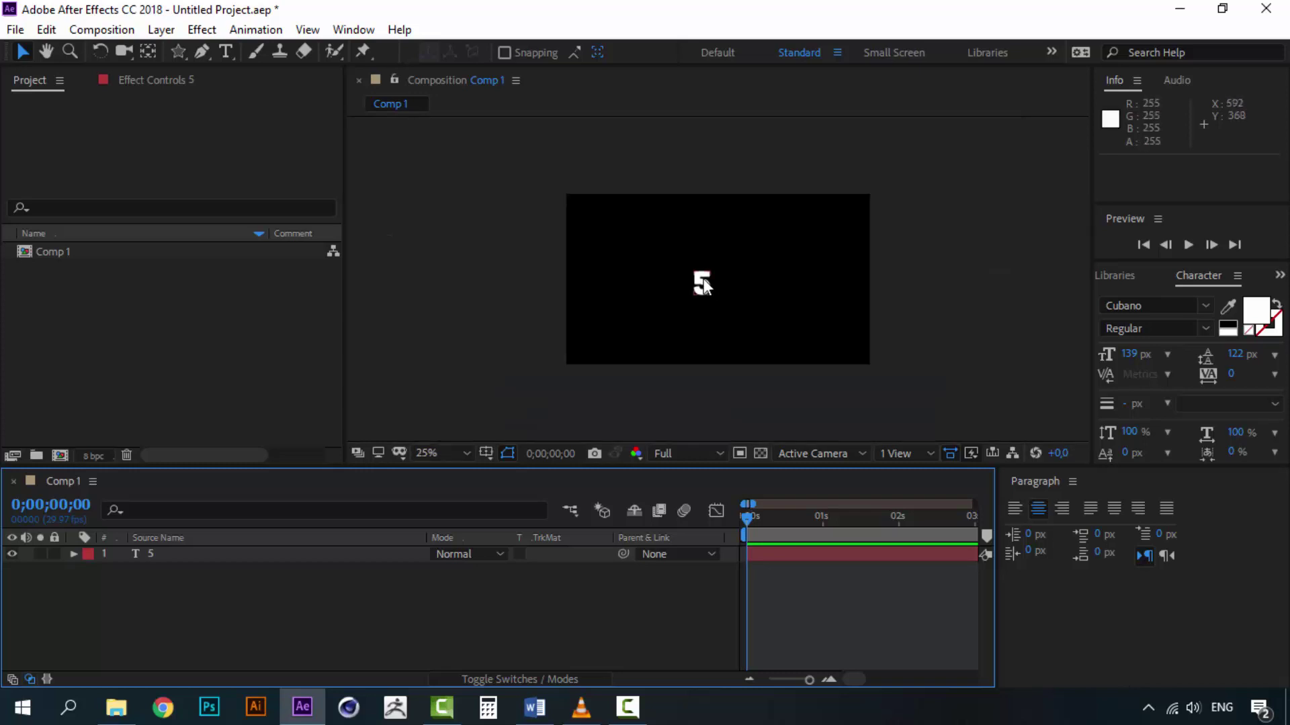
left_click(703, 286)
key("period")
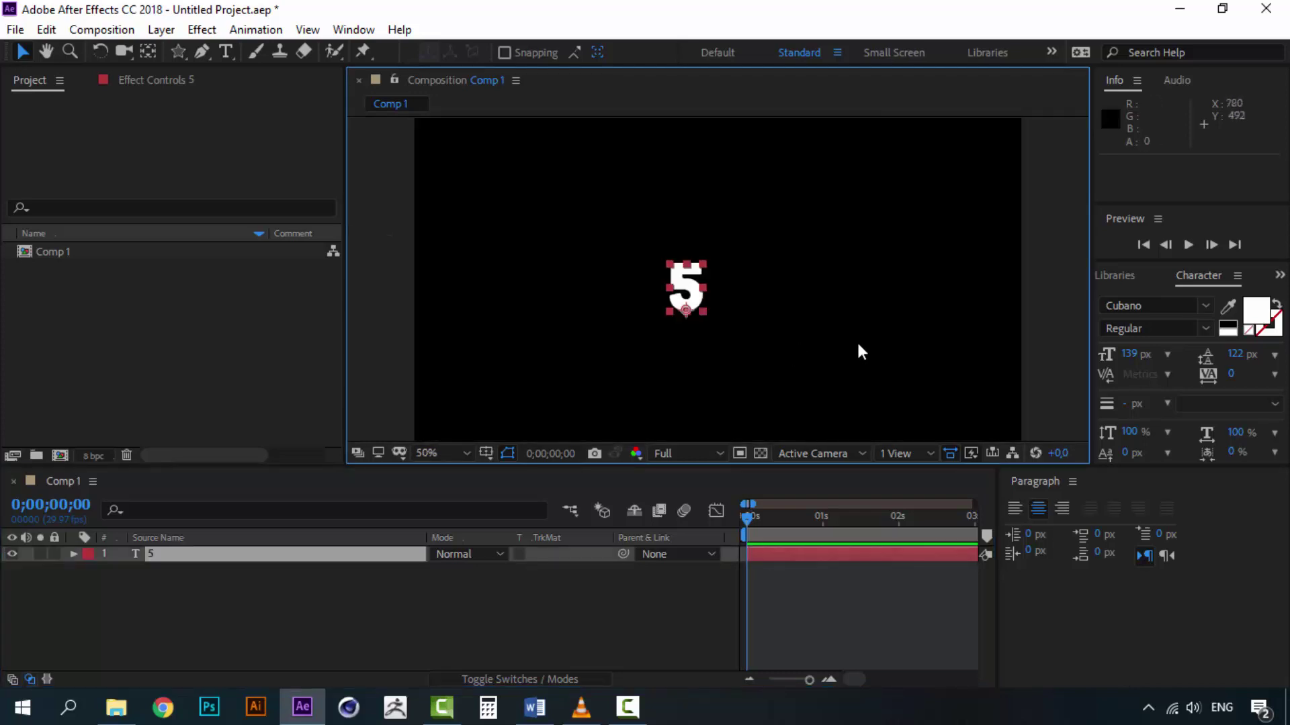
- Enlarge the 5 to a 500 px font size
left_click_drag(1131, 354, 1286, 331)
left_click(1131, 354)
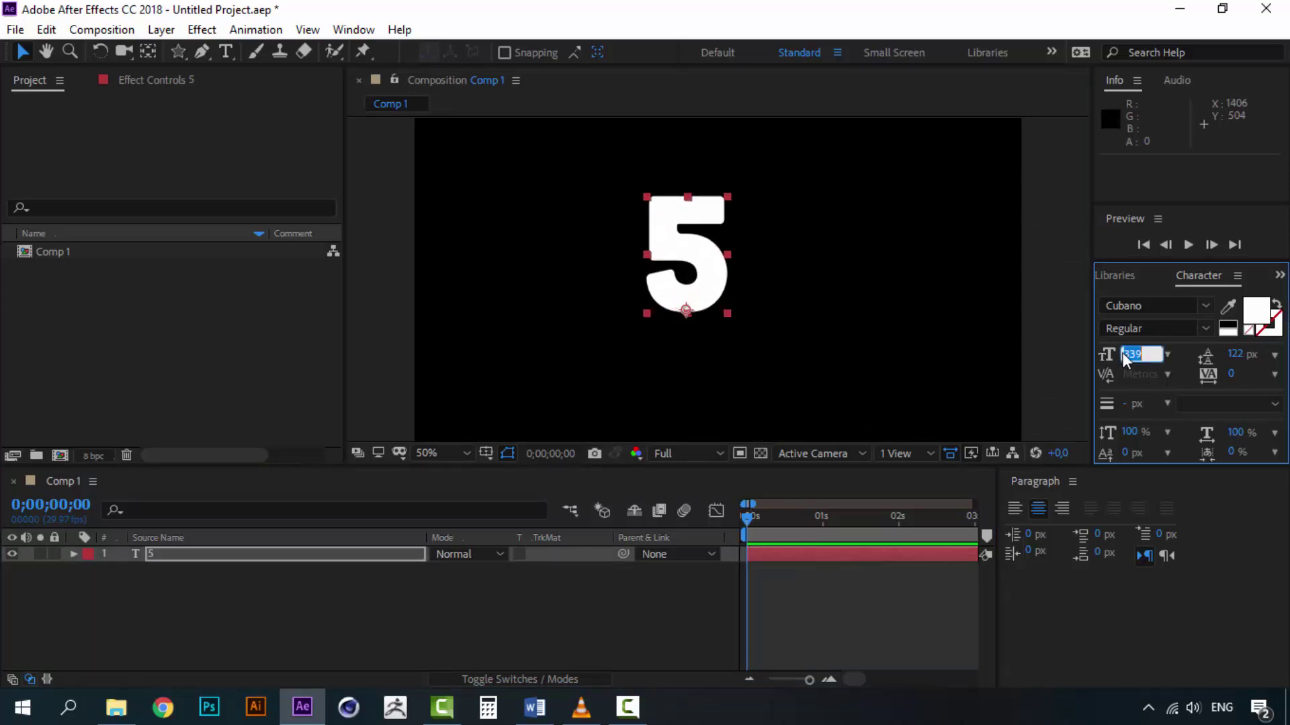
type("500")
key("Return")
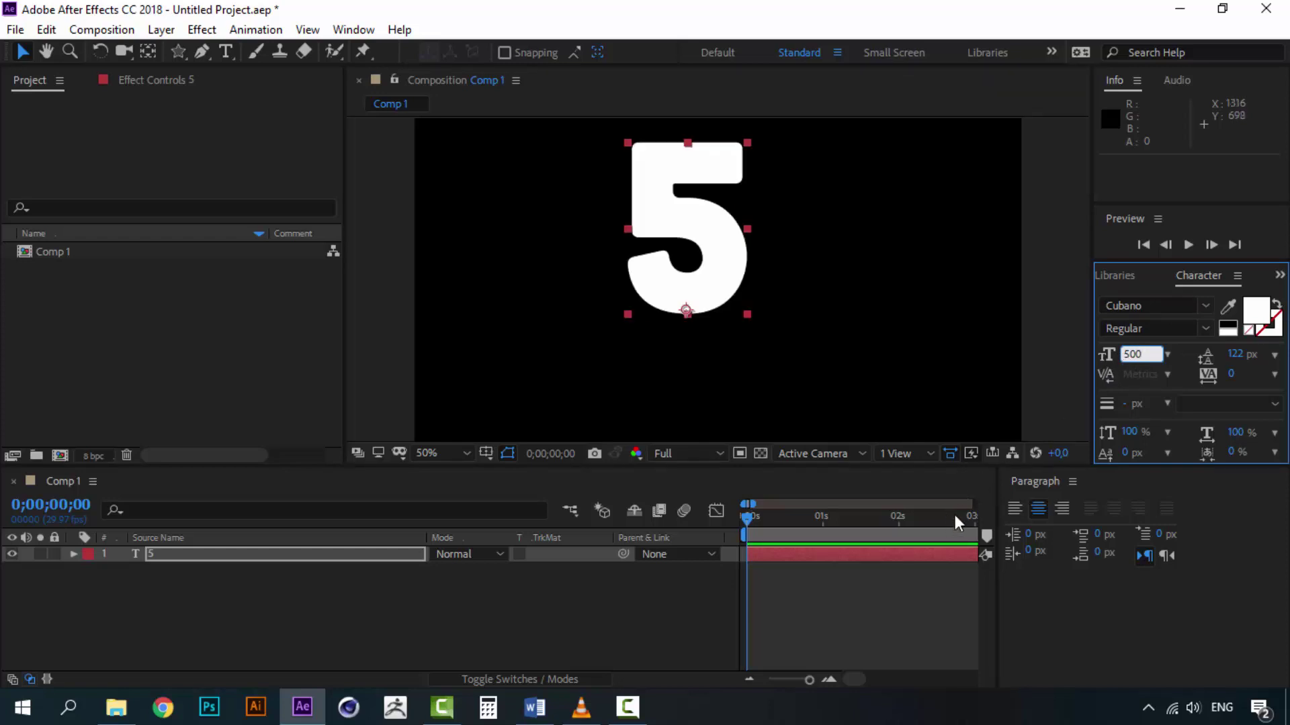
scroll(832, 248, "down", 2)
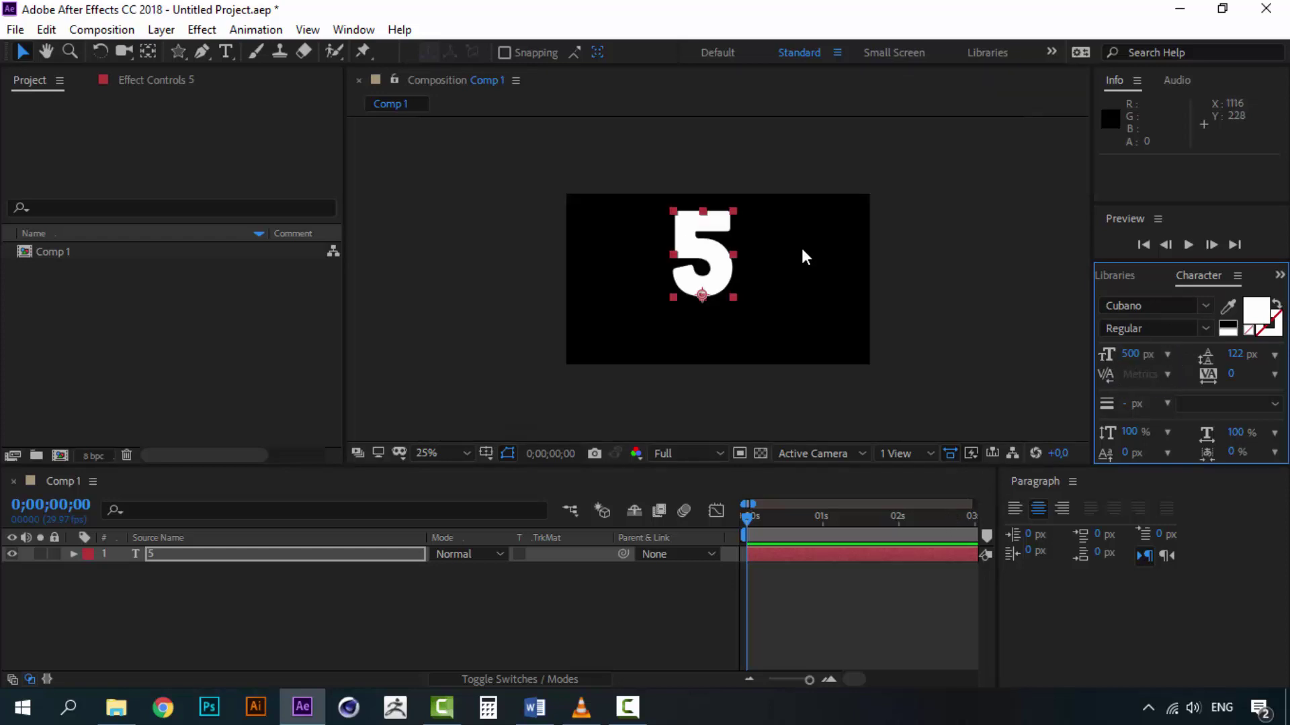
- Reduce the 5 to 450 px and position it near the frame's centre
left_click_drag(691, 236, 711, 263)
left_click(1132, 354)
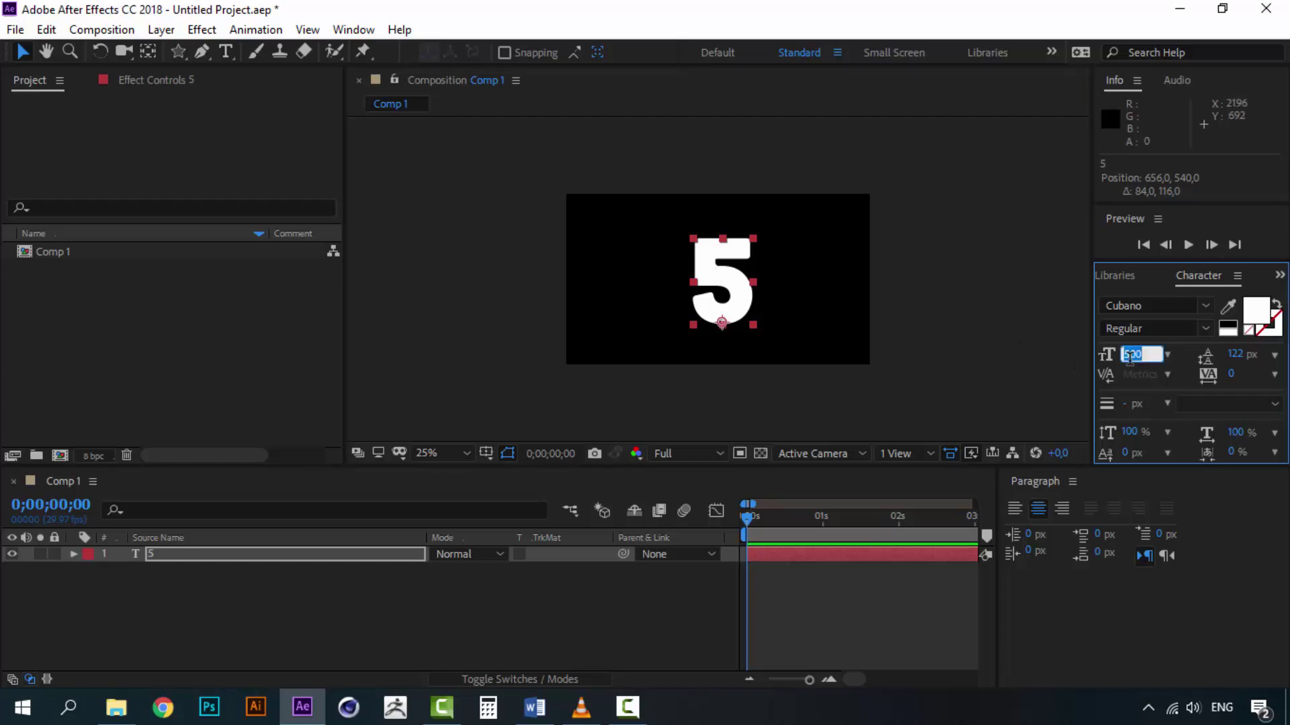
type("450")
key("Return")
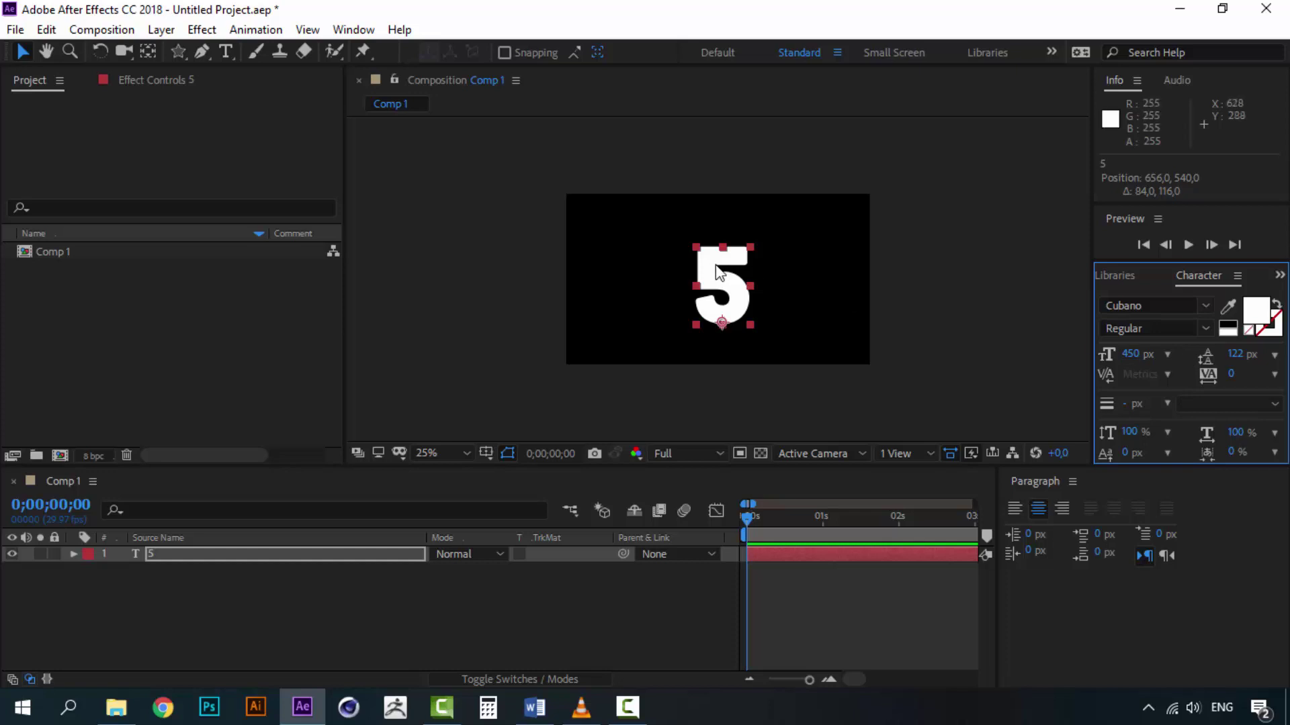
left_click_drag(726, 257, 722, 252)
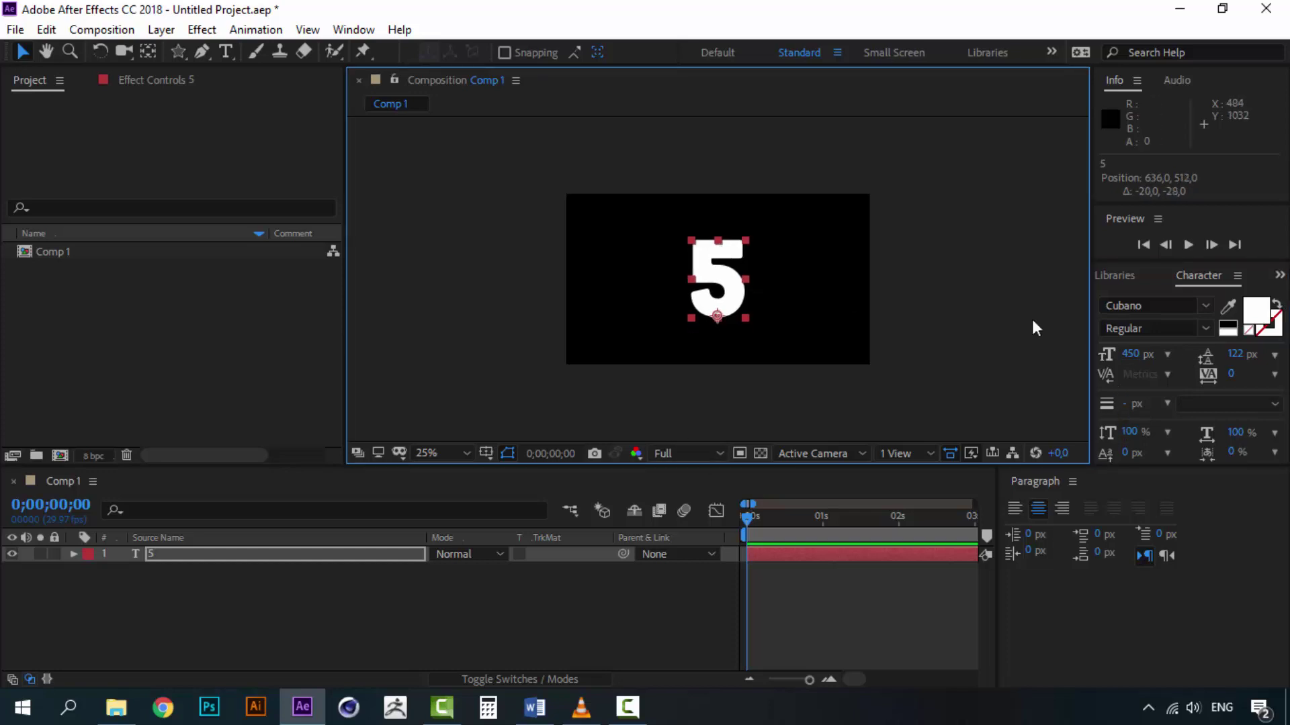
- Centre the 5 horizontally and vertically with the Align panel
left_click(345, 33)
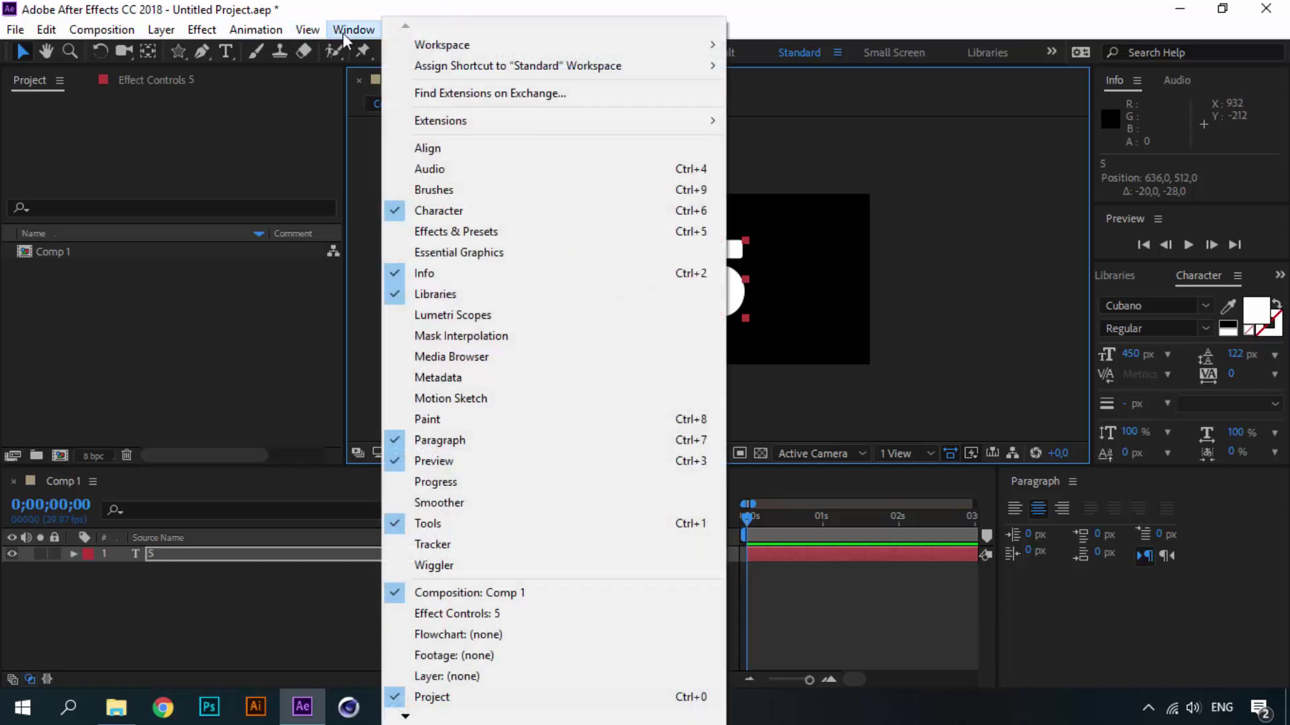
left_click(428, 148)
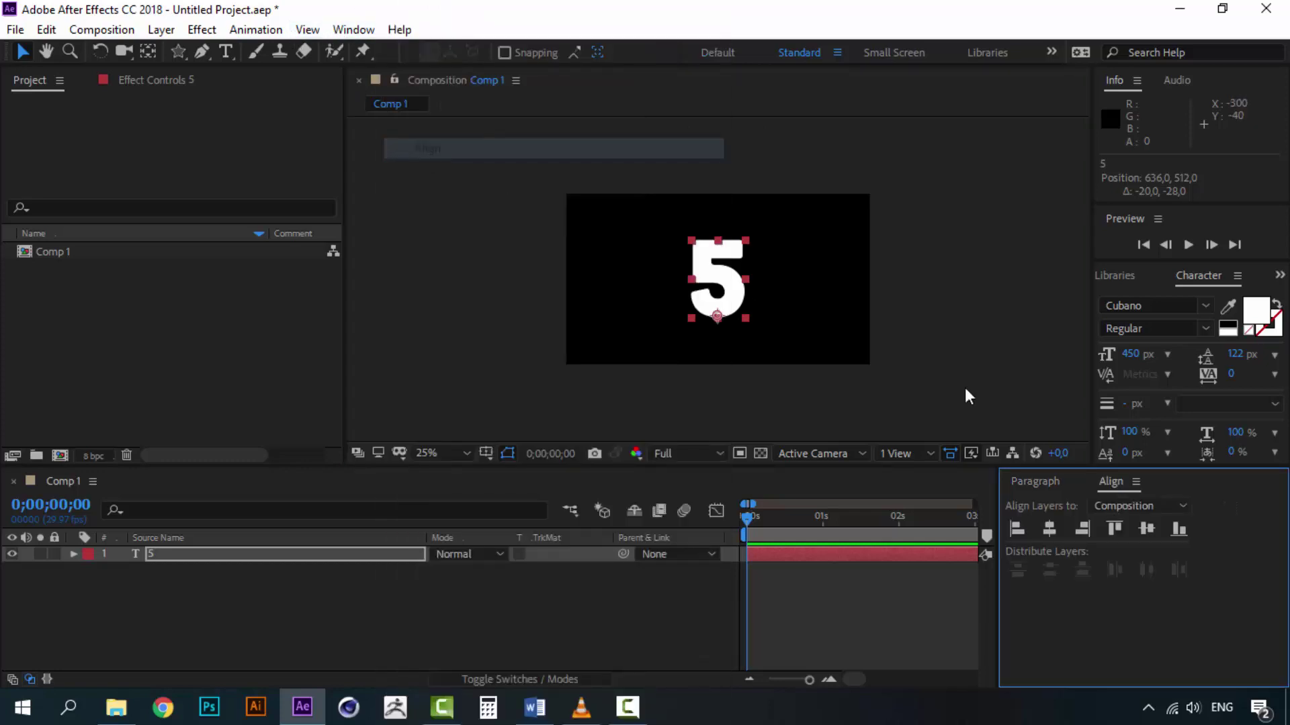
left_click(1050, 530)
left_click(1147, 530)
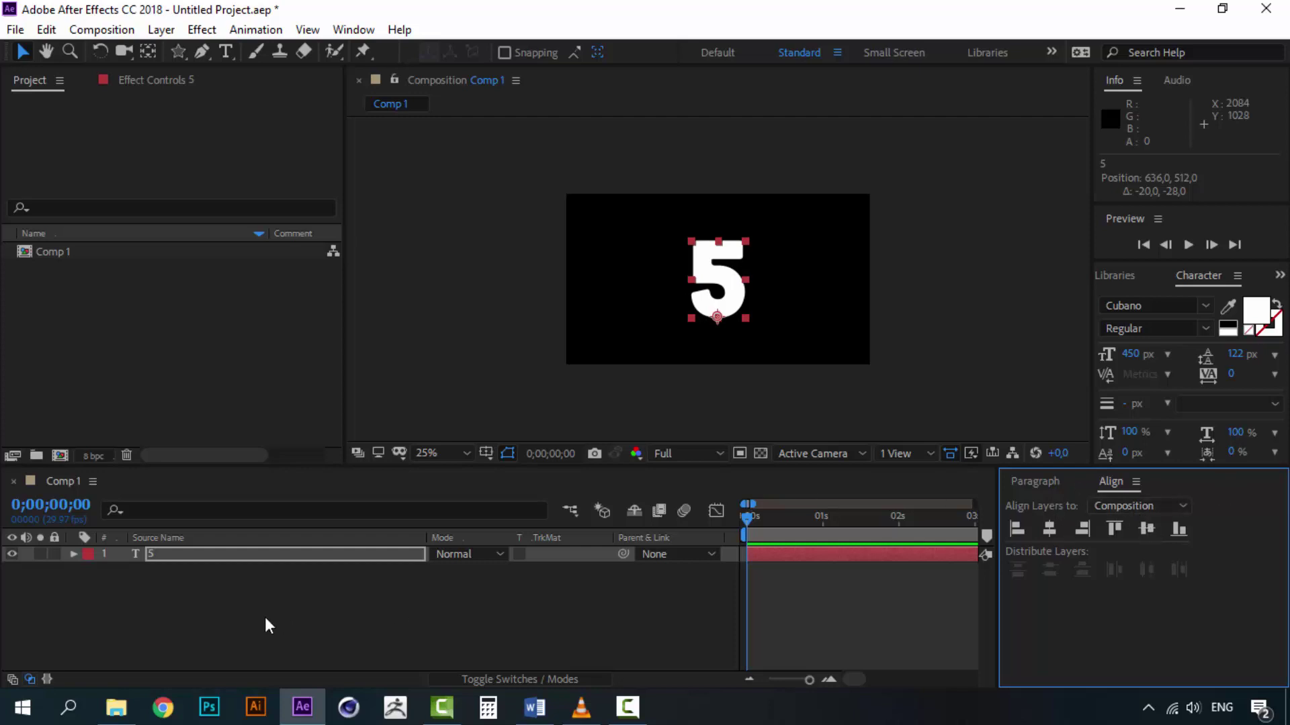
- Duplicate the 5 layer and hide the original 5
left_click(158, 553)
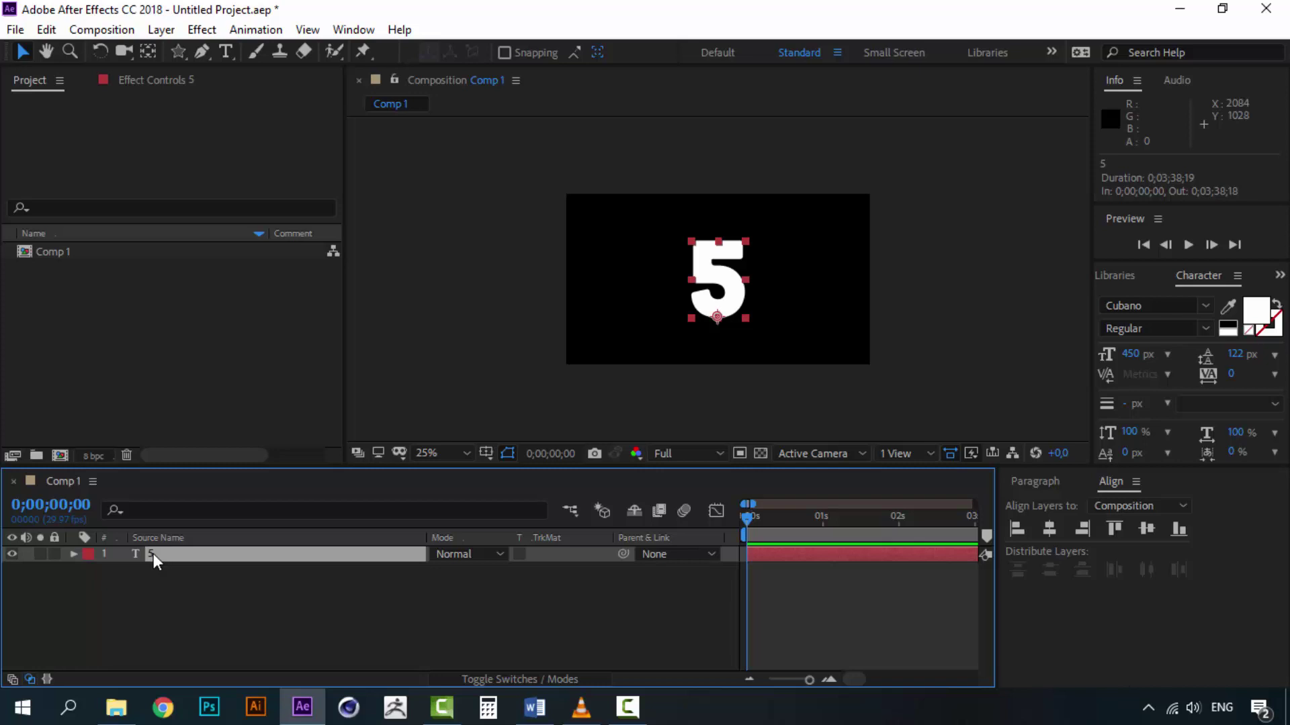
key("ctrl+d")
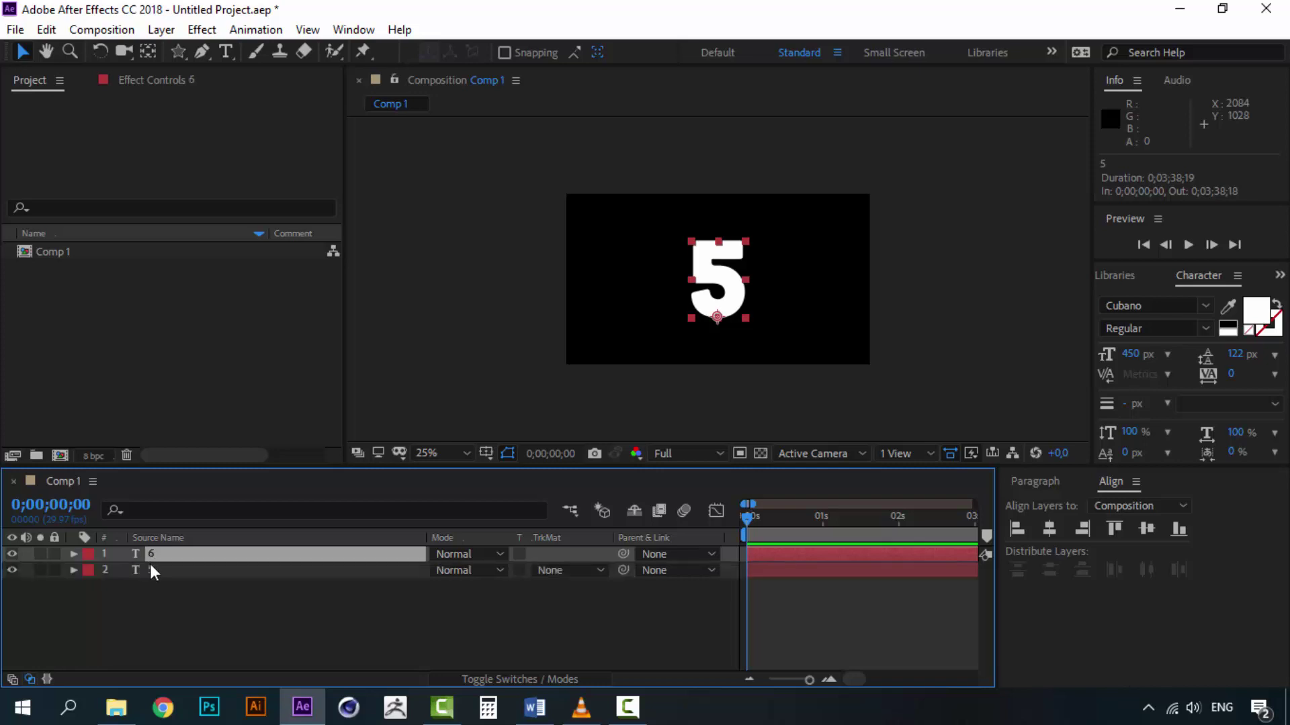
right_click(151, 553)
left_click(152, 599)
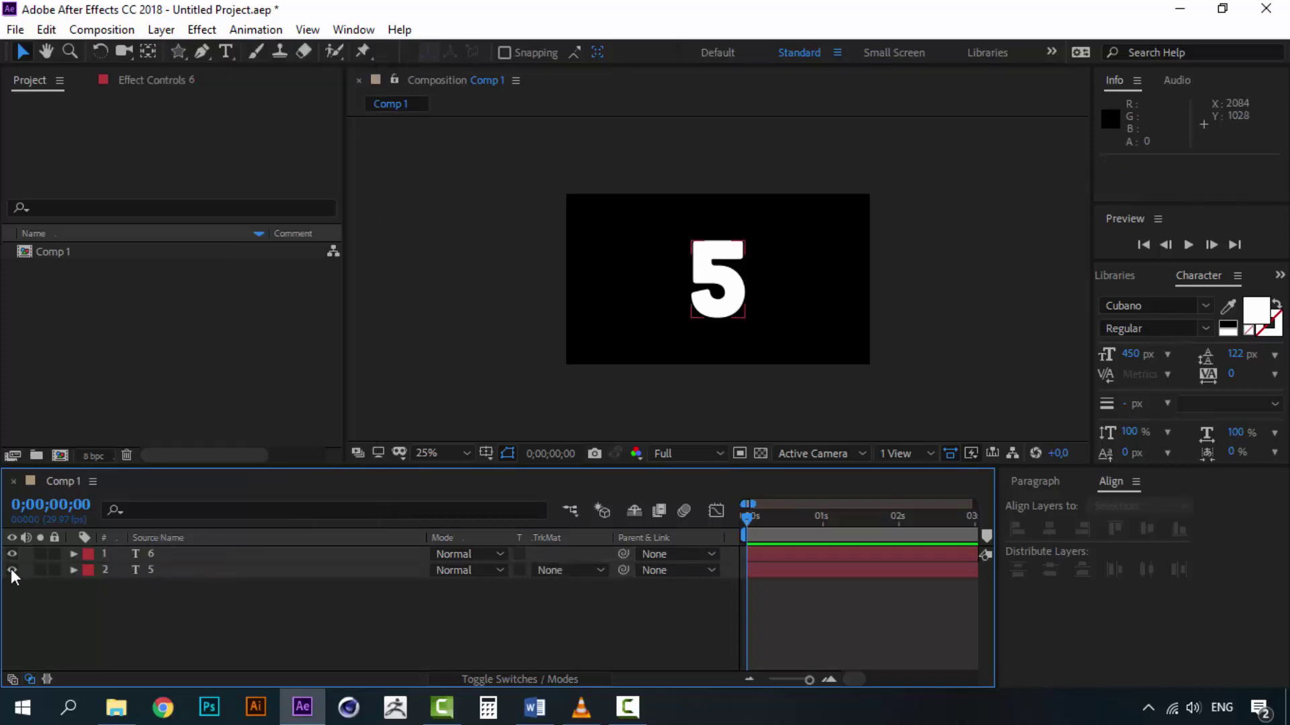
left_click(11, 570)
- Retype the duplicate's digit as 4 and centre it vertically
left_click(226, 51)
left_click(717, 277)
key("ctrl+a")
type("3")
key("BackSpace")
type("4")
left_click(22, 51)
left_click(1111, 481)
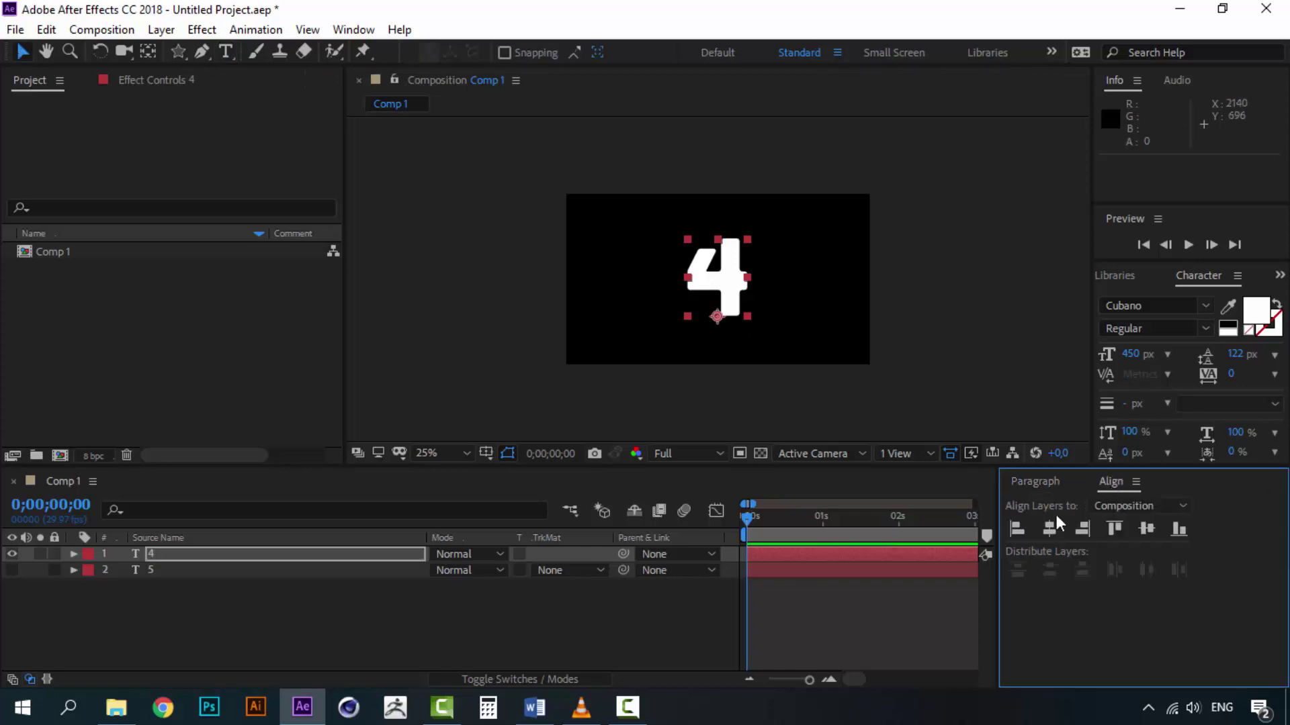
left_click(1144, 530)
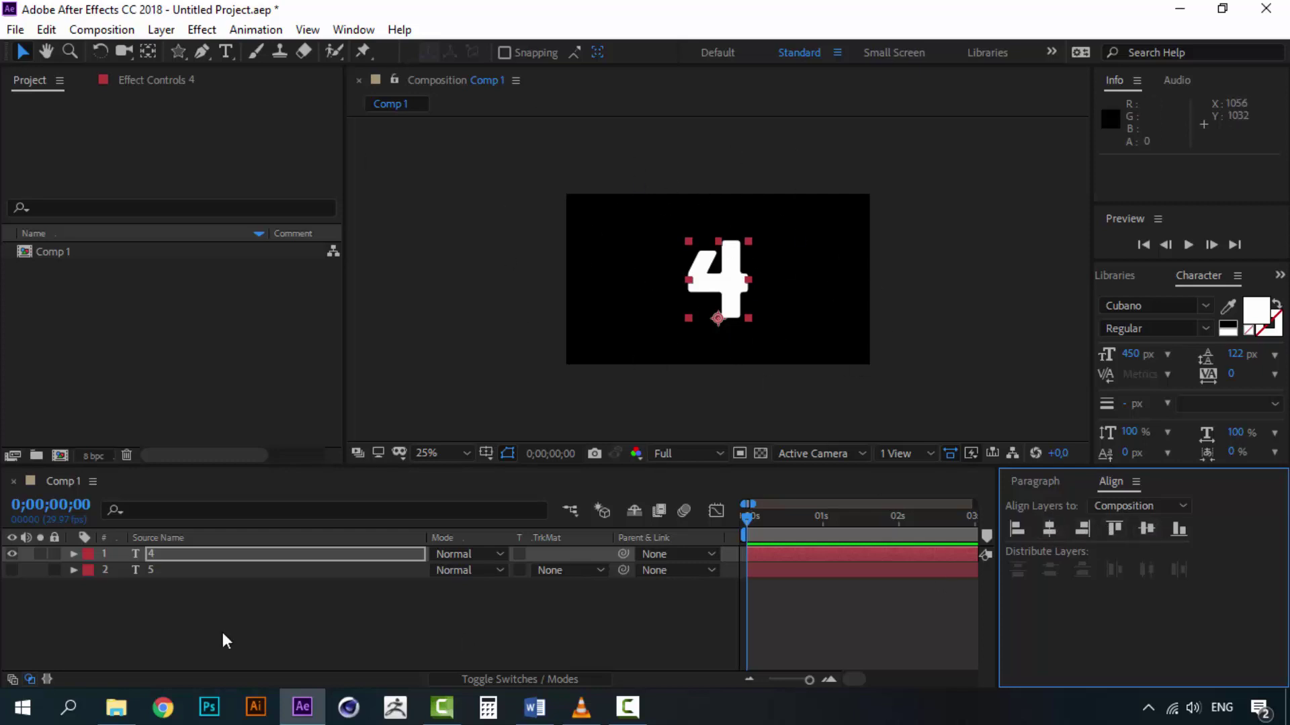
- Duplicate the 4 layer, retype it as 3, and centre it both ways
left_click(149, 590)
left_click(153, 550)
key("ctrl+d")
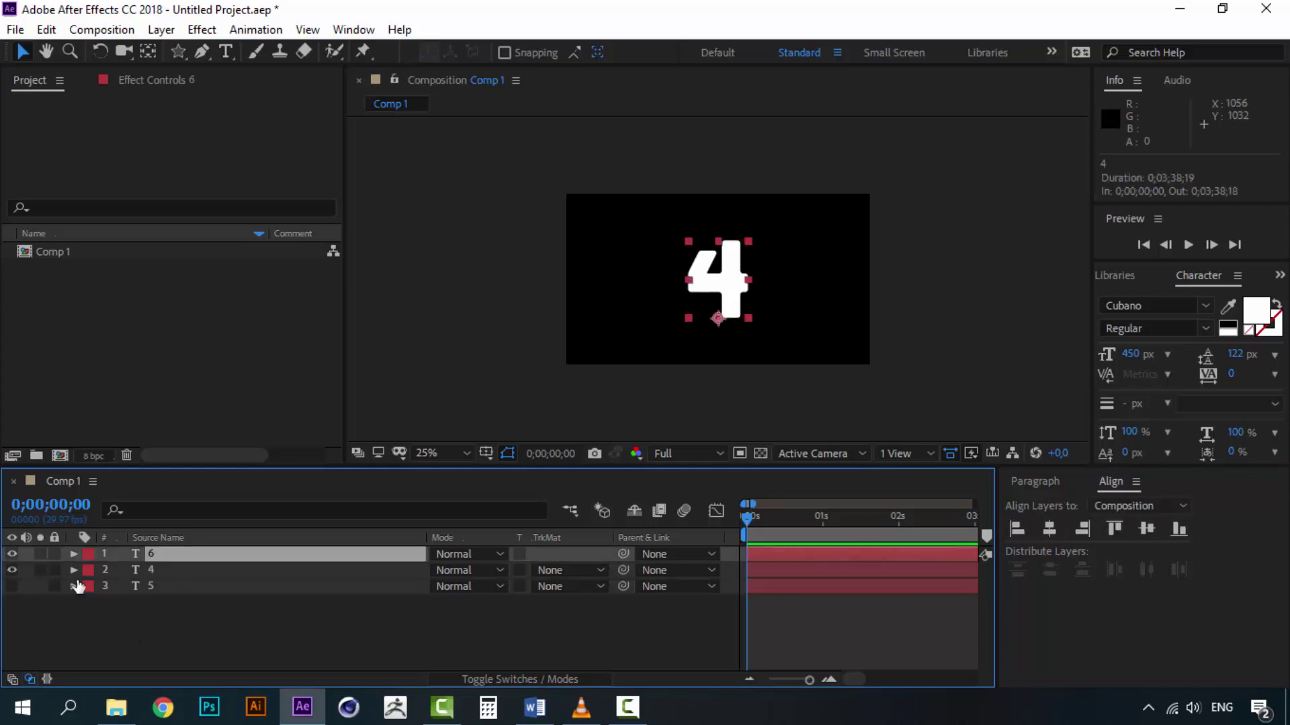
key("t")
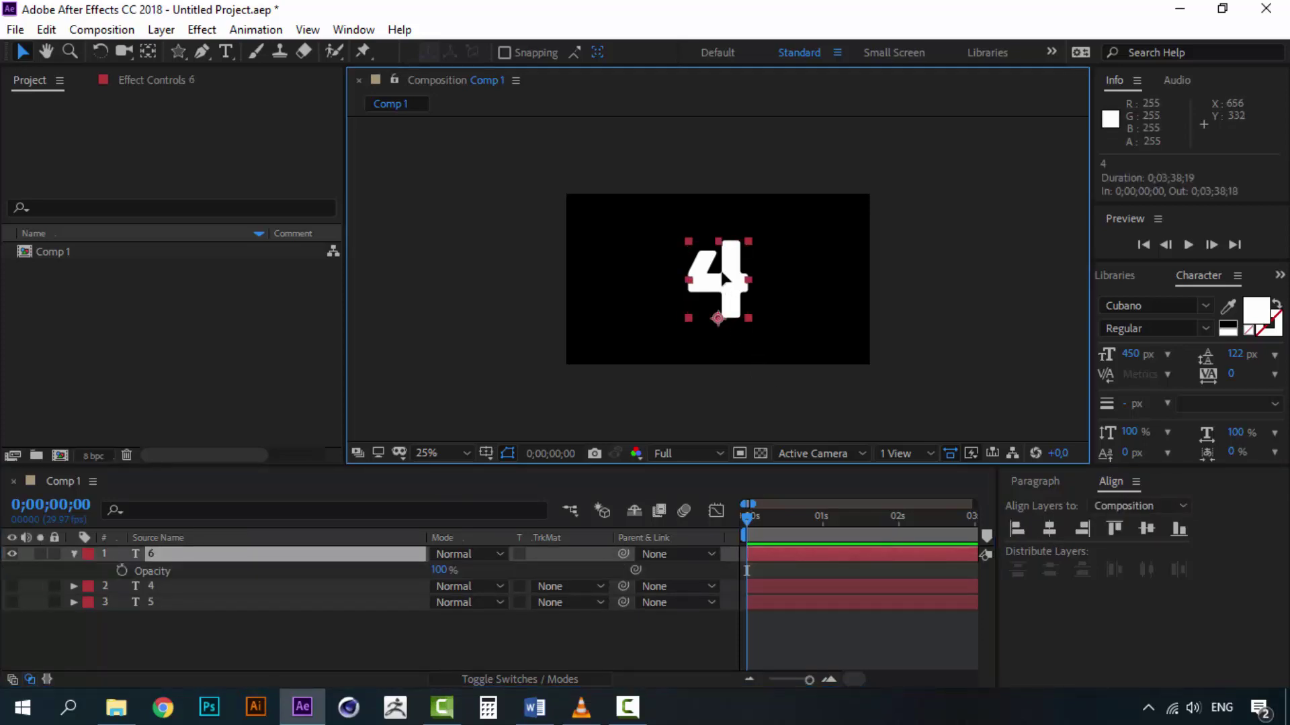
left_click(226, 51)
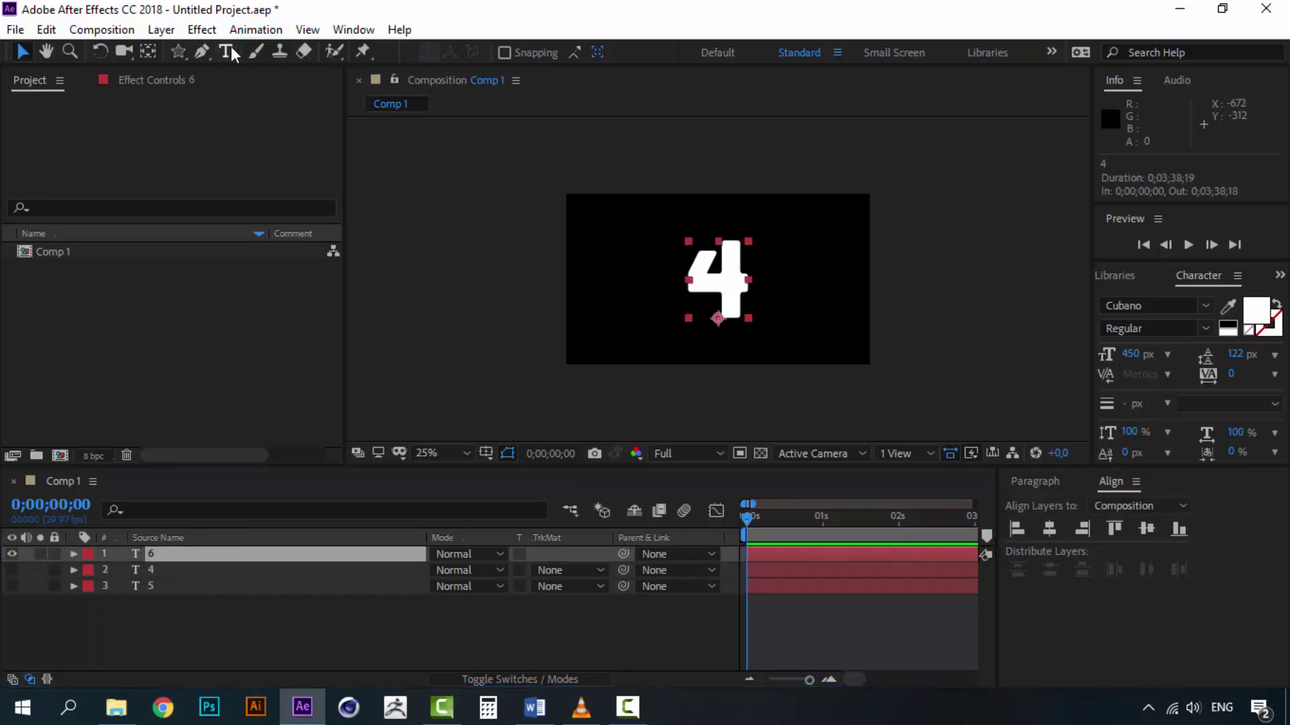
double_click(721, 282)
type("3")
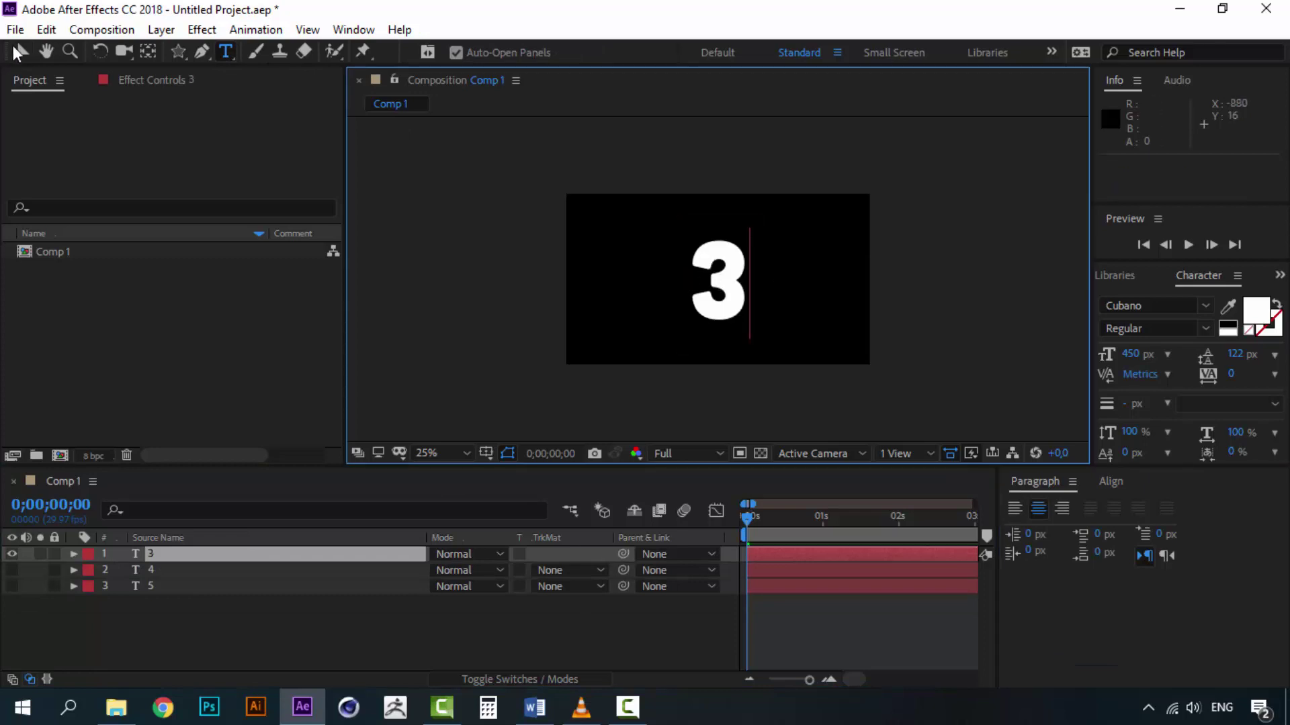
left_click(21, 48)
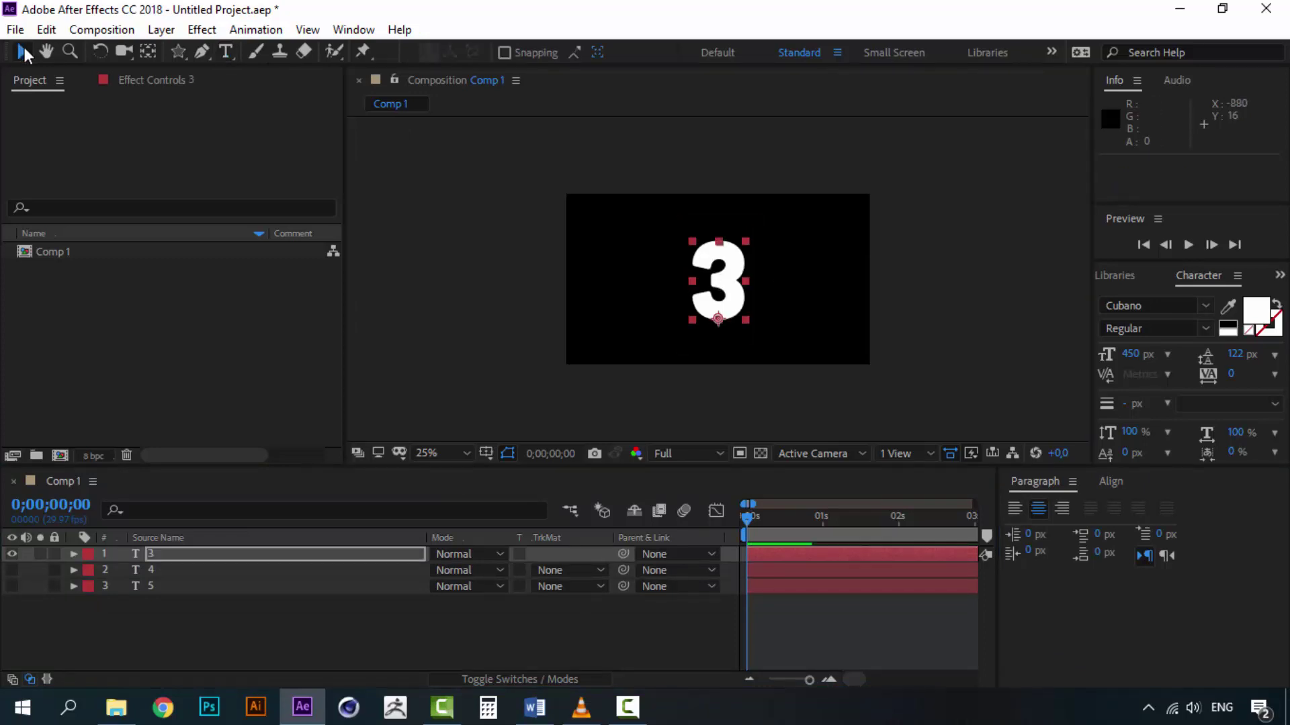
left_click(1111, 483)
left_click(1052, 528)
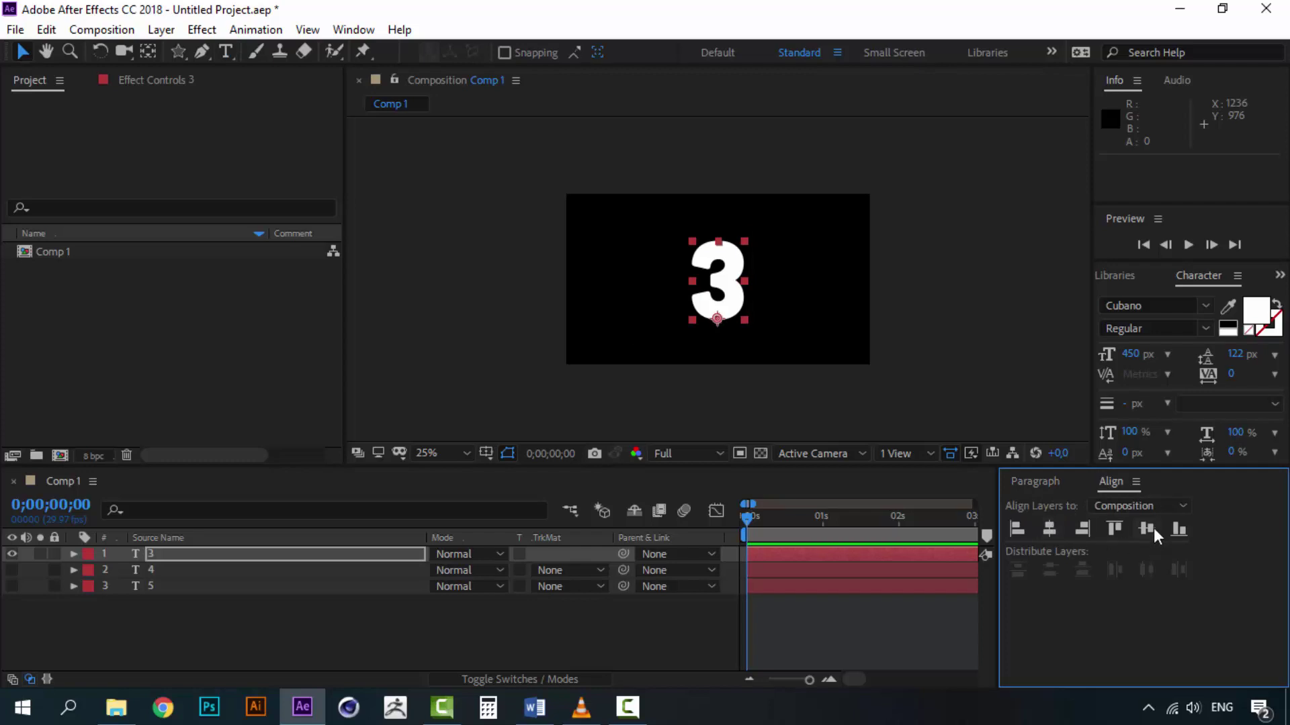
left_click(1153, 528)
- Duplicate the 3 layer, retype it as 2, and centre it both ways
left_click(159, 550)
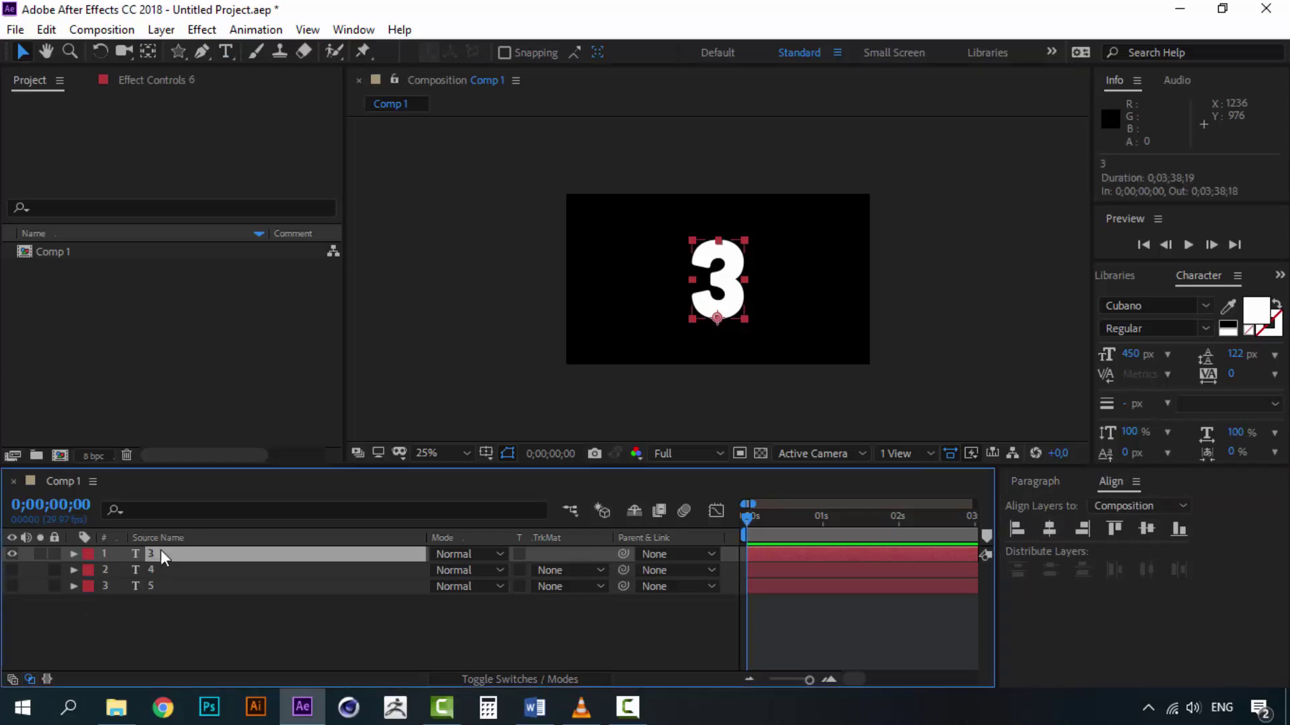
key("ctrl+d")
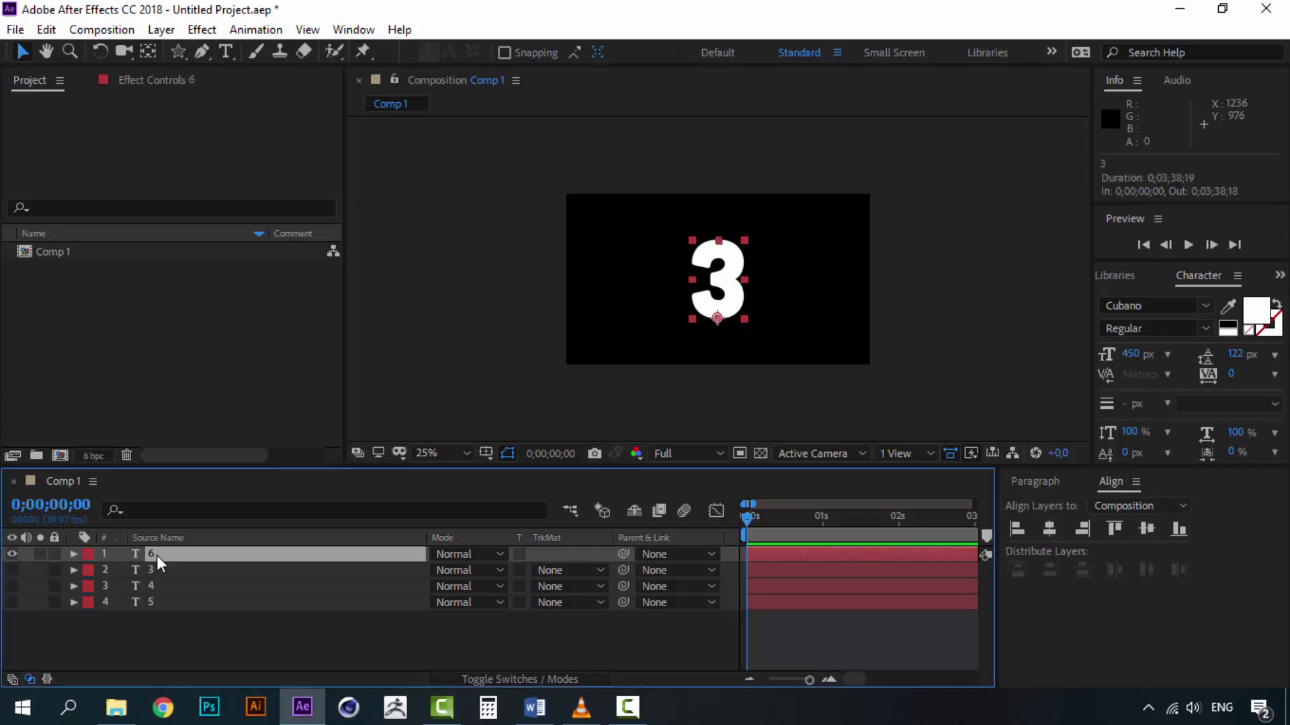
left_click(226, 52)
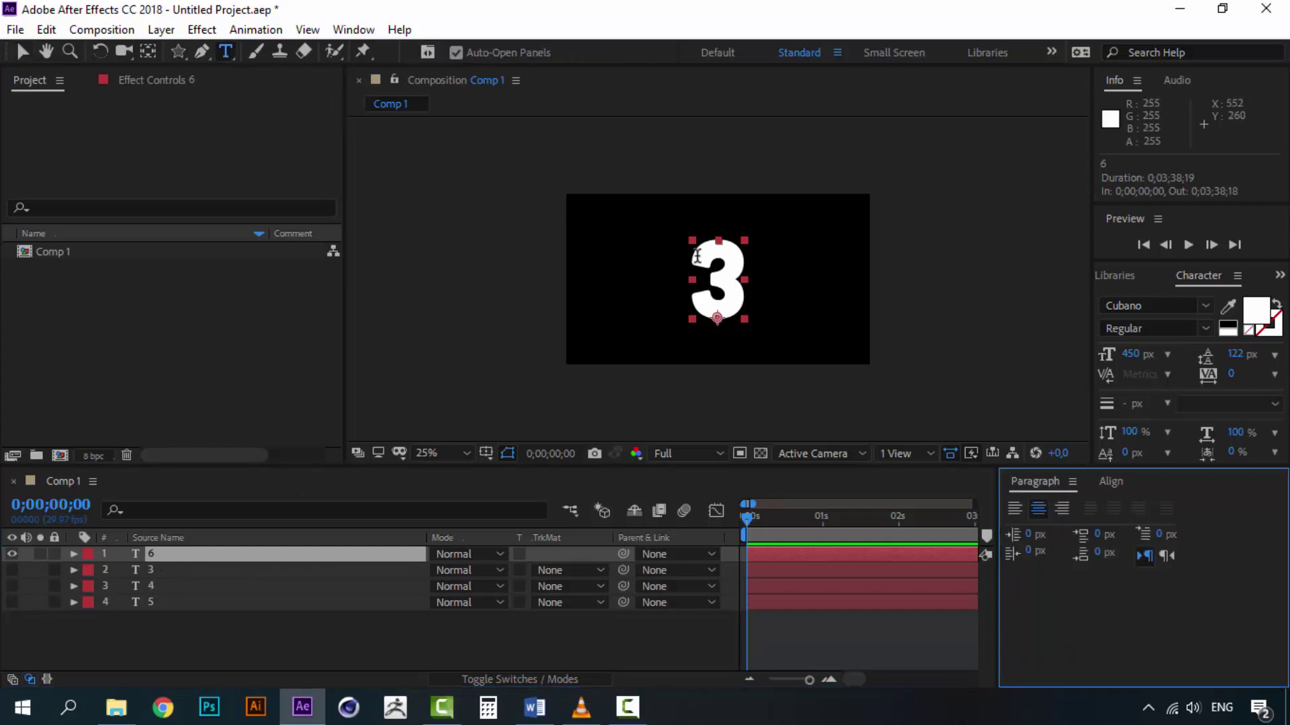
left_click(711, 278)
double_click(712, 278)
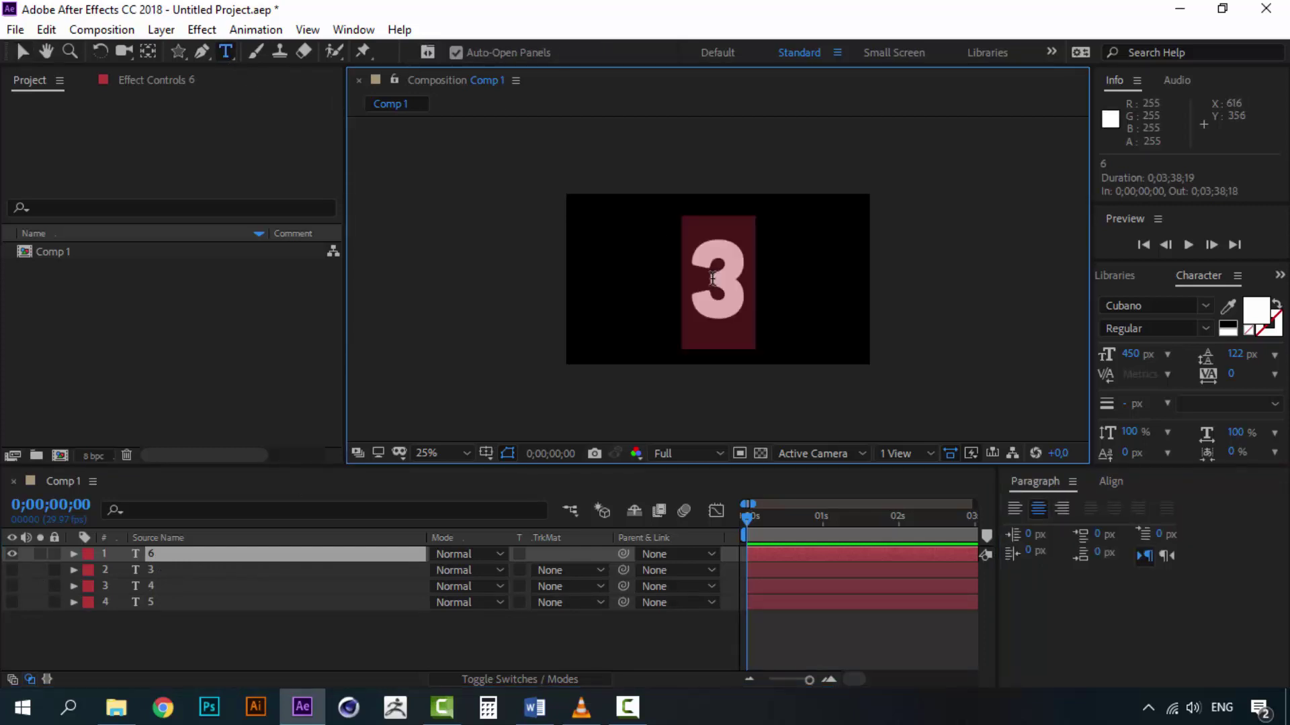
type("2")
left_click(22, 52)
left_click(1110, 482)
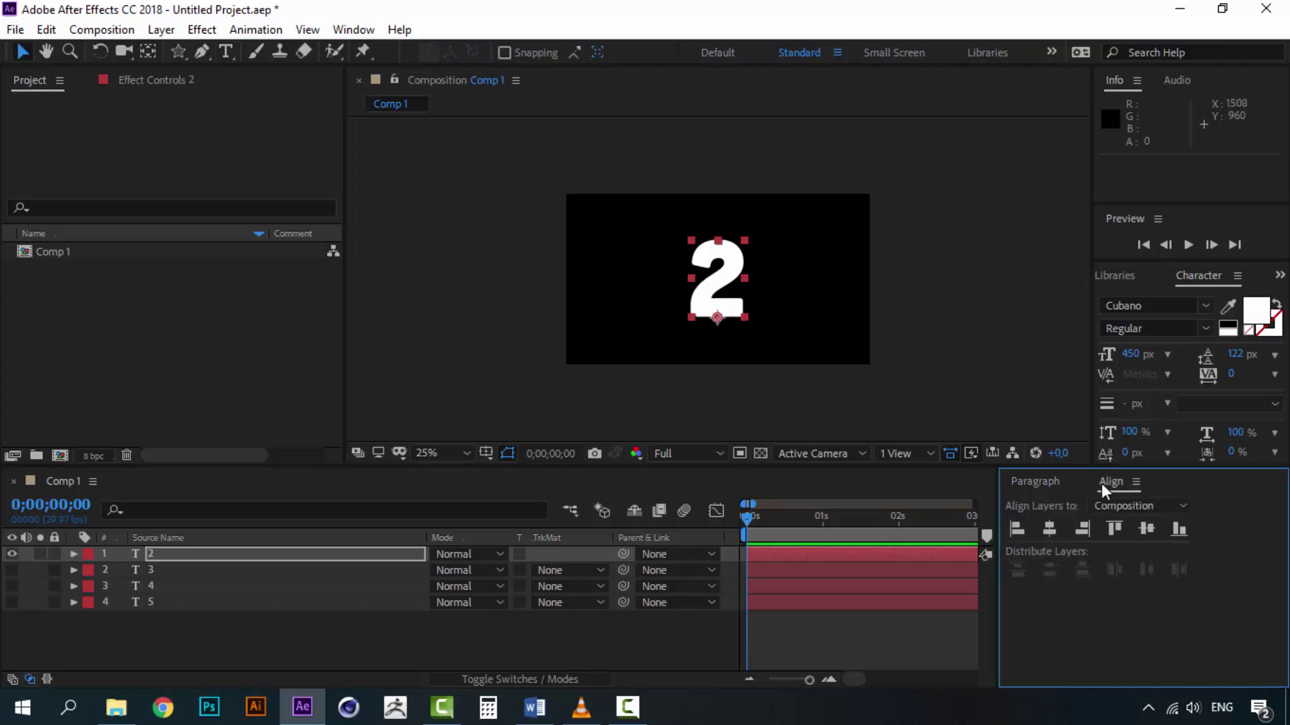
left_click(1147, 529)
left_click(1048, 529)
- Duplicate the 2 layer, retype it as 1, and centre it both ways
left_click(151, 555)
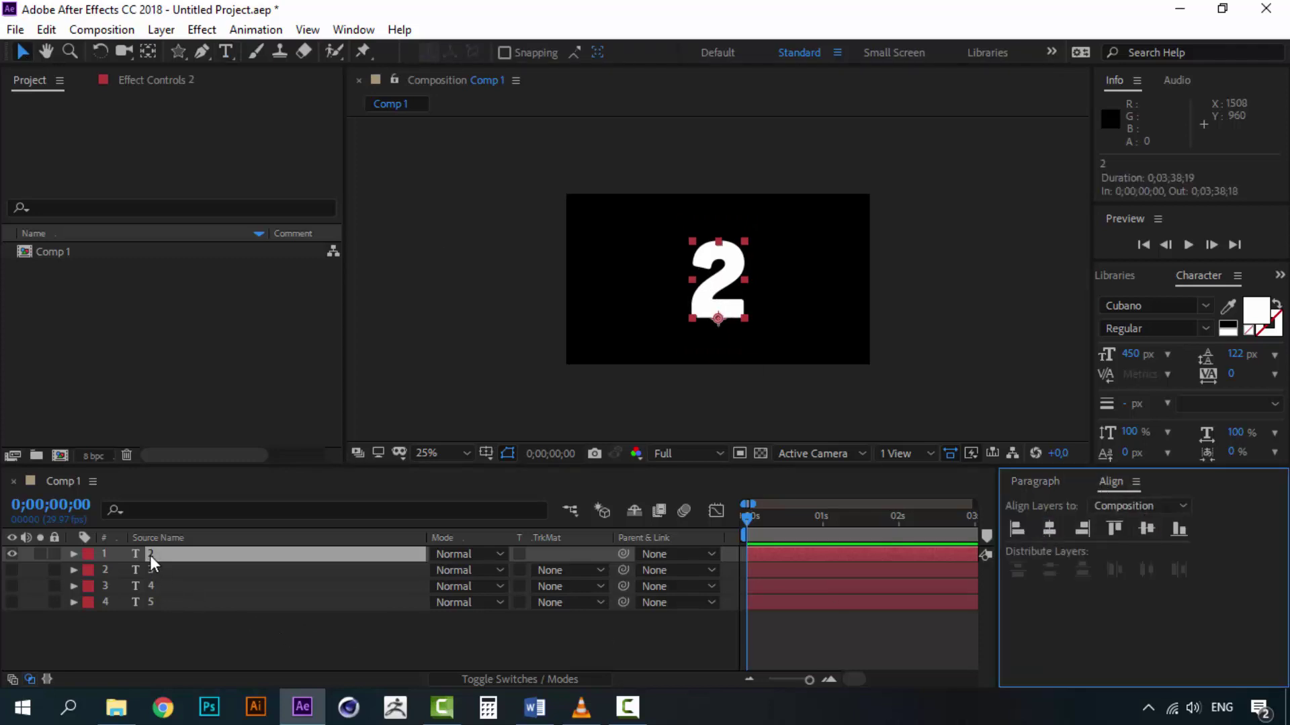
key("ctrl+d")
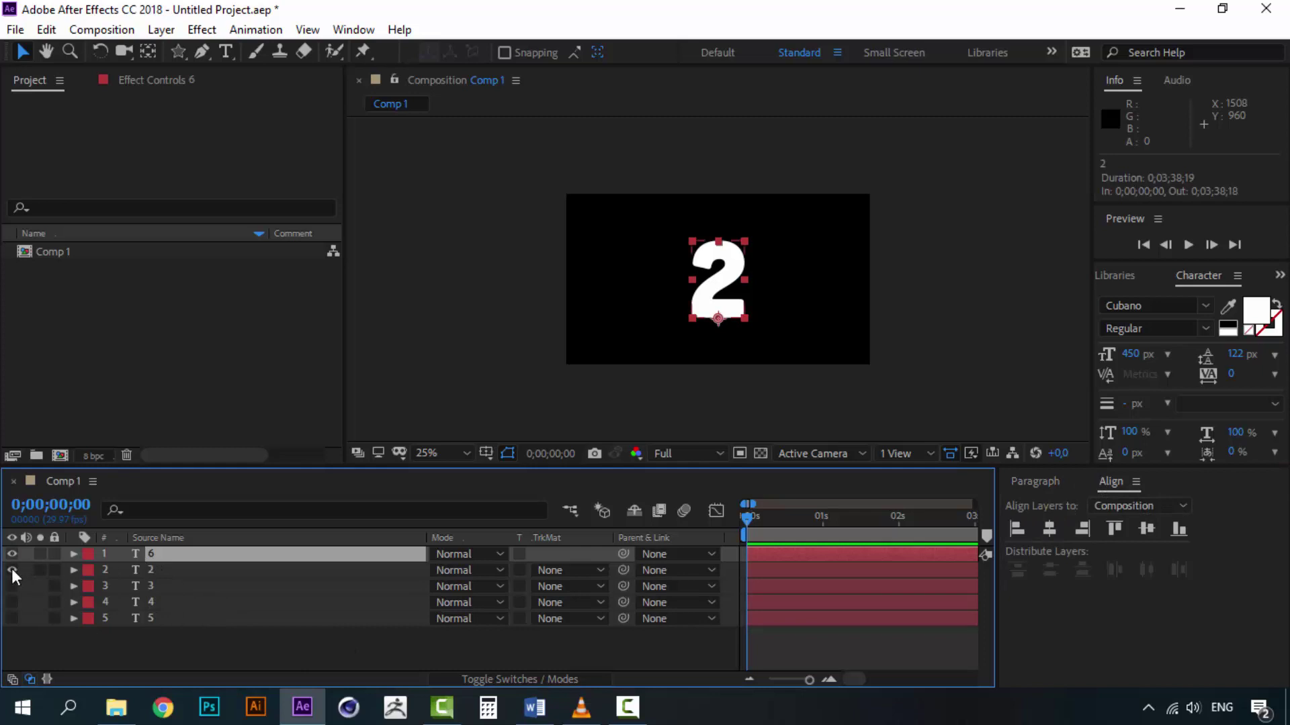
double_click(226, 50)
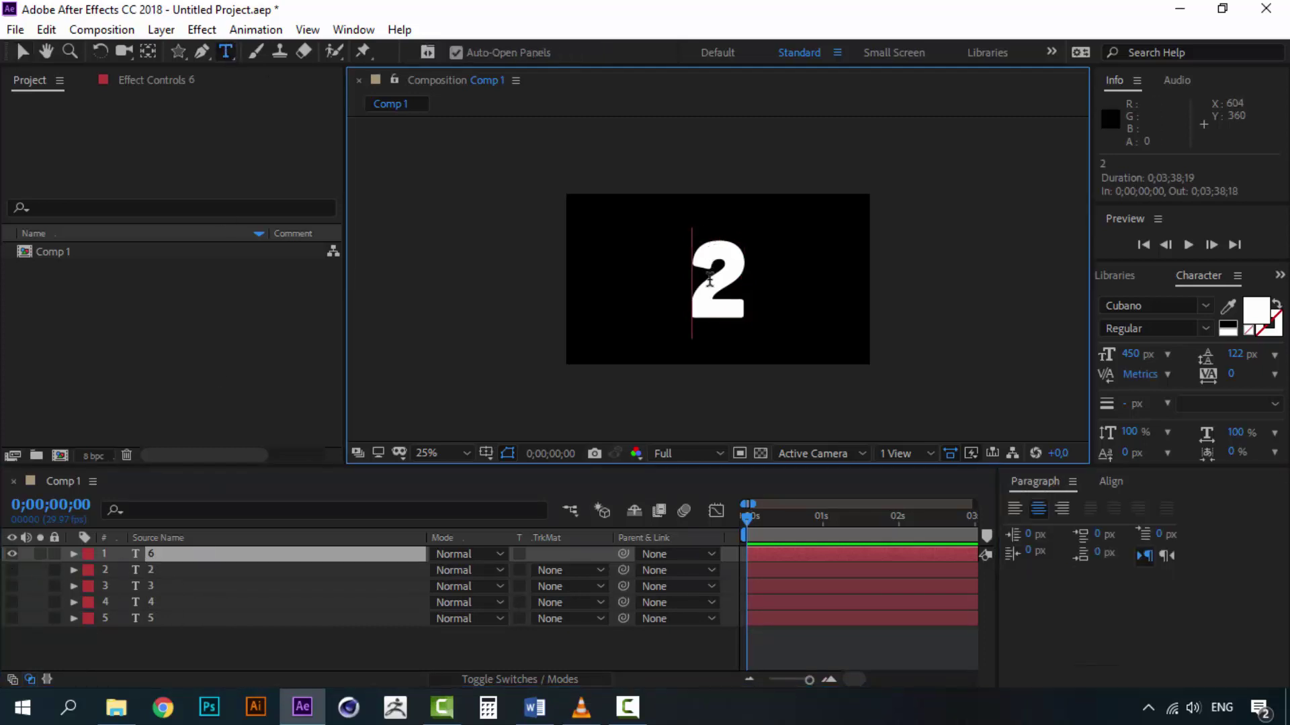
type("1")
left_click(22, 51)
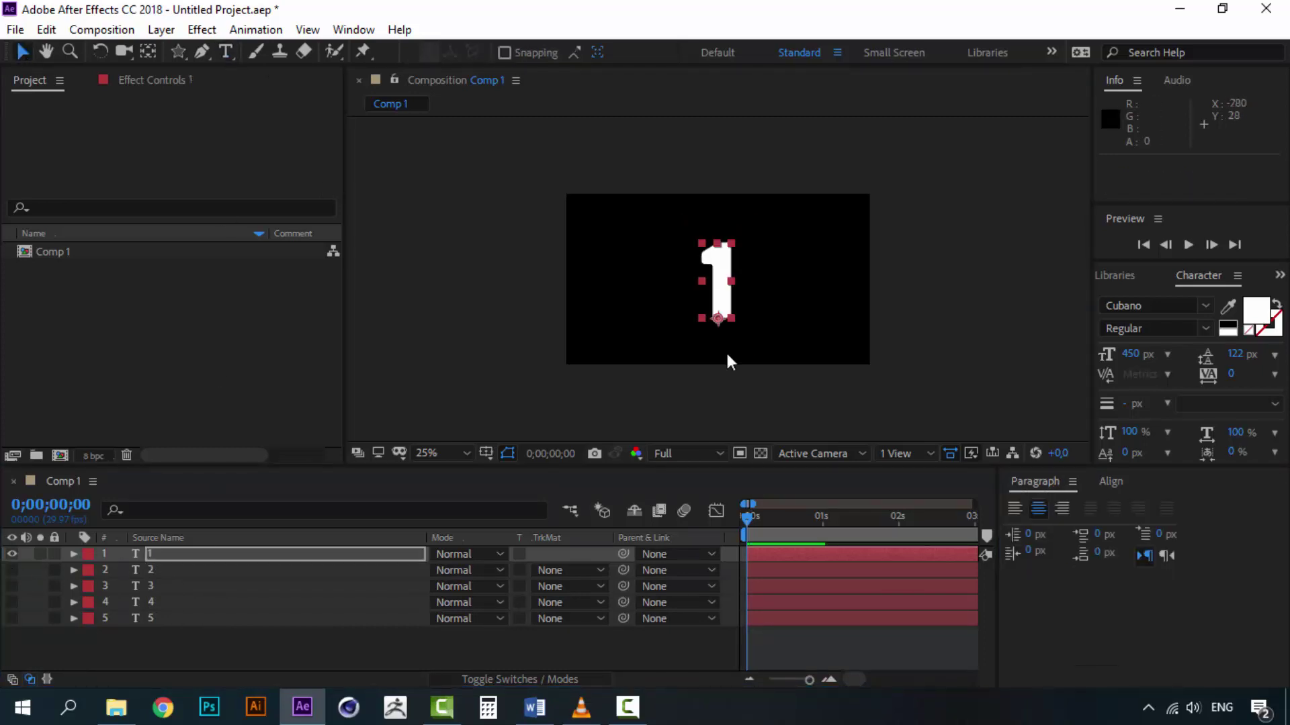
left_click(1110, 481)
left_click(1052, 528)
left_click(1148, 530)
- Duplicate the 1 layer, retype it as 0, and centre it horizontally
left_click(142, 555)
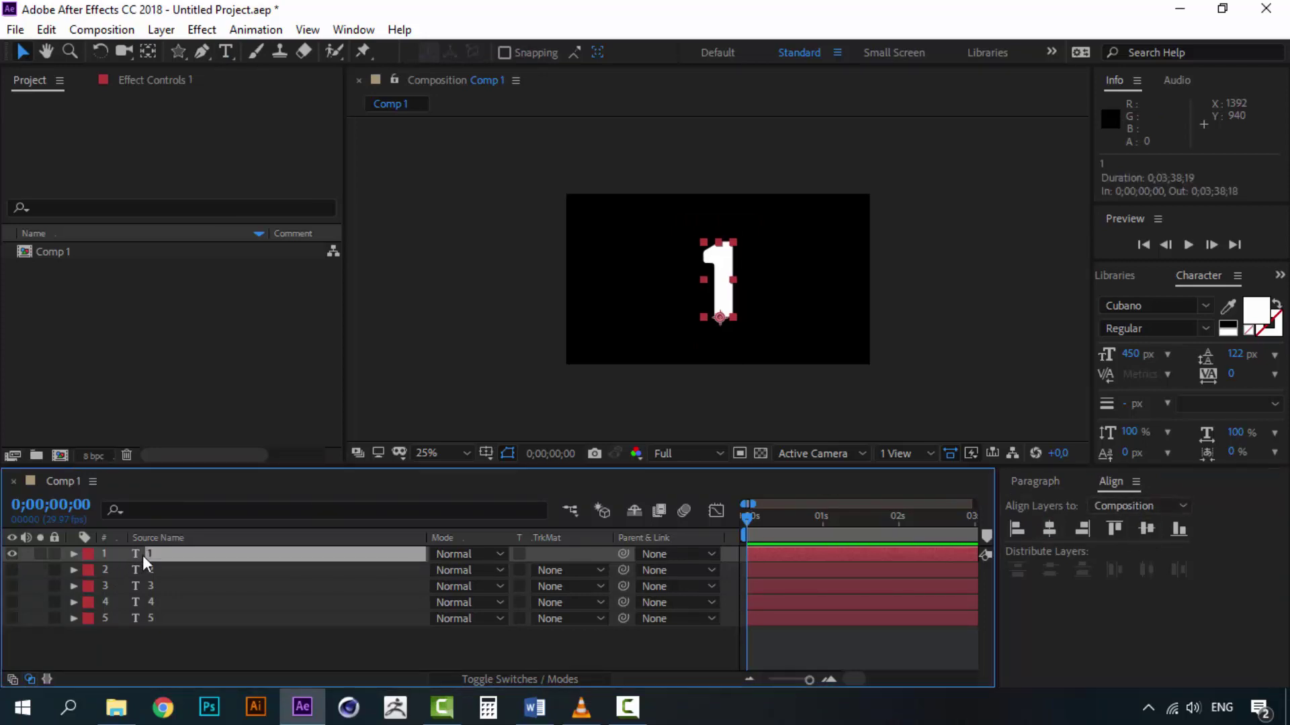
key("ctrl+d")
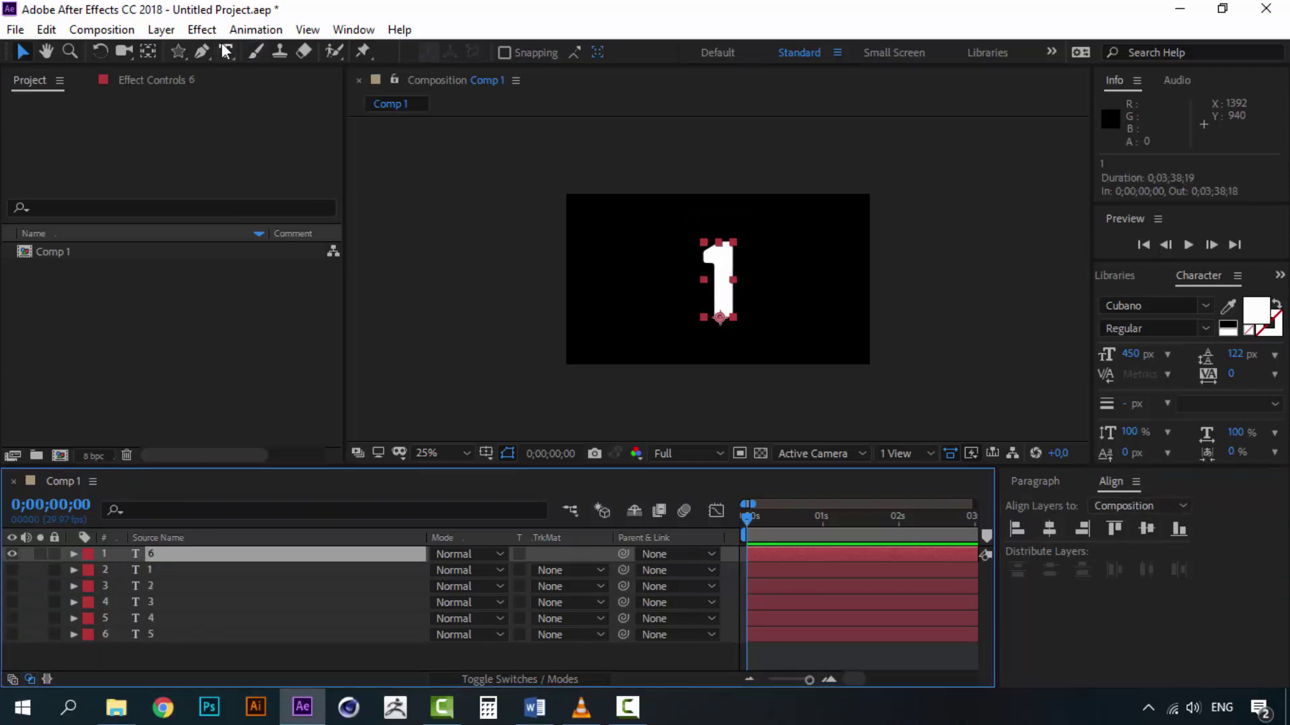
left_click(225, 51)
left_click(725, 277)
key("ctrl+a")
type("0")
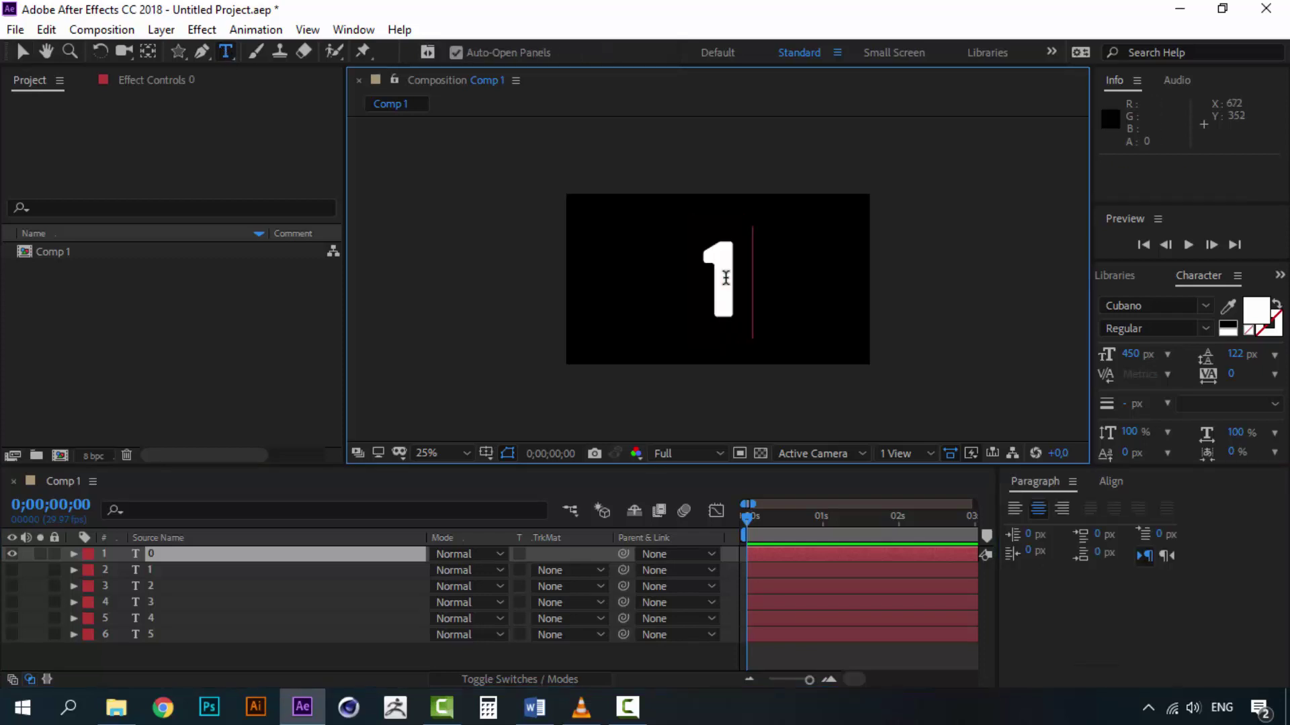
key("KP_Enter")
left_click(22, 53)
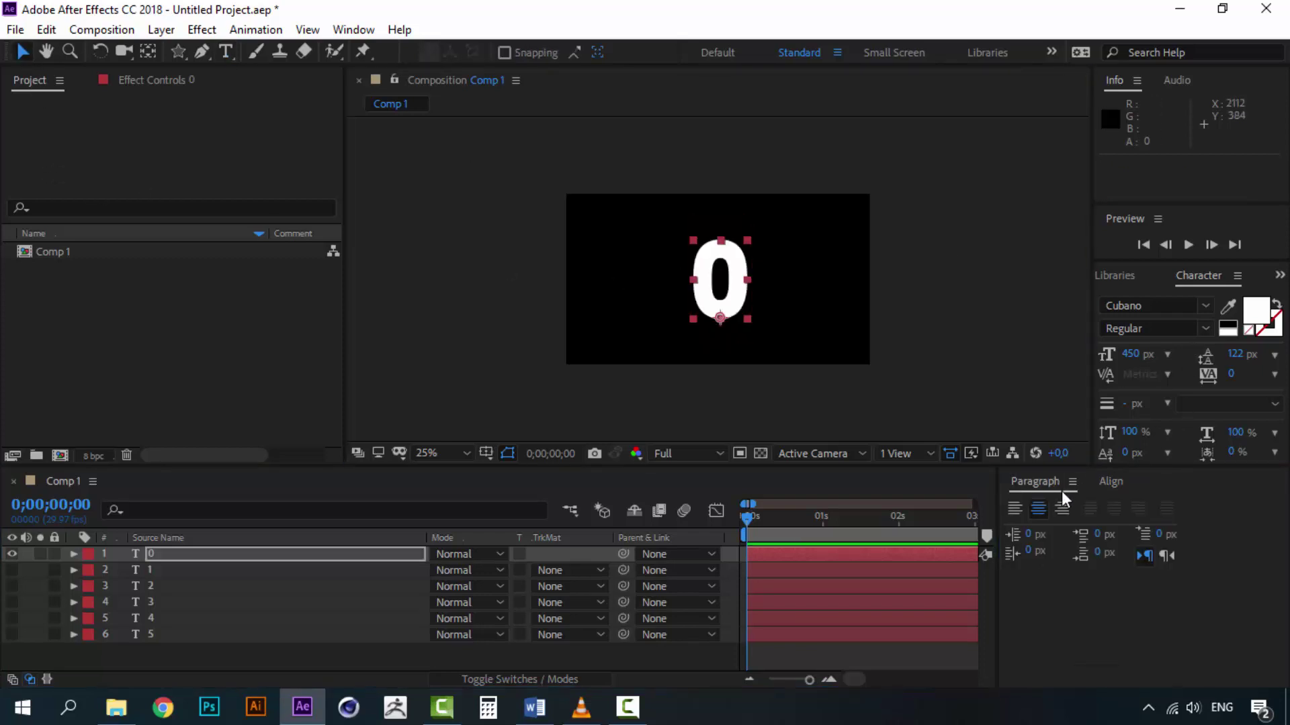
left_click(1108, 483)
left_click(1050, 529)
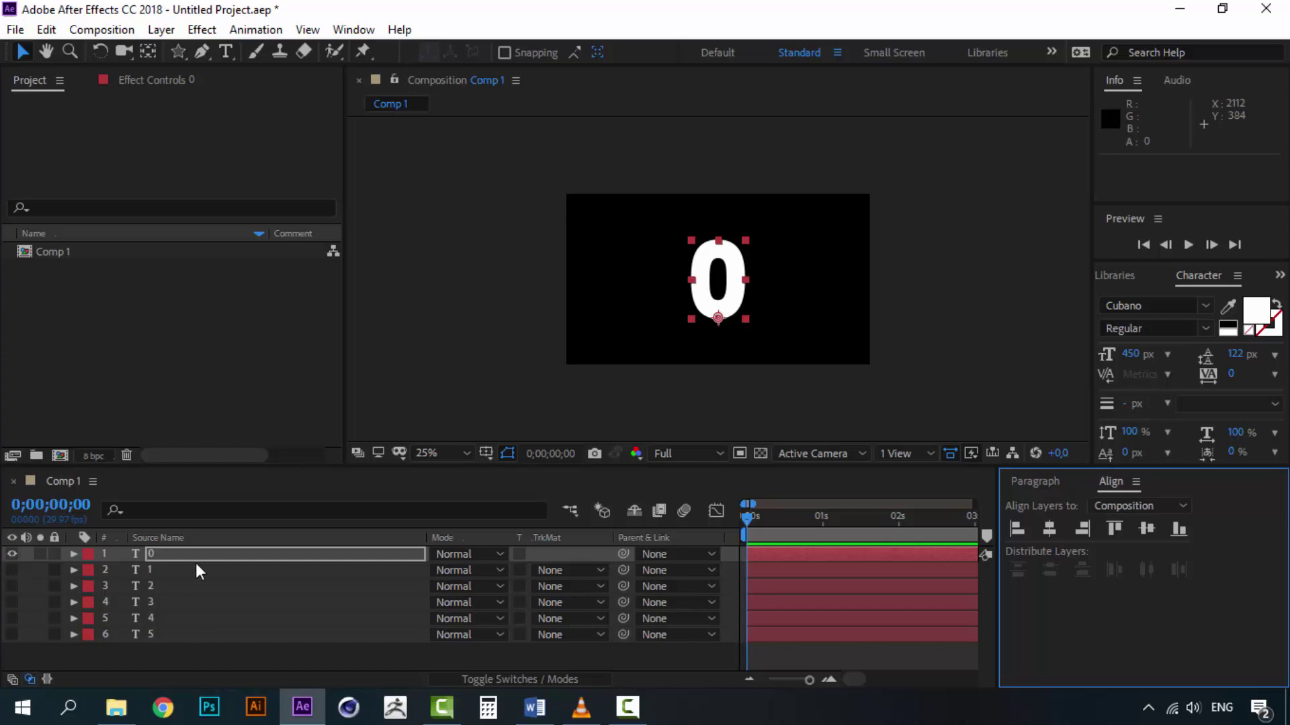
- Expand the 5 layer's Text > Path Options to inspect them
left_click(150, 556)
left_click(147, 633)
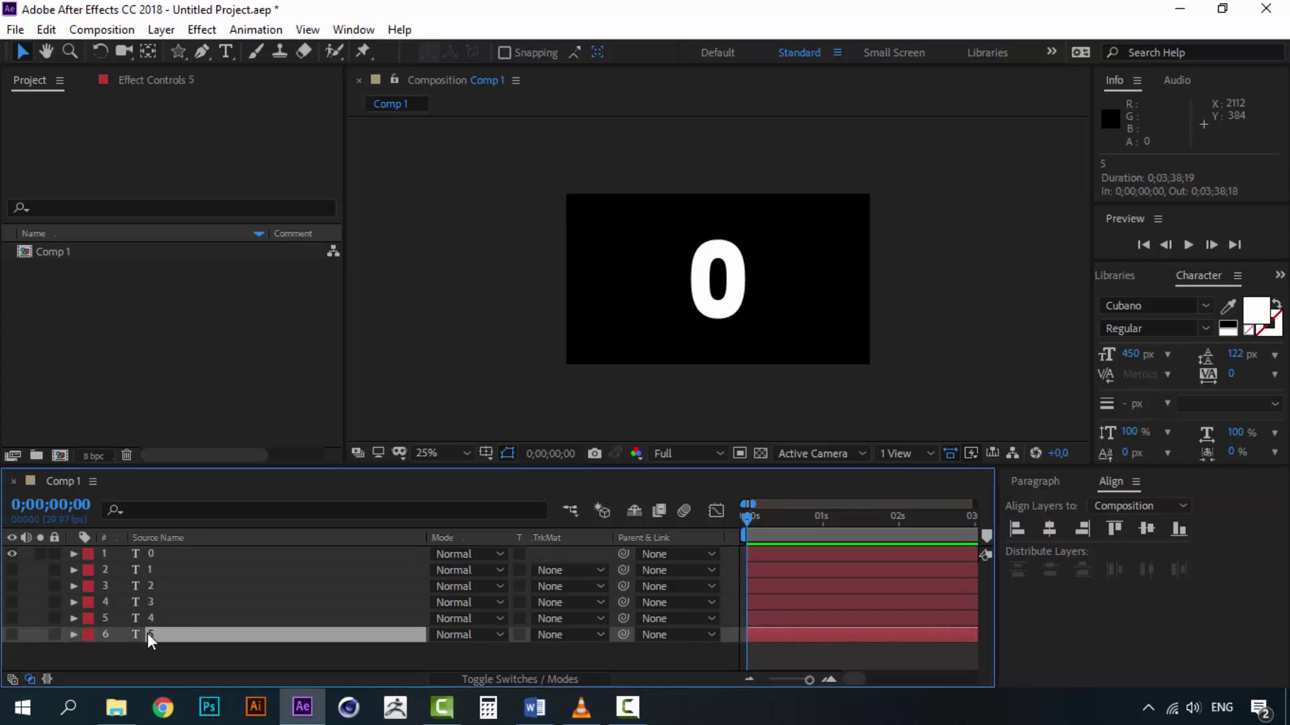
left_click(86, 636)
left_click(74, 634)
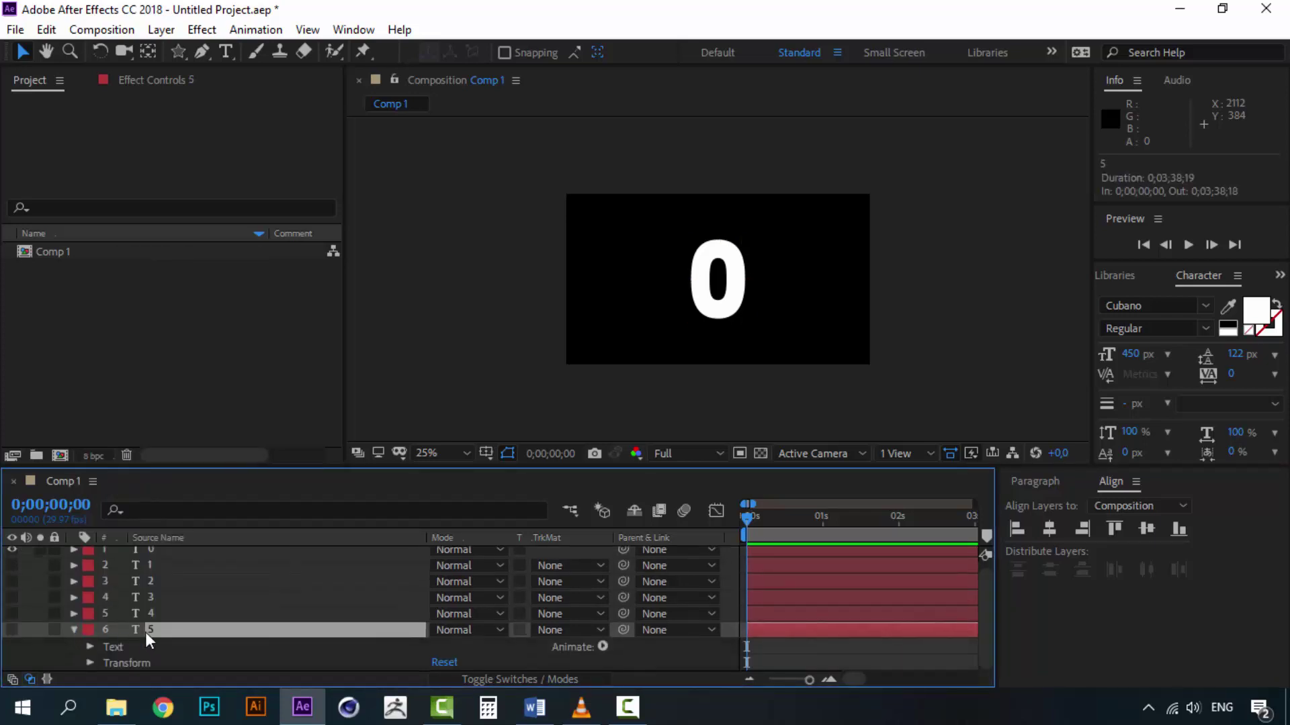
left_click(90, 645)
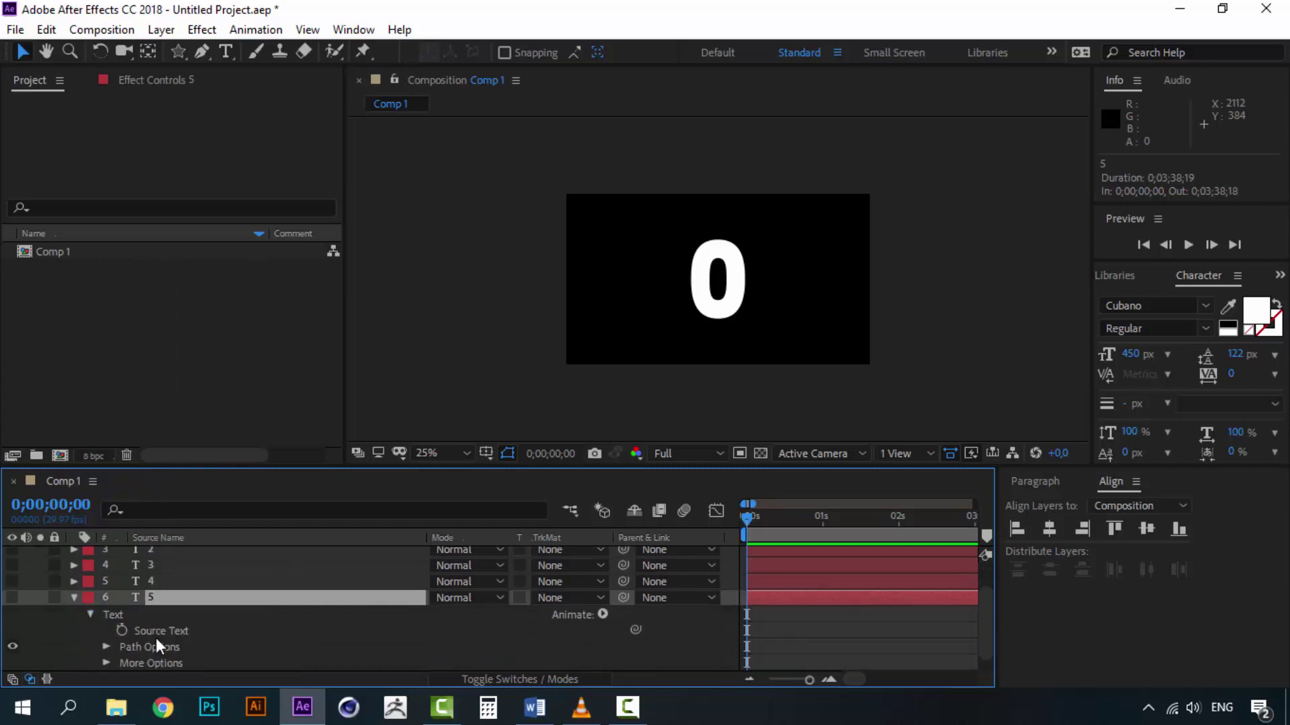
left_click(107, 647)
scroll(167, 648, "down", 1)
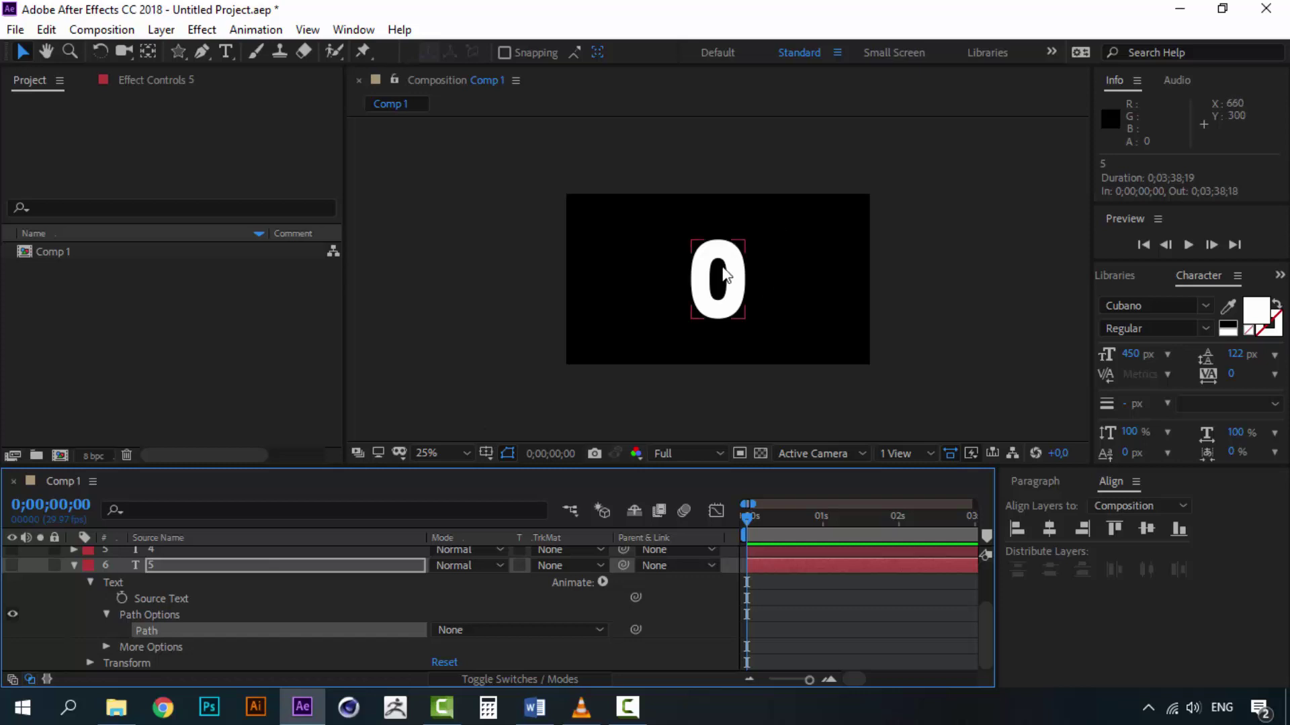
- Collapse the 5 layer's property groups and deselect all layers
left_click(106, 614)
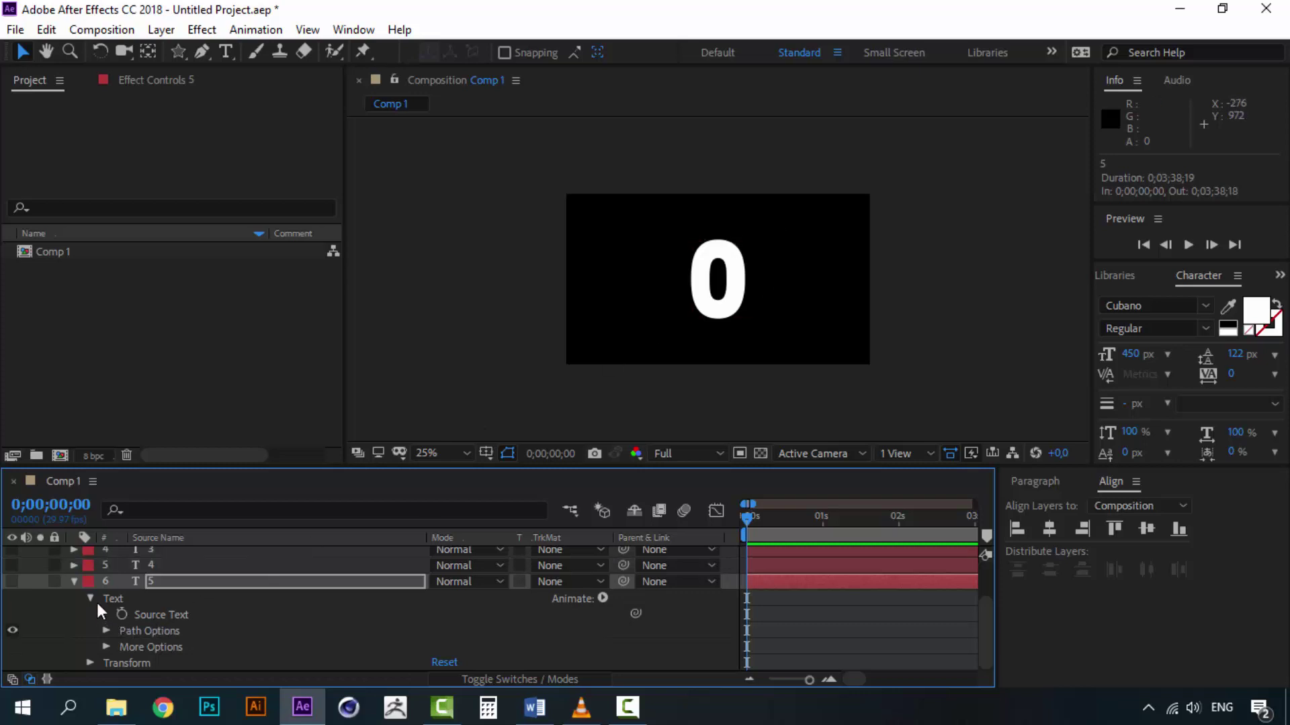
left_click(90, 597)
left_click(74, 628)
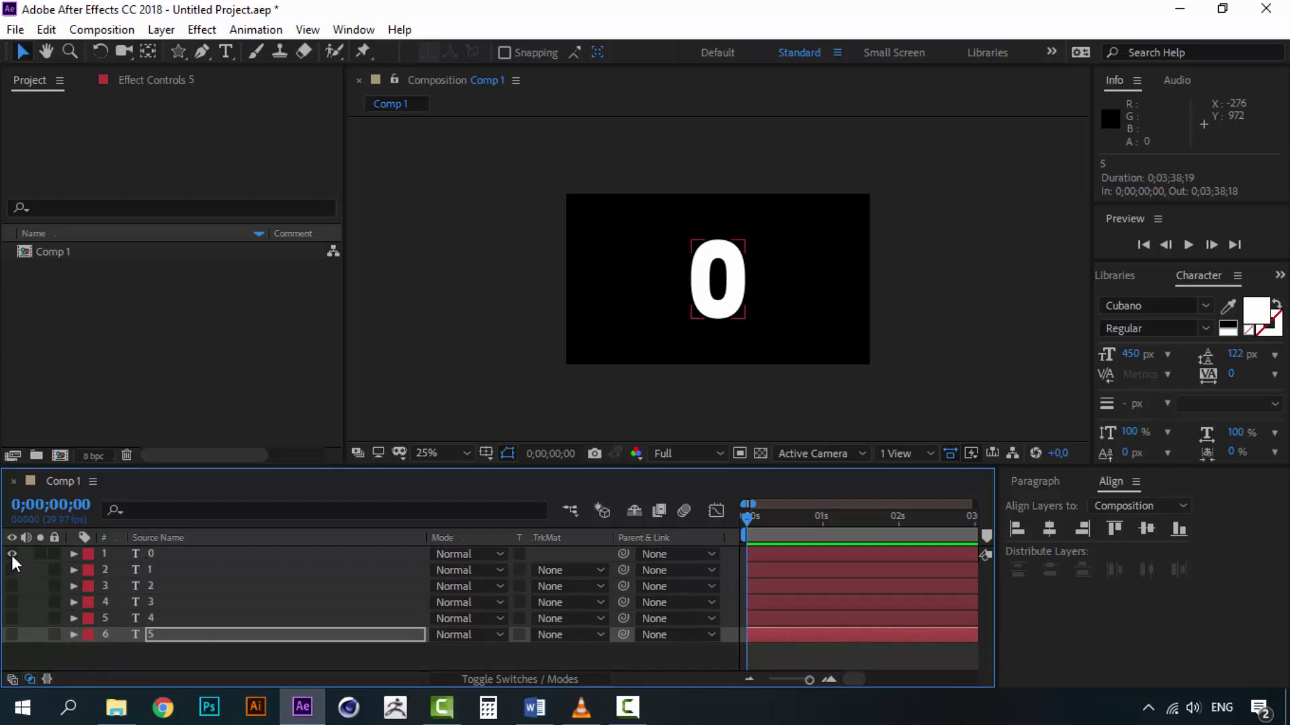
key("ctrl+shift+a")
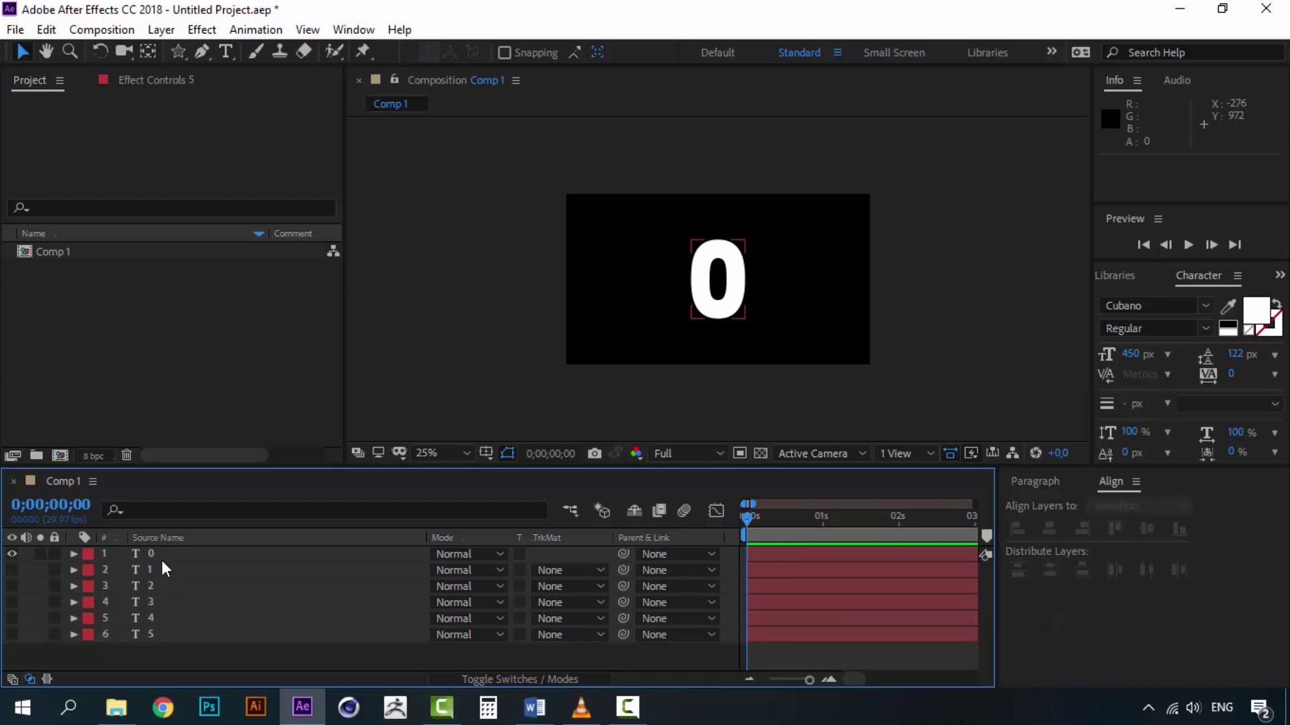
- Hide the 0 layer, show only the 5, and select the 5 text layer
left_click(10, 553)
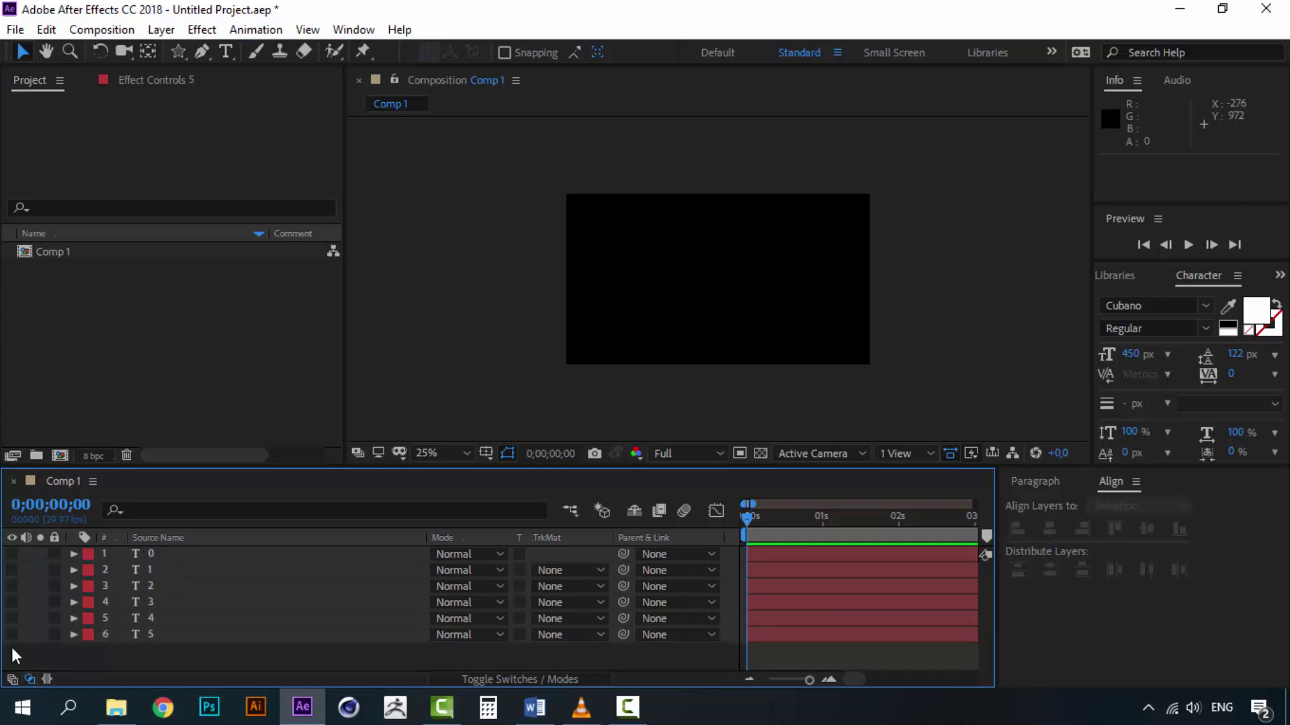
left_click(12, 634)
left_click(158, 631)
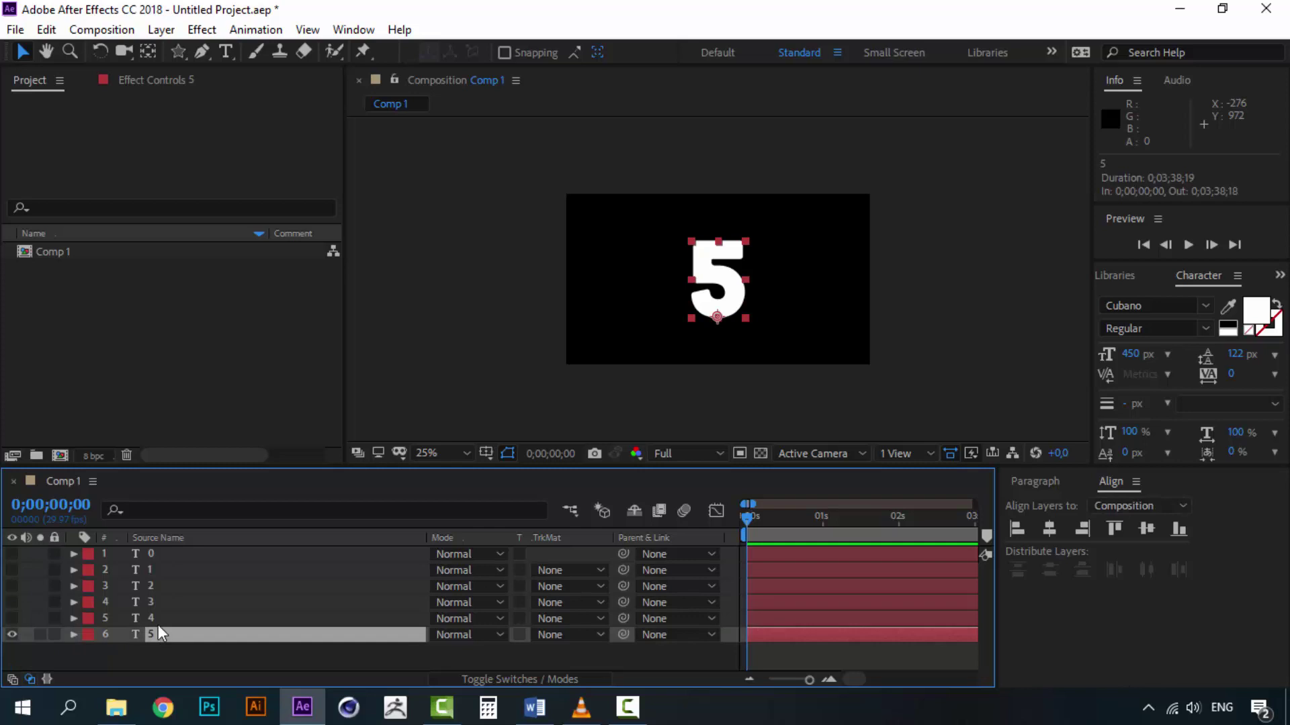
left_click(149, 553, "shift")
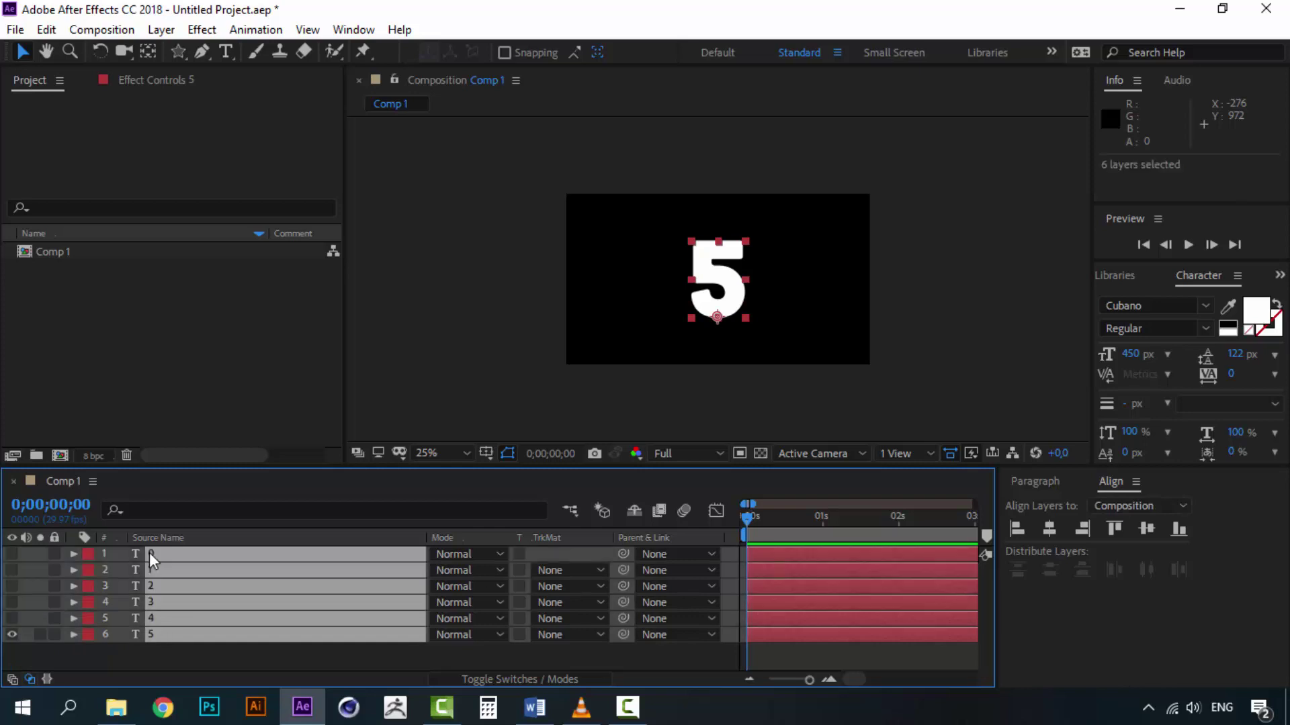
left_click(156, 647)
left_click(159, 638)
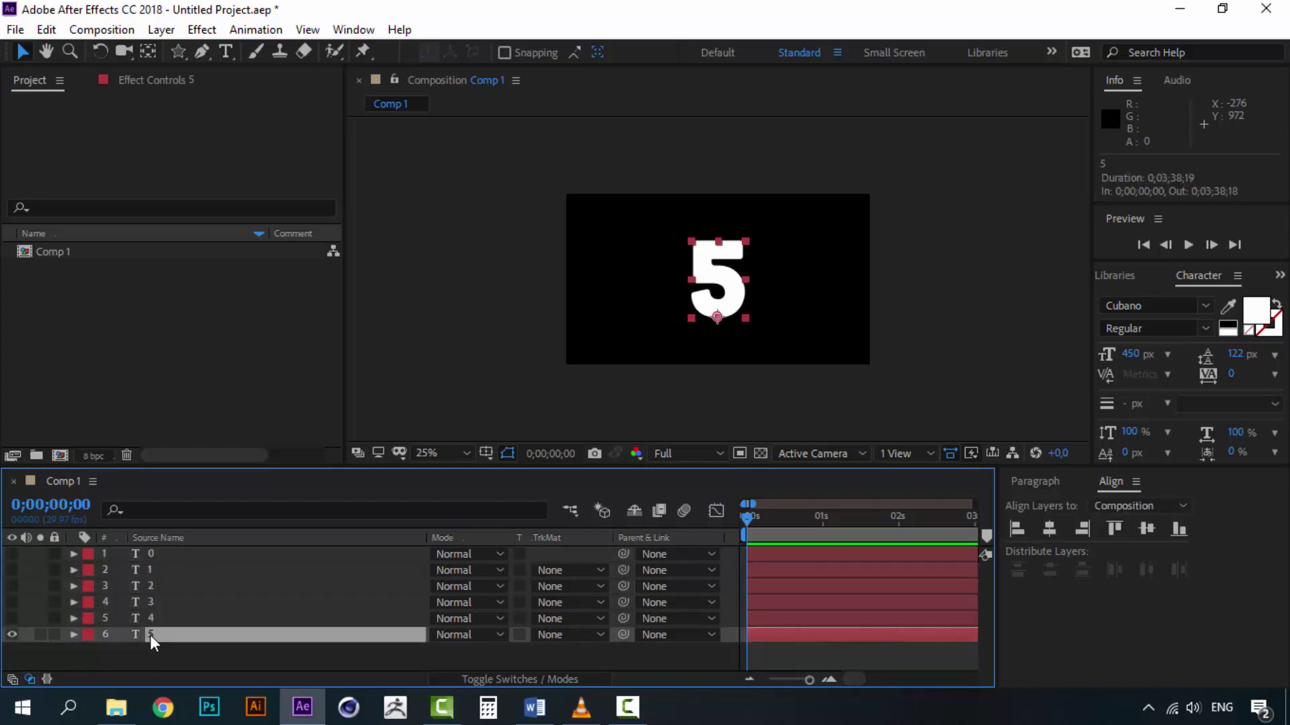
- Convert the 5 text into a '5 Outlines' shape layer with Create Shapes from Text
right_click(151, 634)
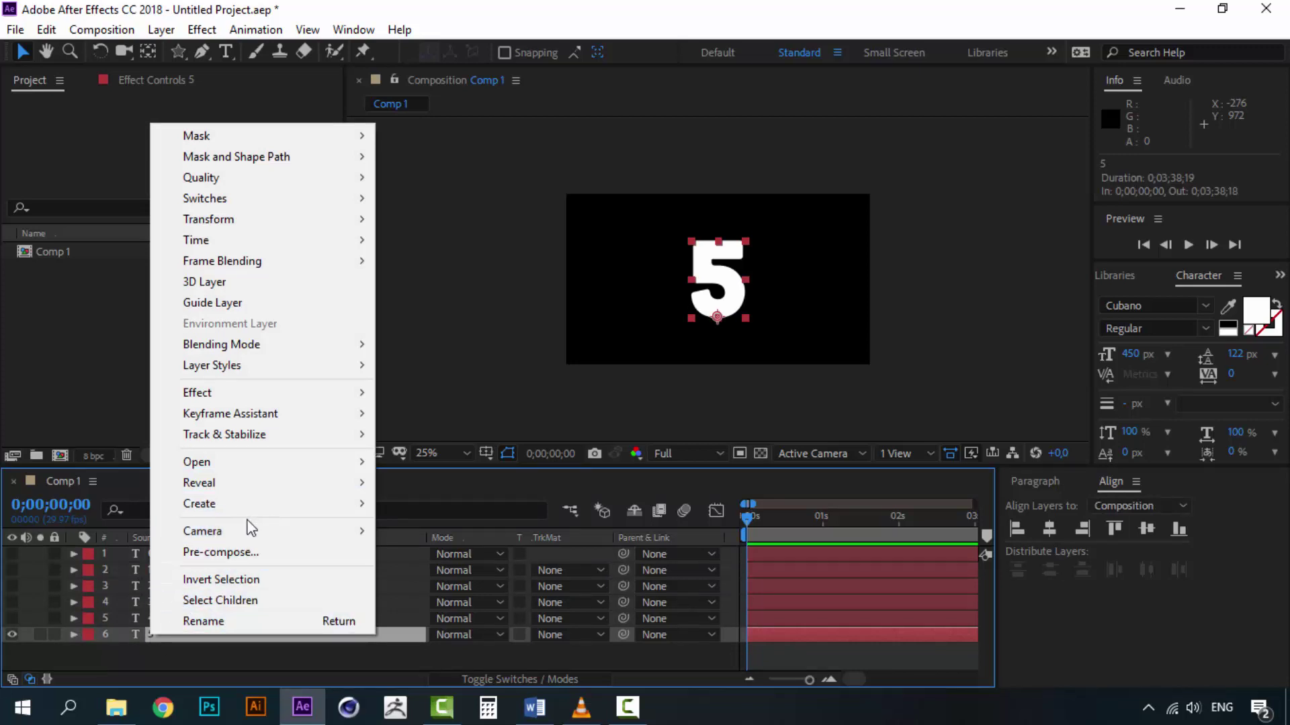
mouse_move(282, 504)
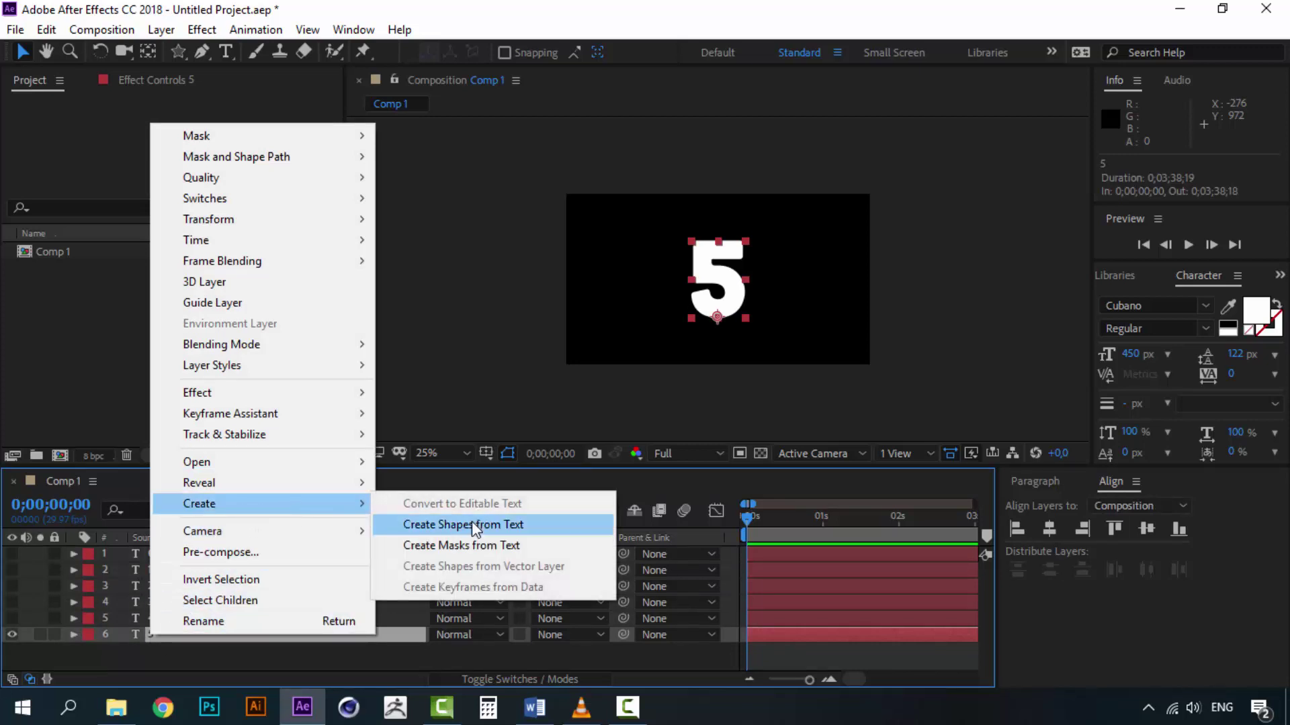
left_click(508, 528)
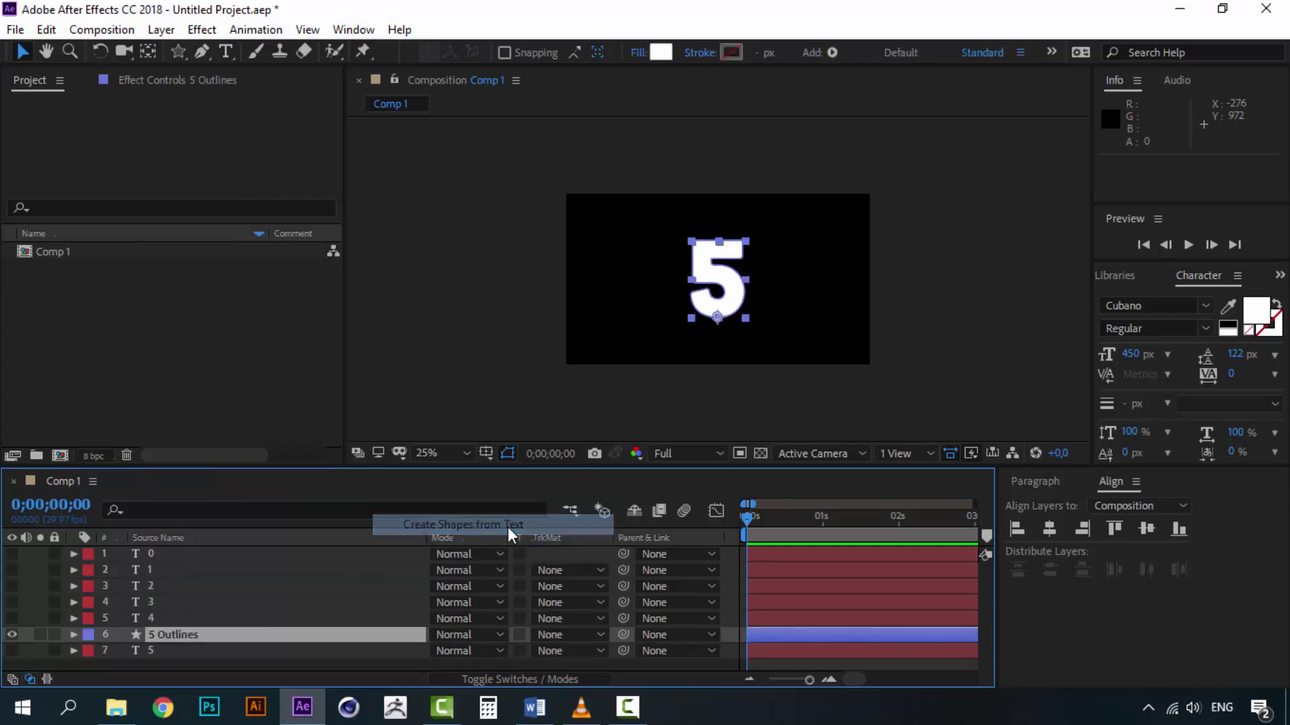
left_click(155, 653)
left_click(186, 635)
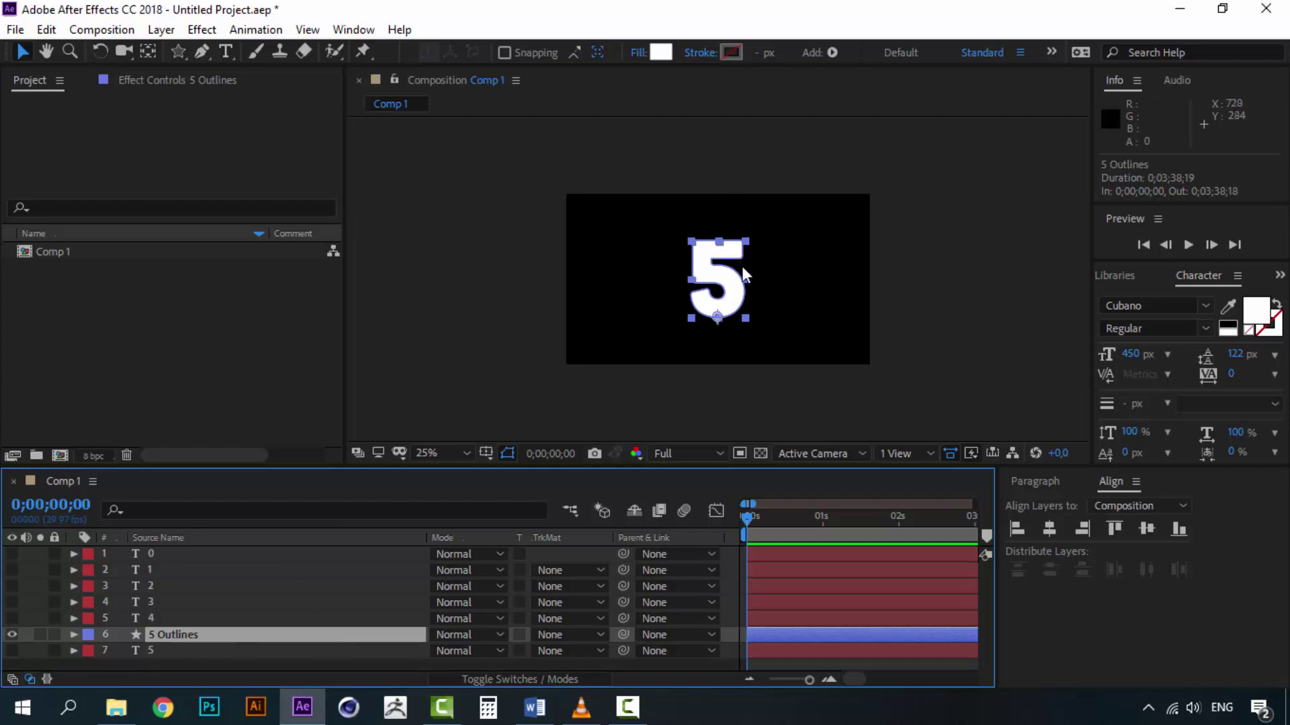
- Test-stretch the 5 shape taller from its top, then undo it
key("period")
key("period")
key("period")
key("comma")
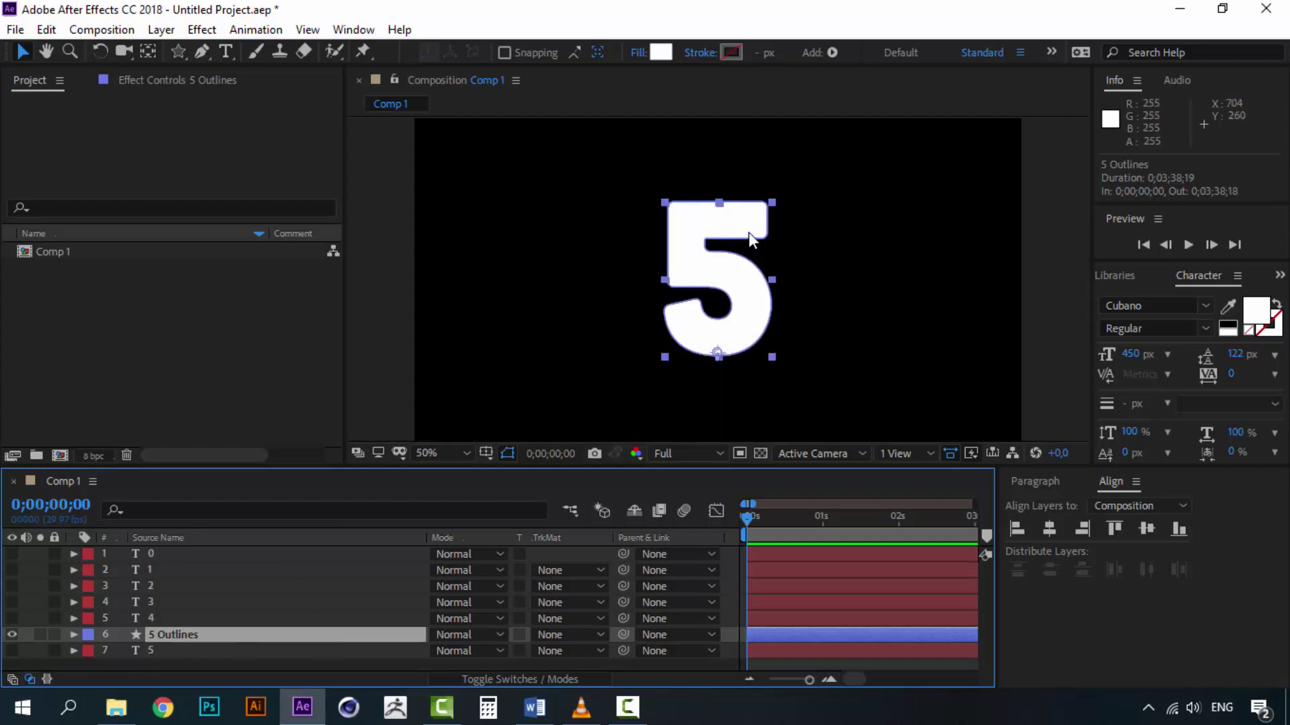
left_click(749, 232)
left_click_drag(719, 203, 719, 160)
key("ctrl+z")
- Try pulling a top-right path point of the 5 outward, then undo it
left_click(202, 51)
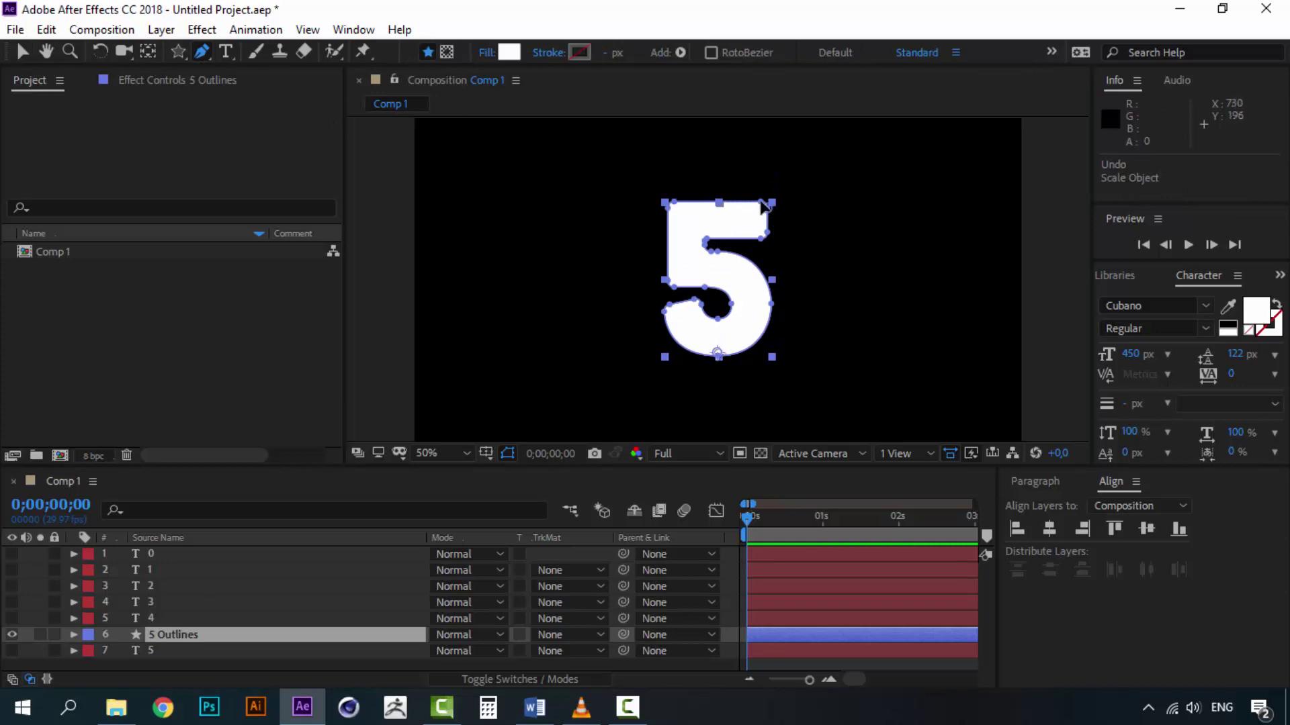
left_click_drag(767, 203, 697, 168)
key("ctrl+z")
left_click(23, 50)
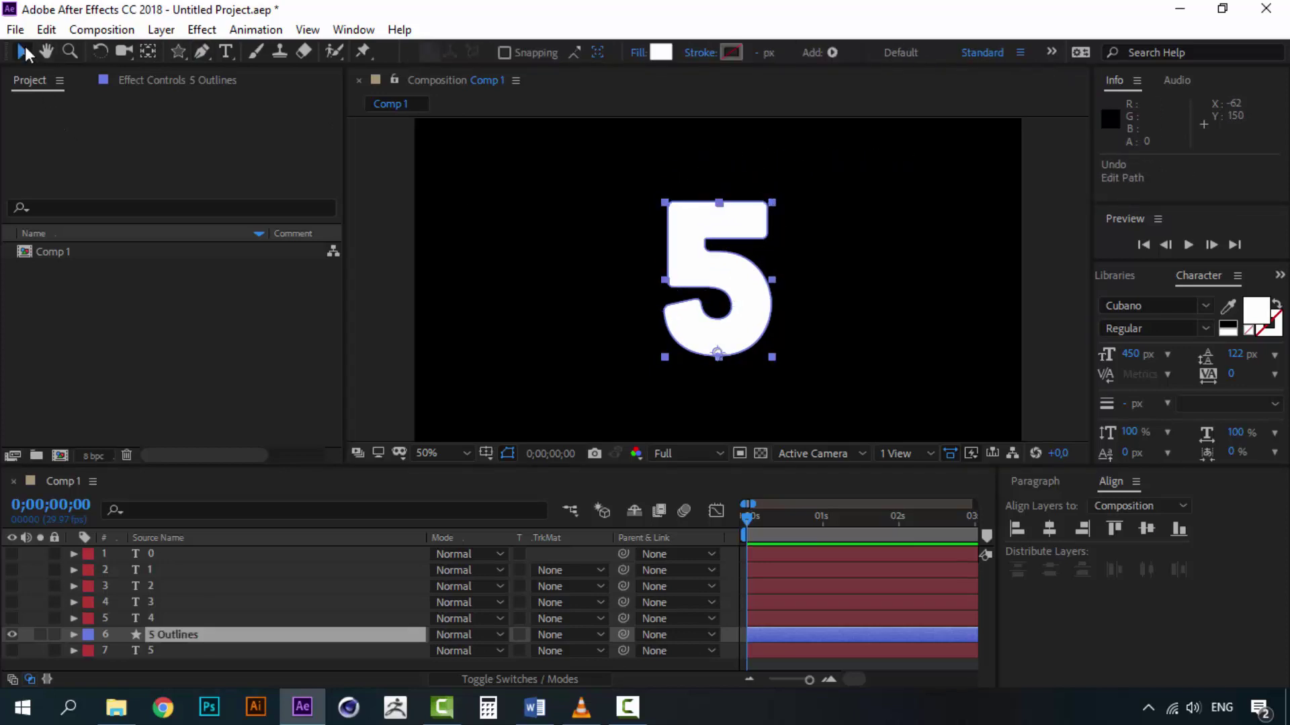
- Delete the original 5 text layer and create an outline shape layer from the 4 text
left_click(152, 651)
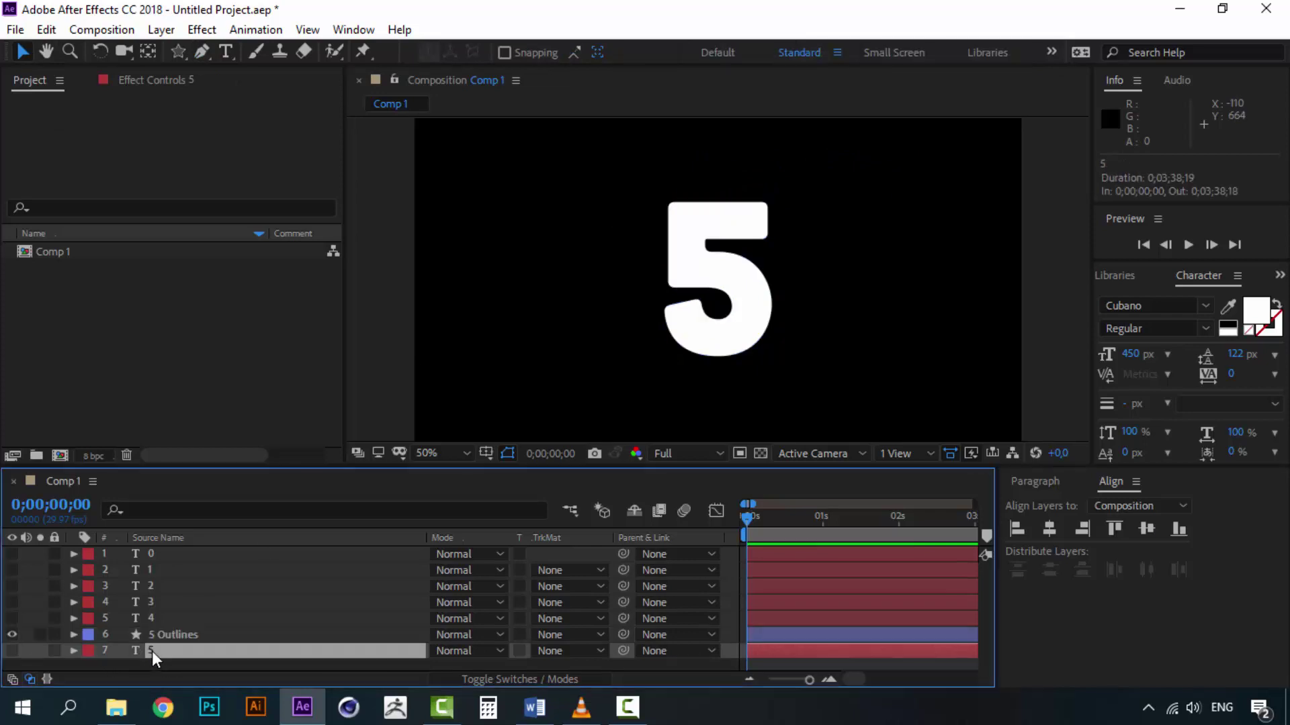
key("Delete")
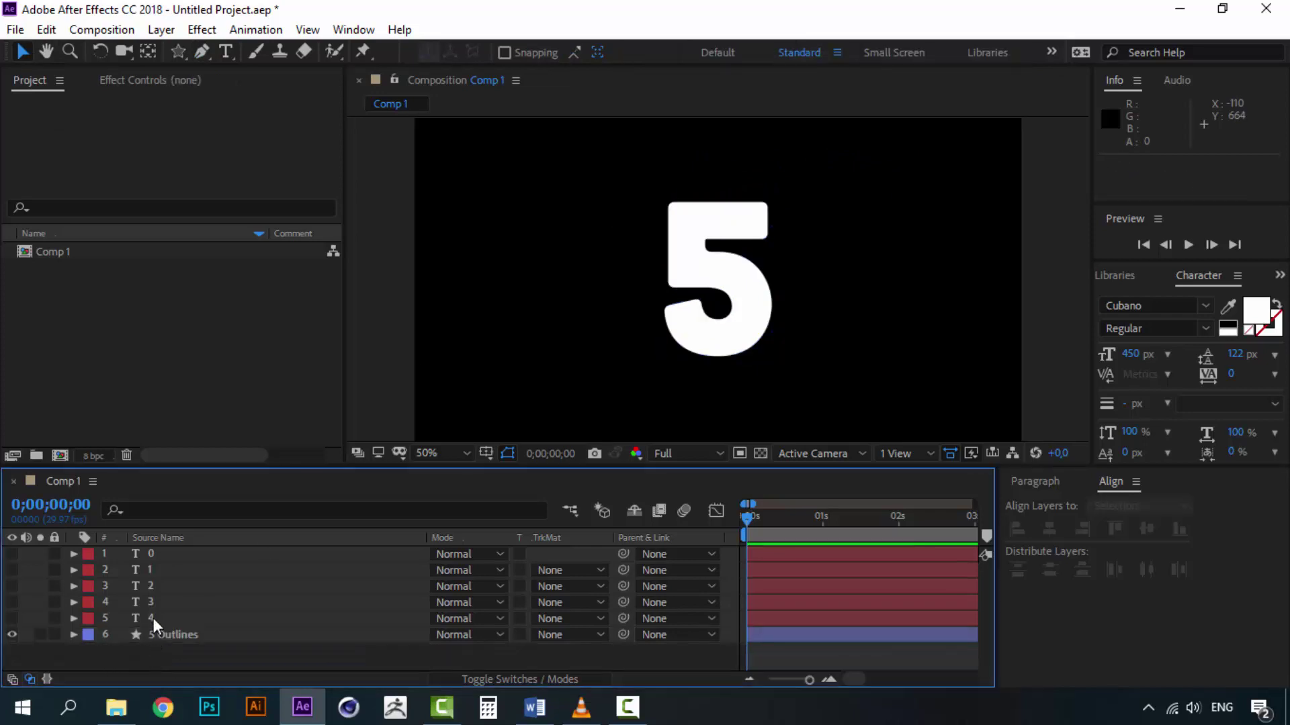
left_click(153, 618)
right_click(153, 618)
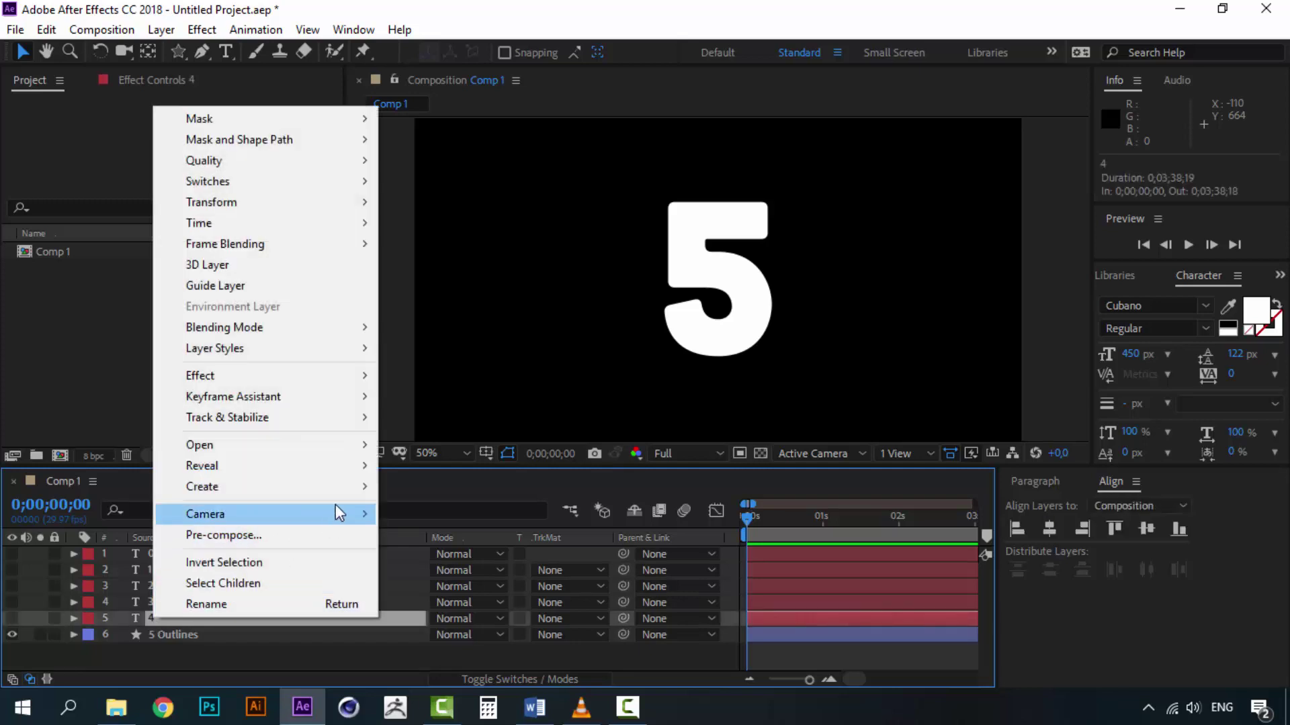
mouse_move(344, 488)
left_click(486, 511)
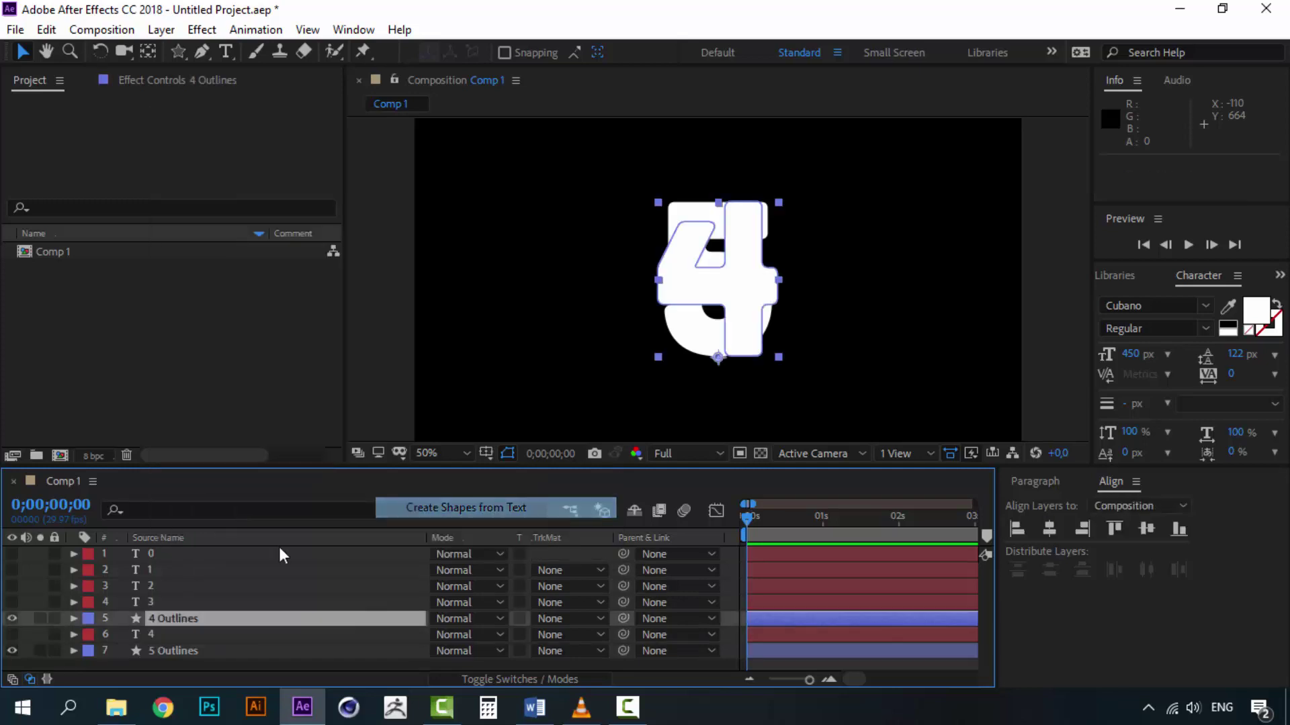
- Create outline shape layers from the 3 and 2 text layers
left_click(151, 602)
right_click(152, 602)
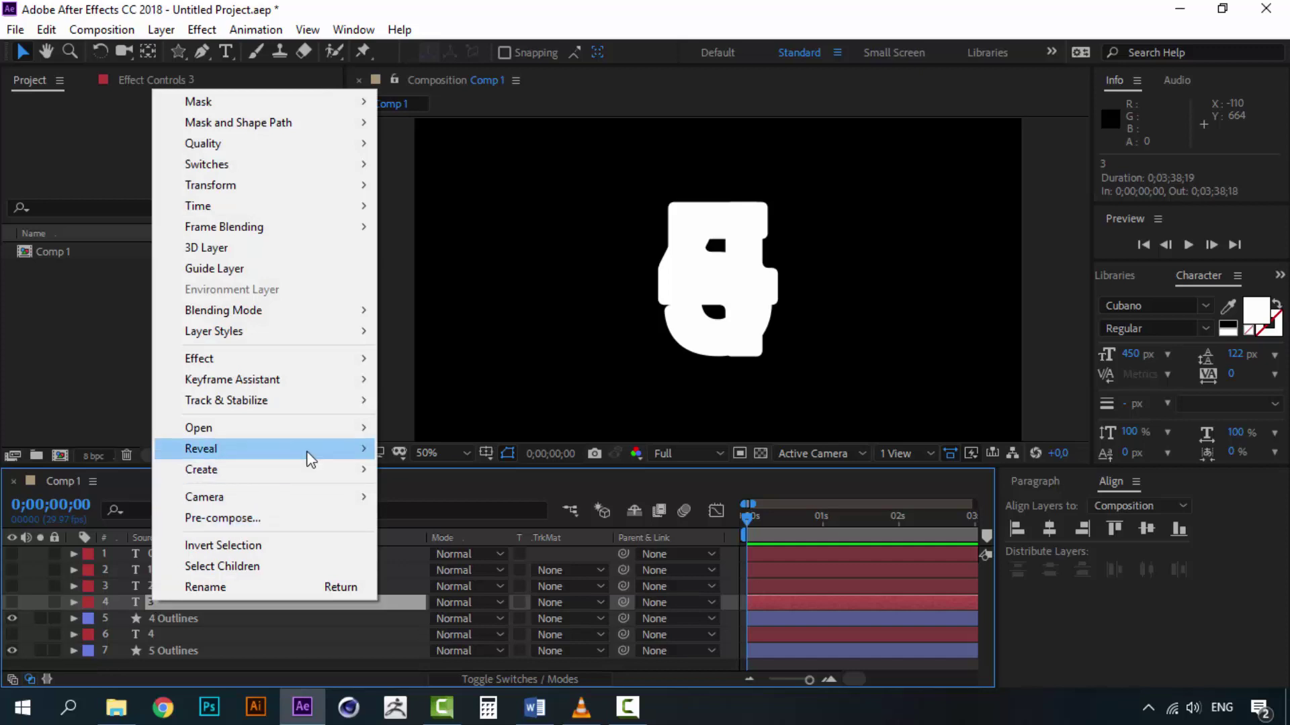
mouse_move(351, 470)
left_click(443, 489)
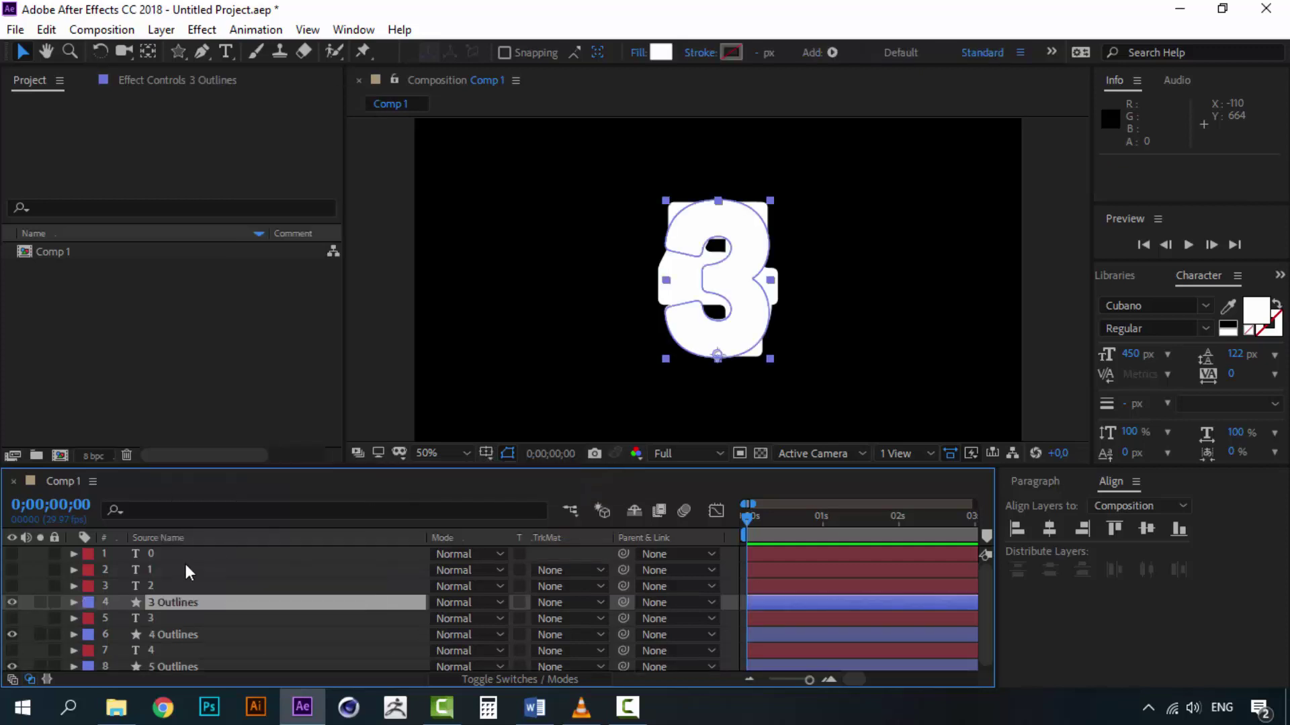
left_click(150, 582)
right_click(151, 582)
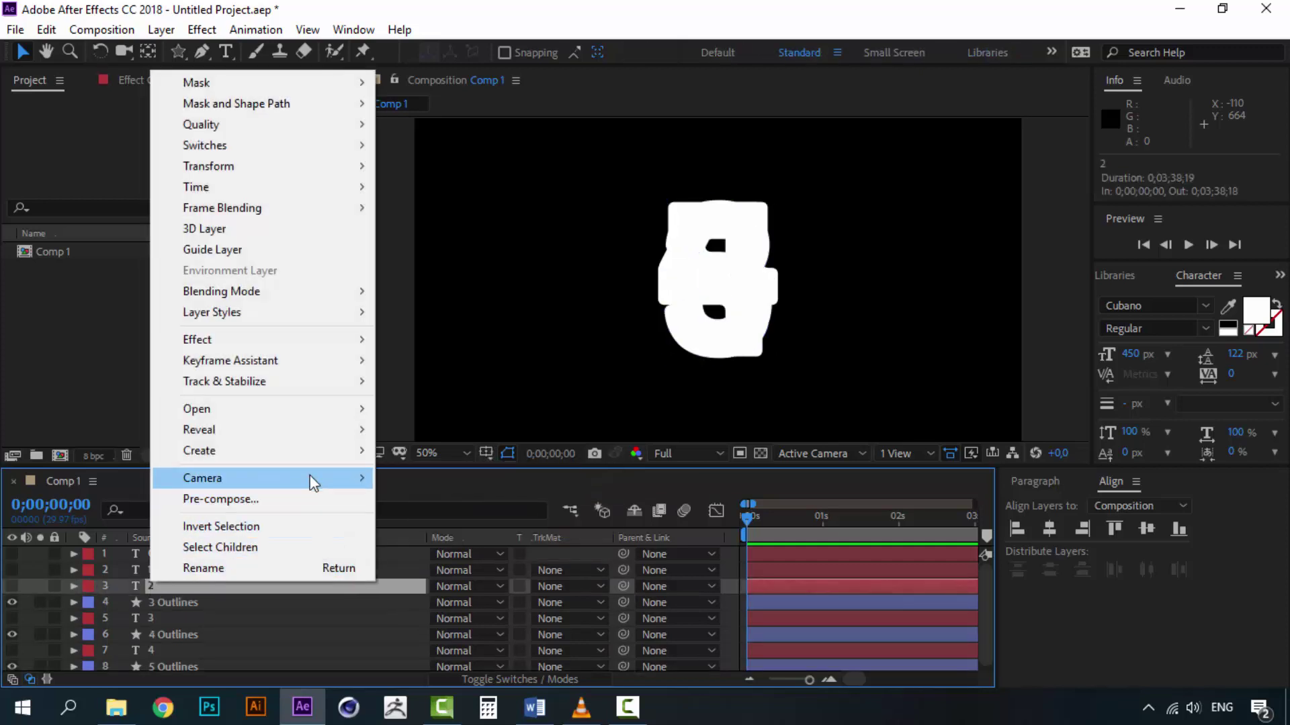
mouse_move(340, 452)
left_click(467, 475)
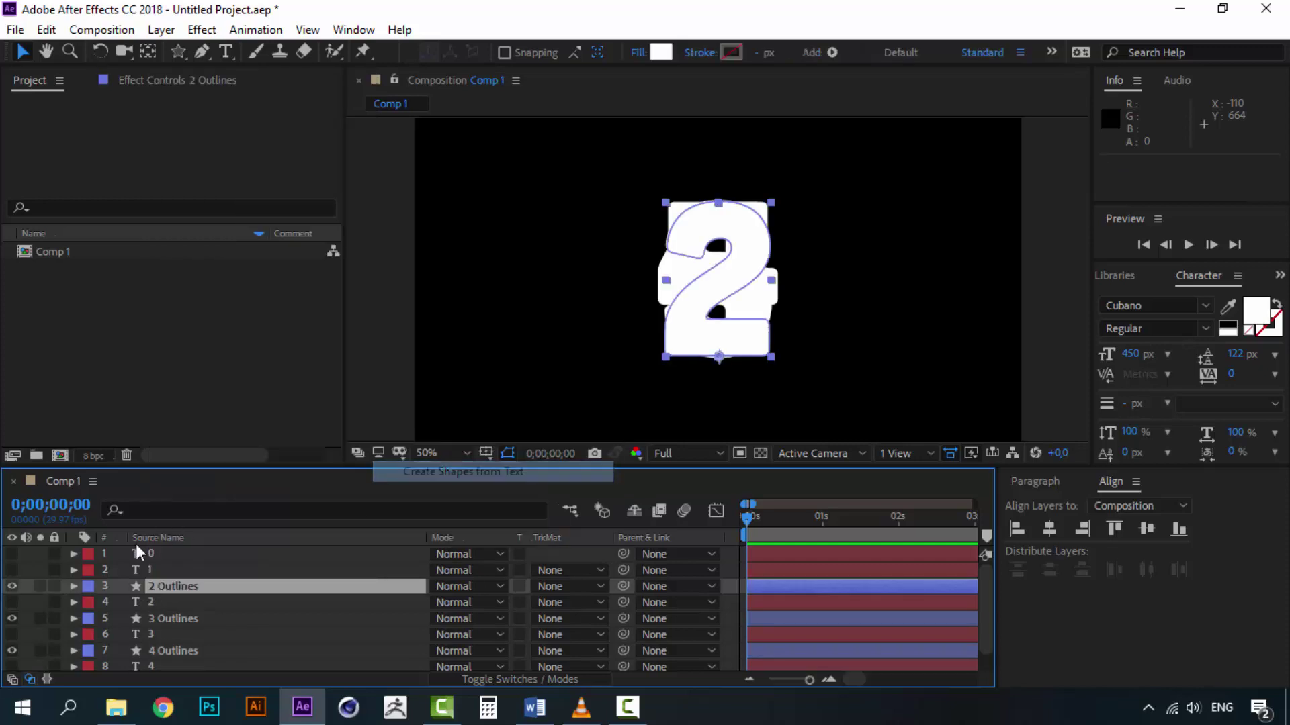
- Create outline shape layers from the 1 and 0 text layers
left_click(149, 570)
right_click(149, 570)
mouse_move(334, 440)
left_click(430, 465)
left_click(153, 554)
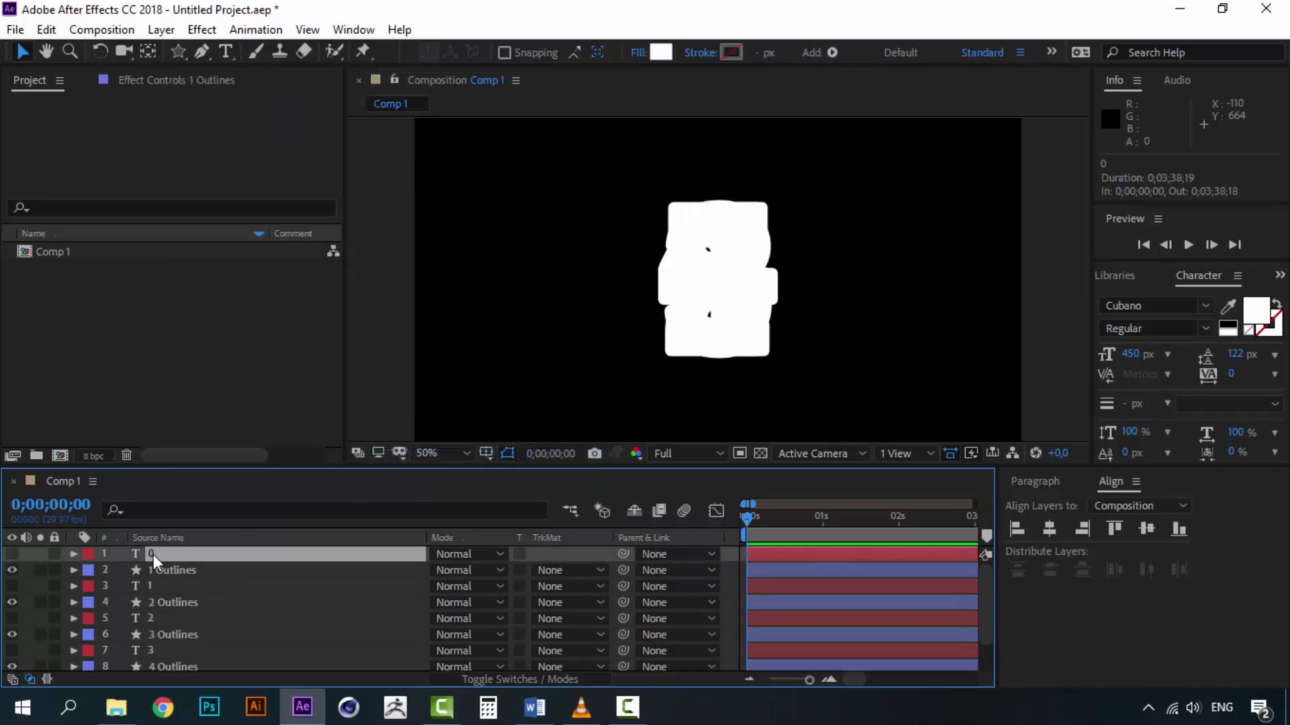
right_click(153, 554)
mouse_move(305, 423)
left_click(444, 440)
left_click(169, 570)
- Delete the remaining 0, 1, 2, 3 and 4 text layers
key("Delete")
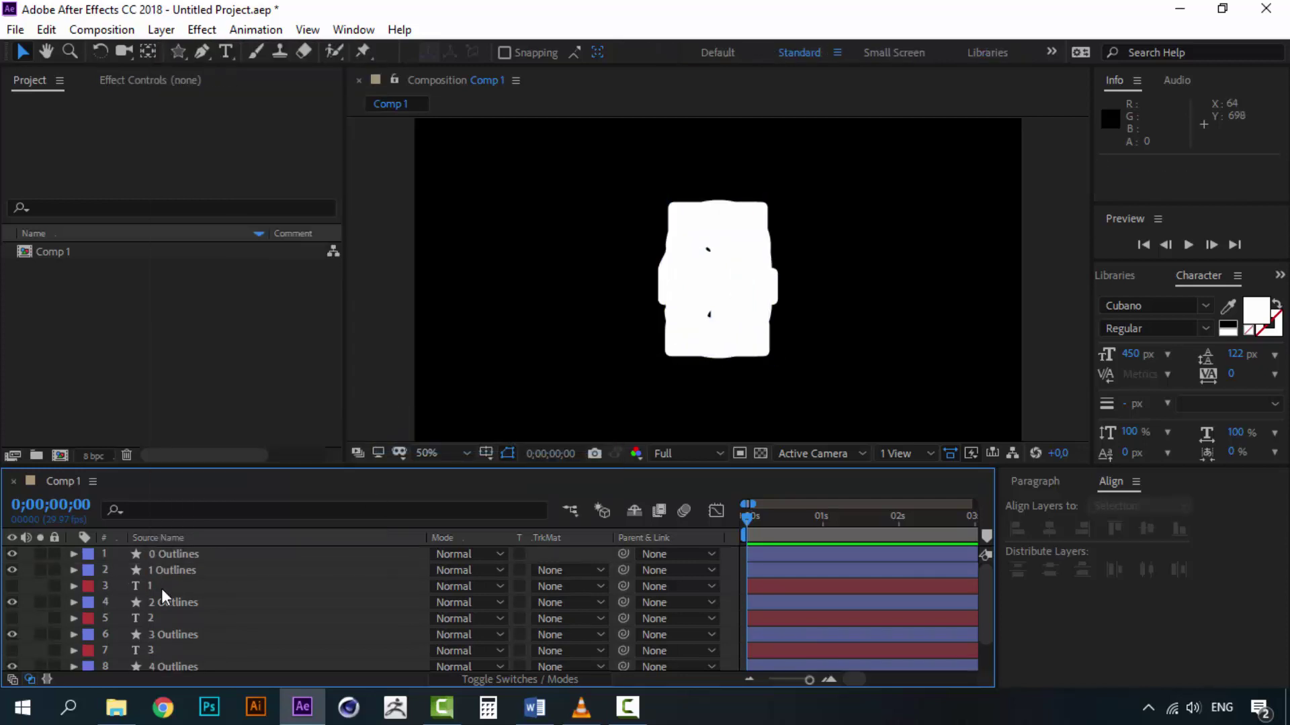
left_click(162, 589)
key("Delete")
left_click(169, 601)
key("Delete")
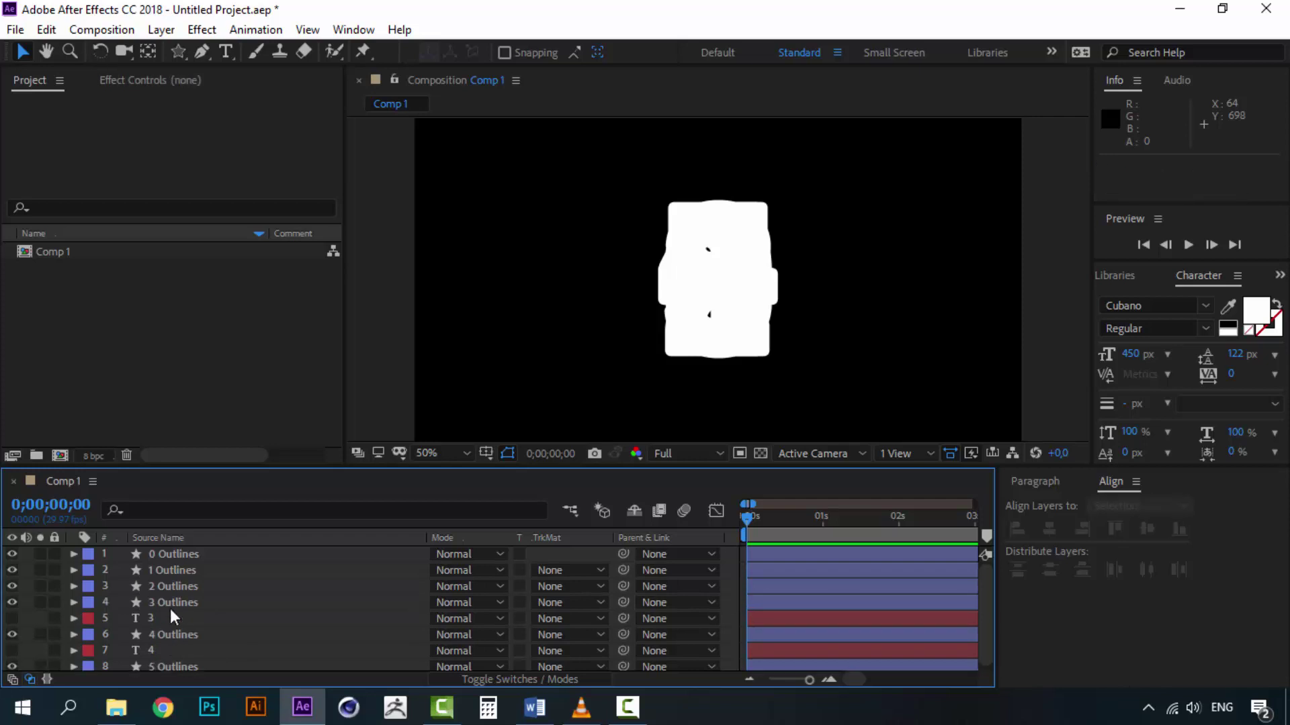
left_click(171, 608)
left_click(167, 619)
key("Delete")
left_click(163, 633)
key("Delete")
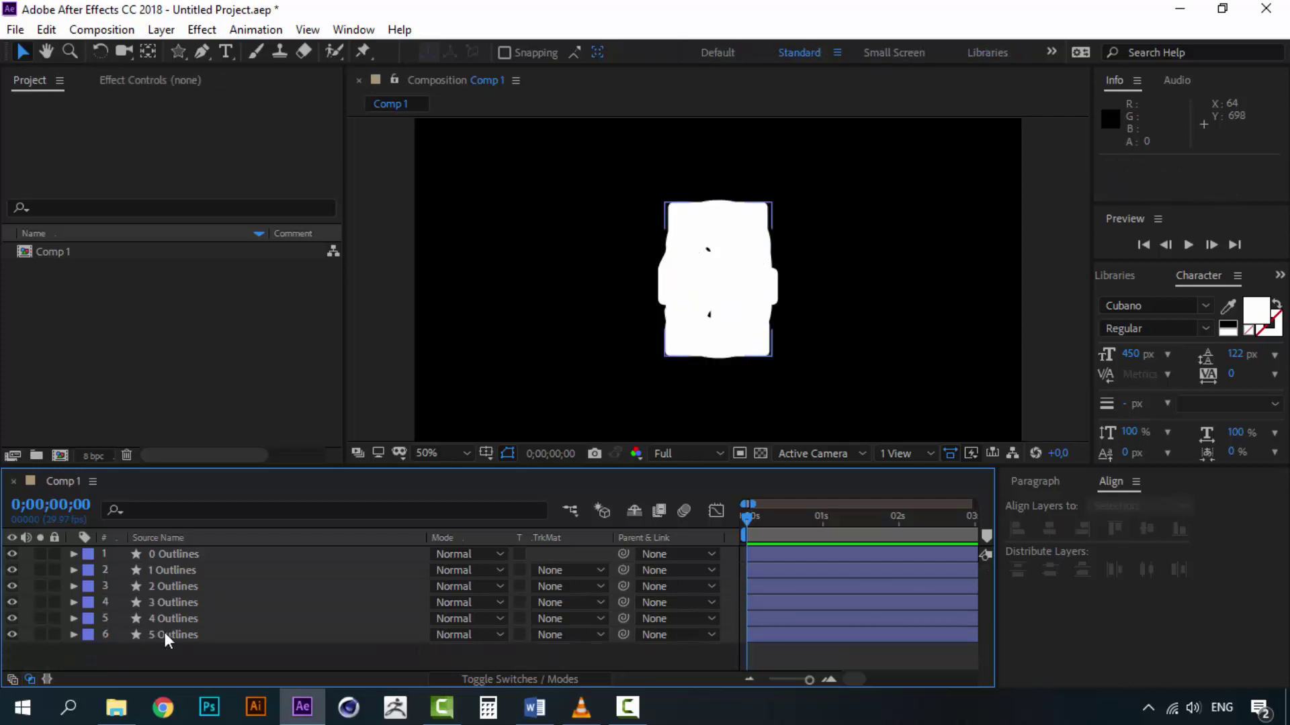
- Hide the 0 to 4 Outlines layers and select 5 Outlines, the only one still visible
left_click(179, 556)
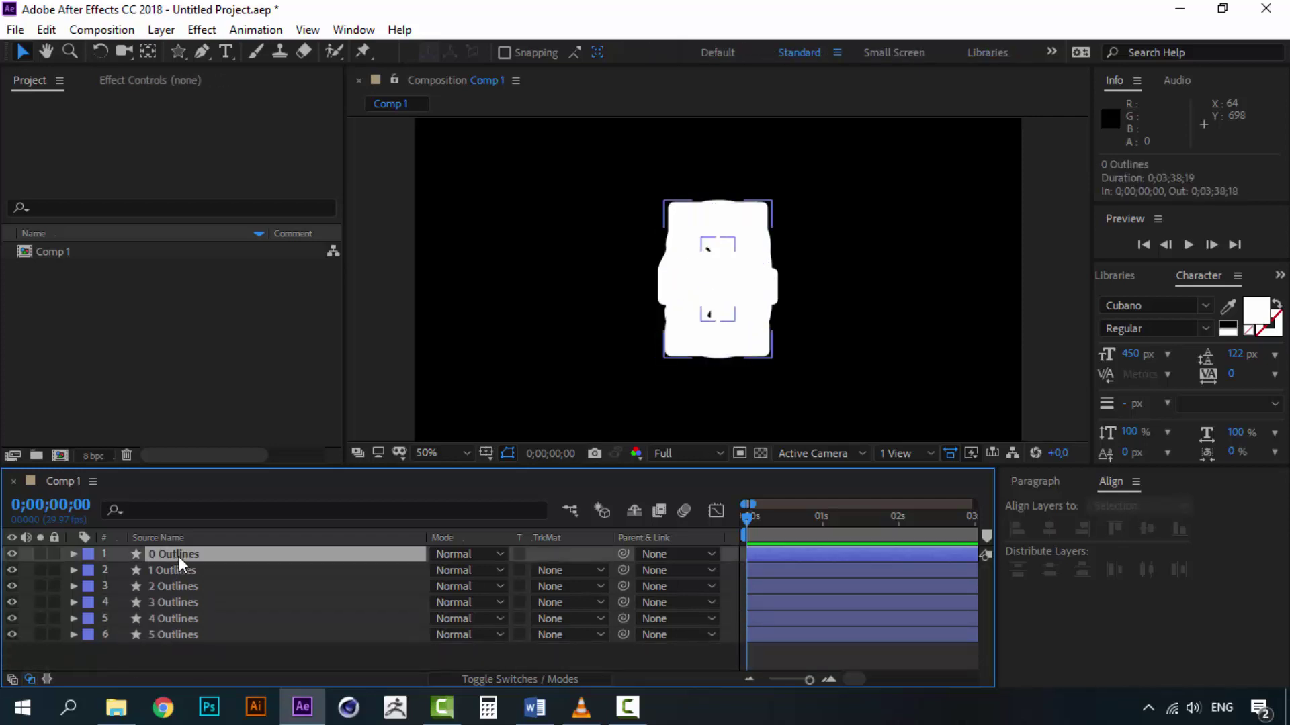
left_click(172, 632, "shift")
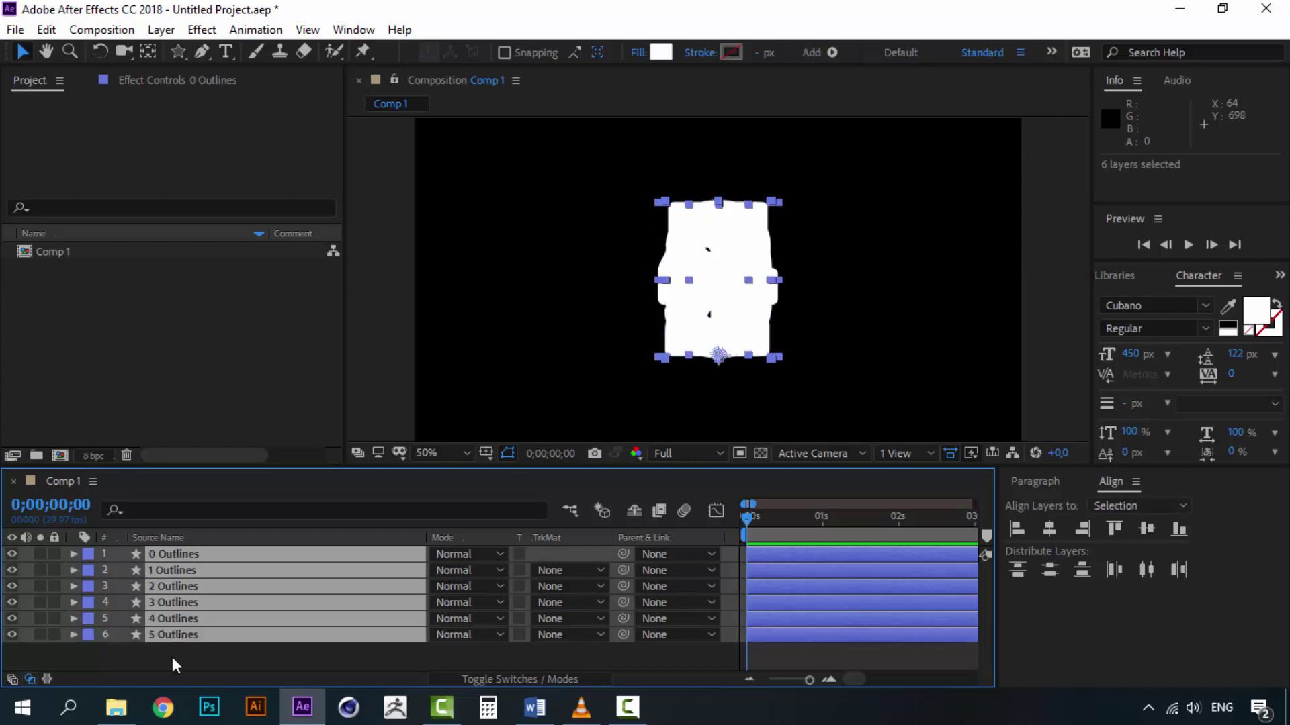
left_click(172, 657)
left_click_drag(12, 554, 8, 608)
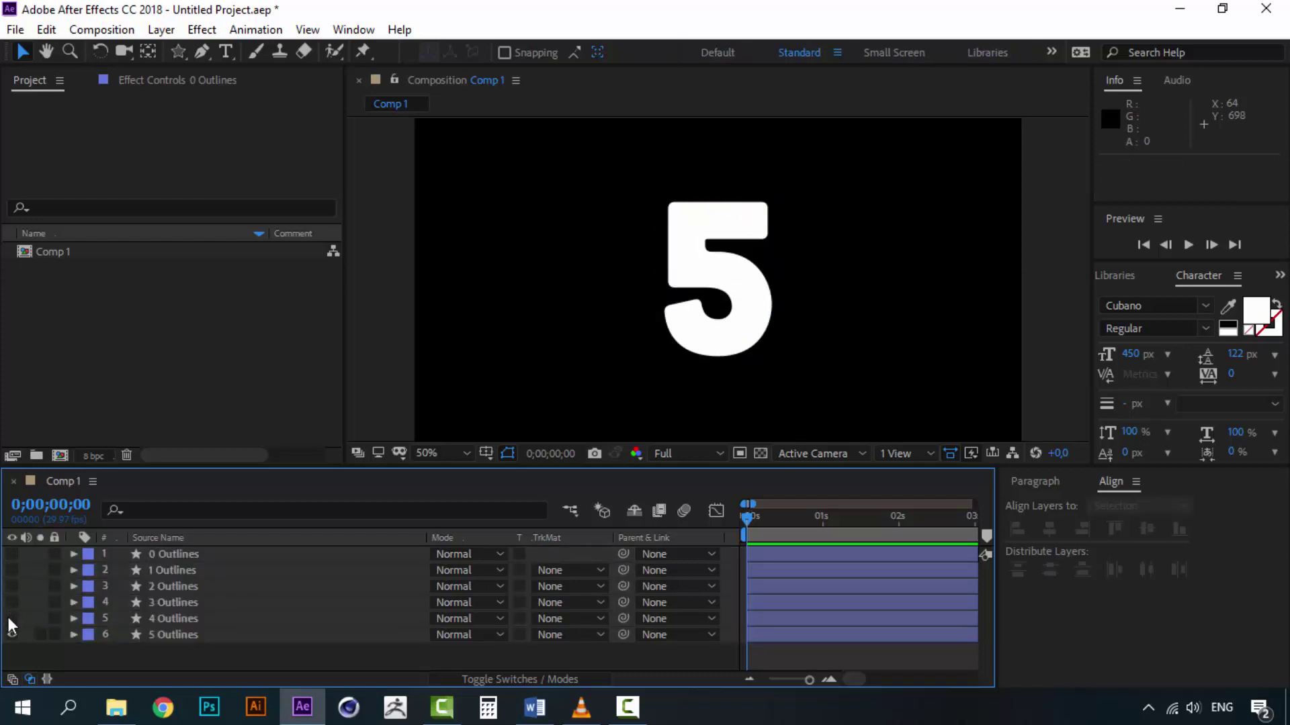
left_click(94, 634)
left_click(105, 671)
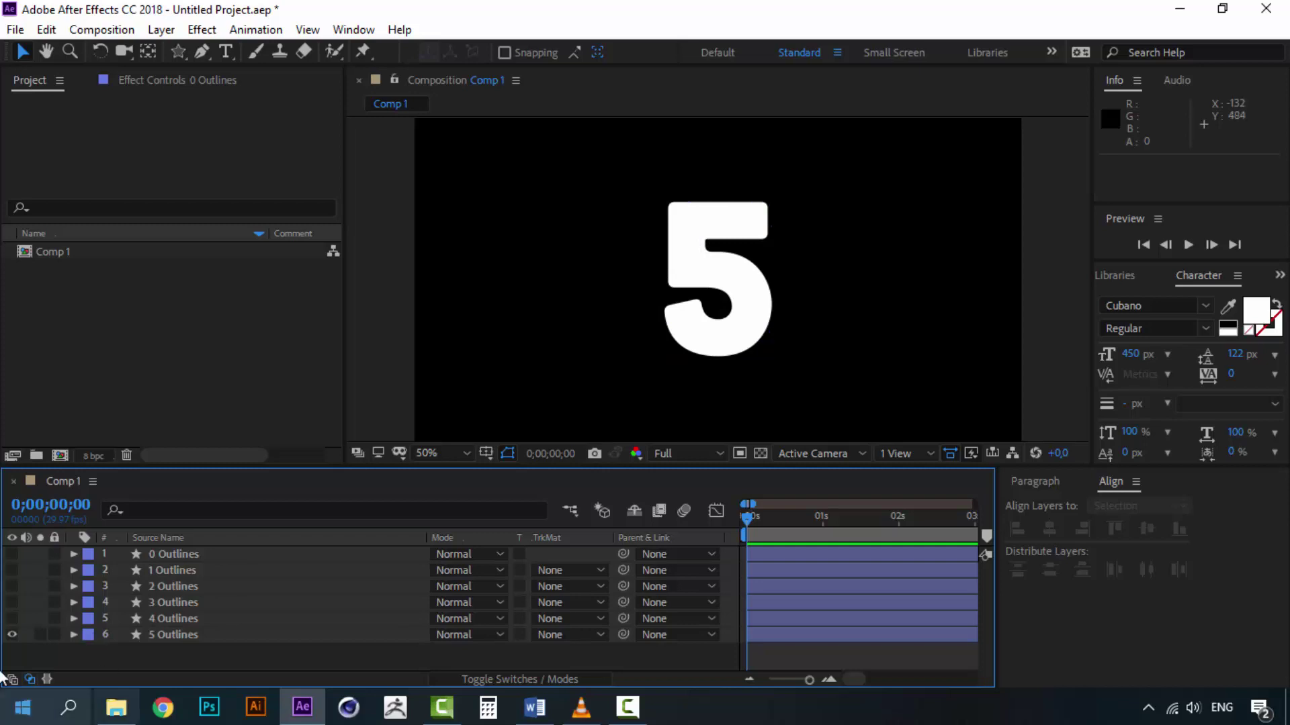
left_click(195, 634)
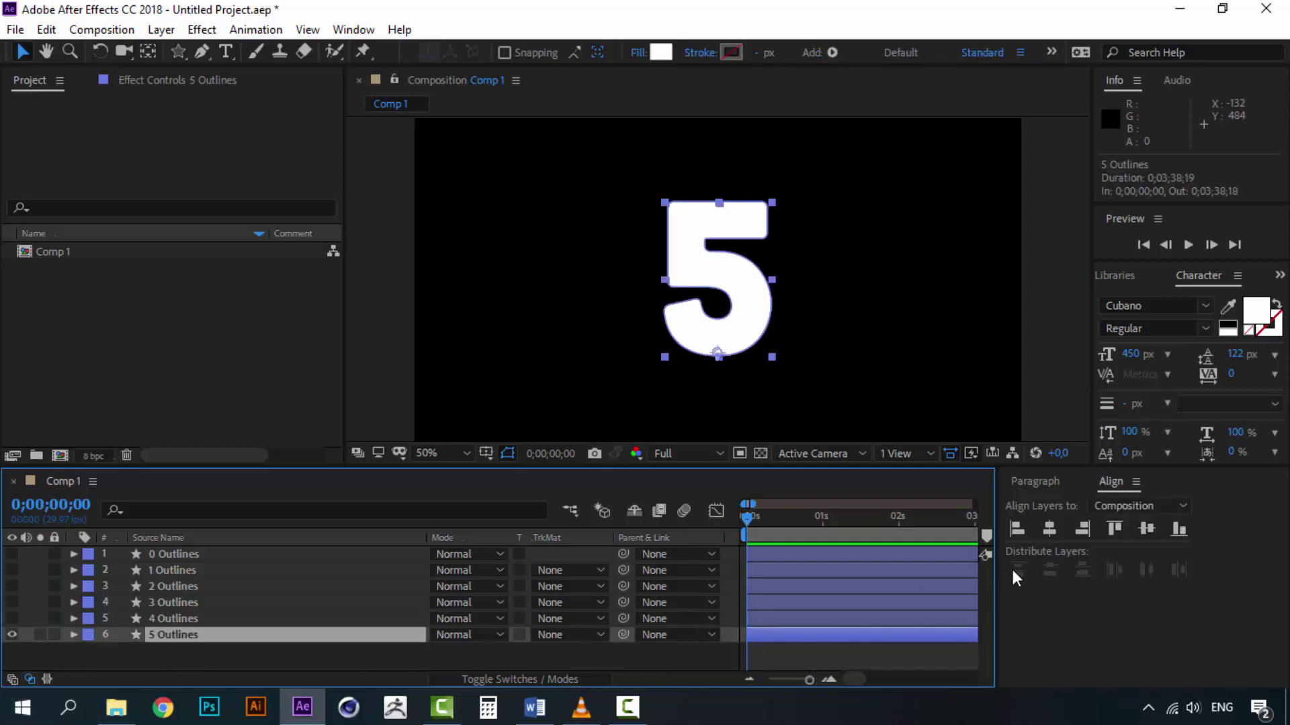
- Widen the timeline to show up to 04s, keeping the mode and track matte columns
left_click_drag(998, 552, 1104, 552)
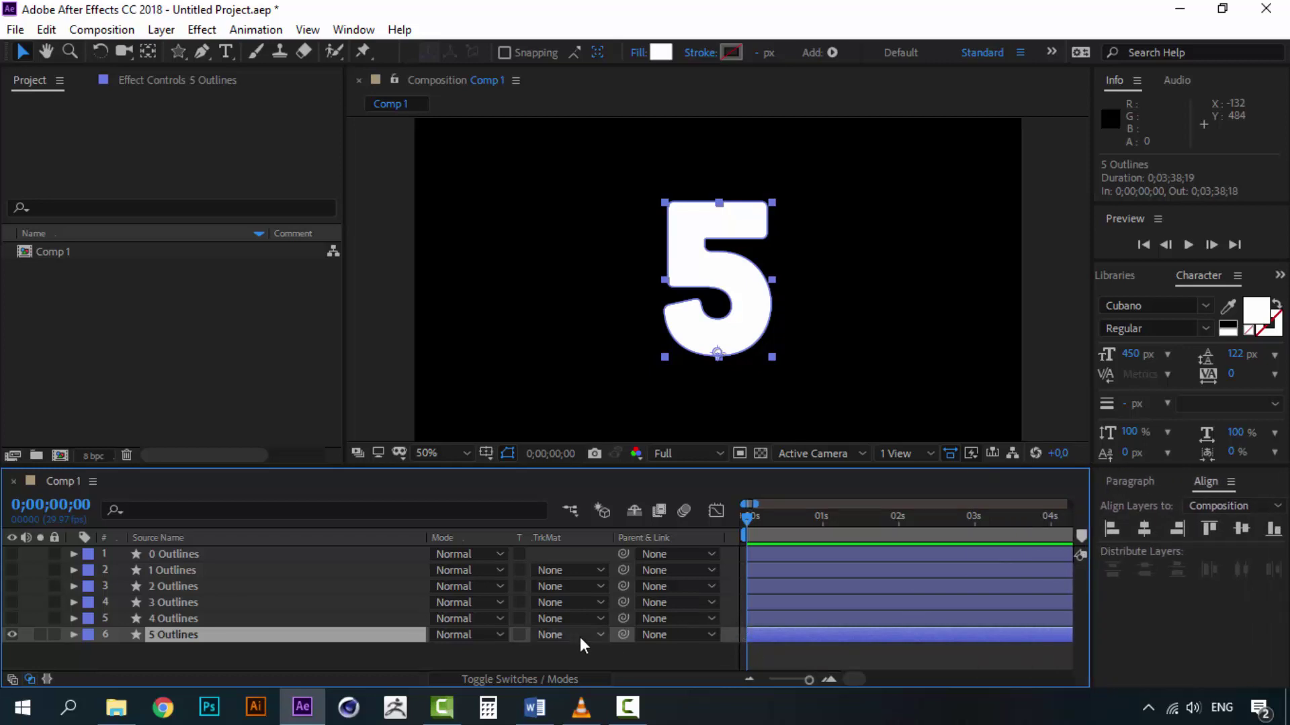
left_click(534, 683)
left_click(534, 683)
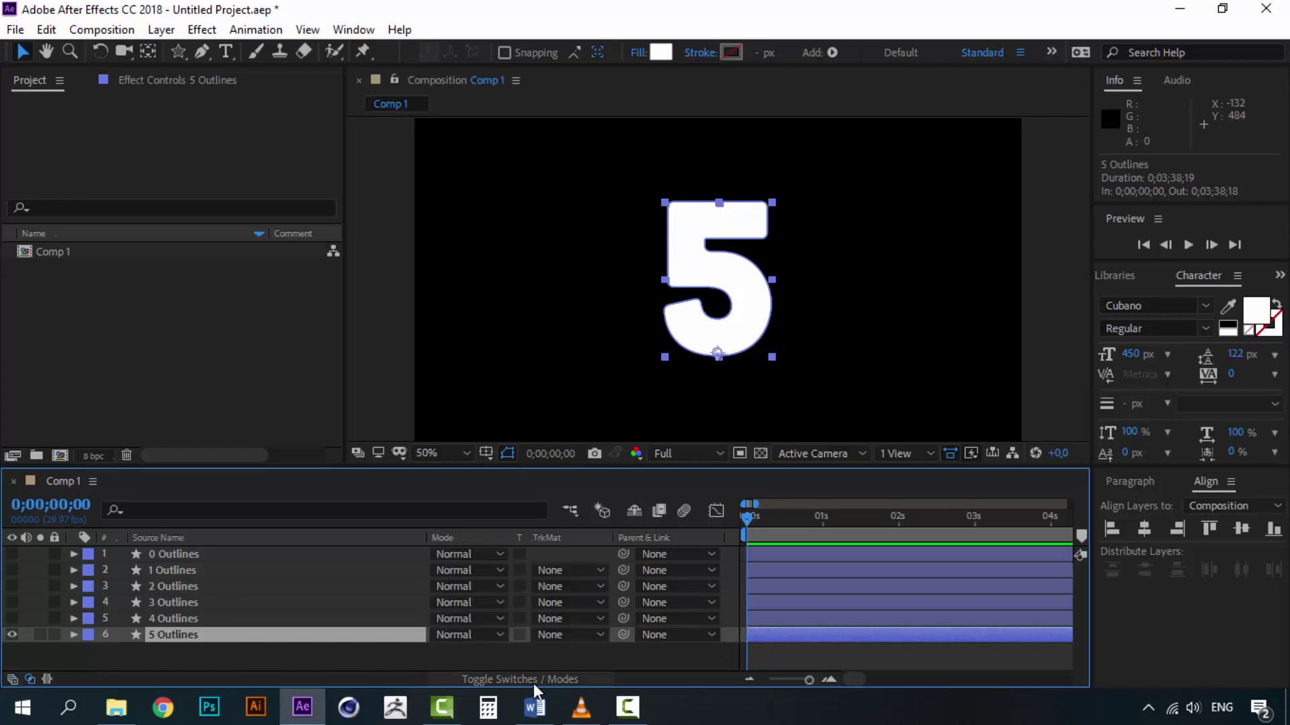
- Twirl open 5 Outlines > Contents > 5 > 5 down to its Path property
left_click(27, 678)
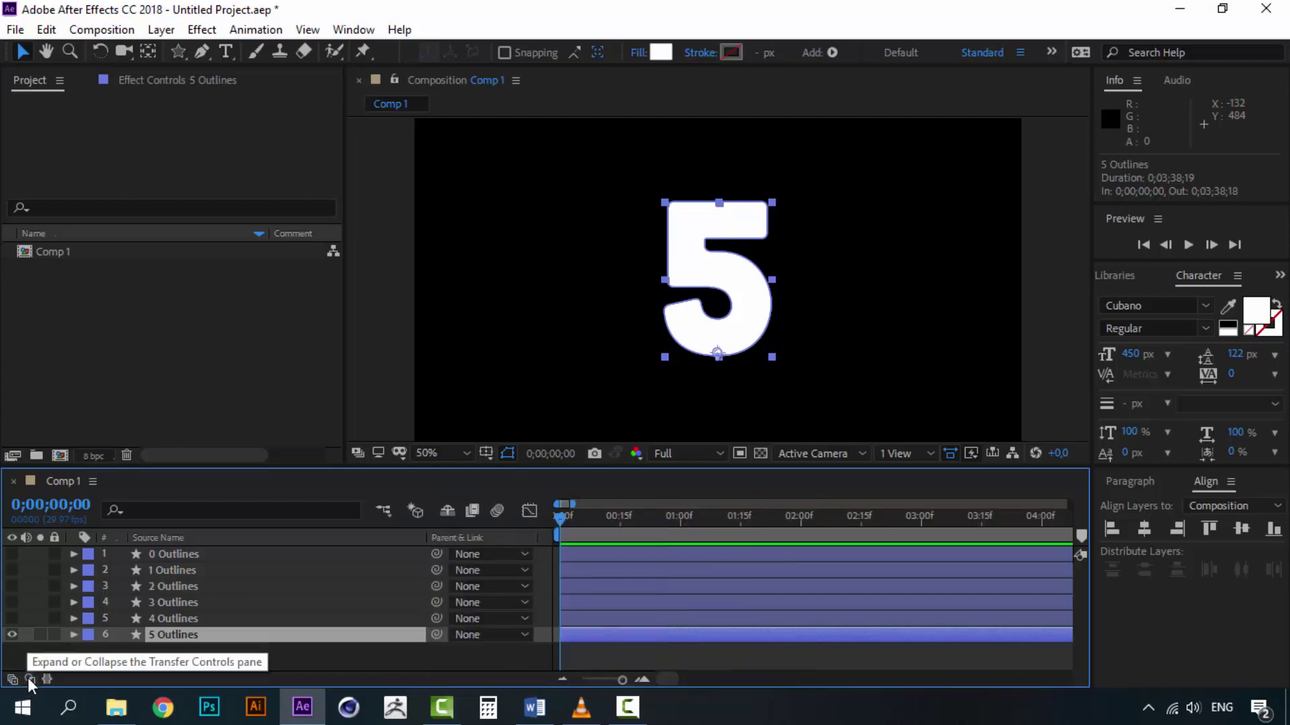
left_click(74, 635)
left_click(123, 646)
left_click(91, 646)
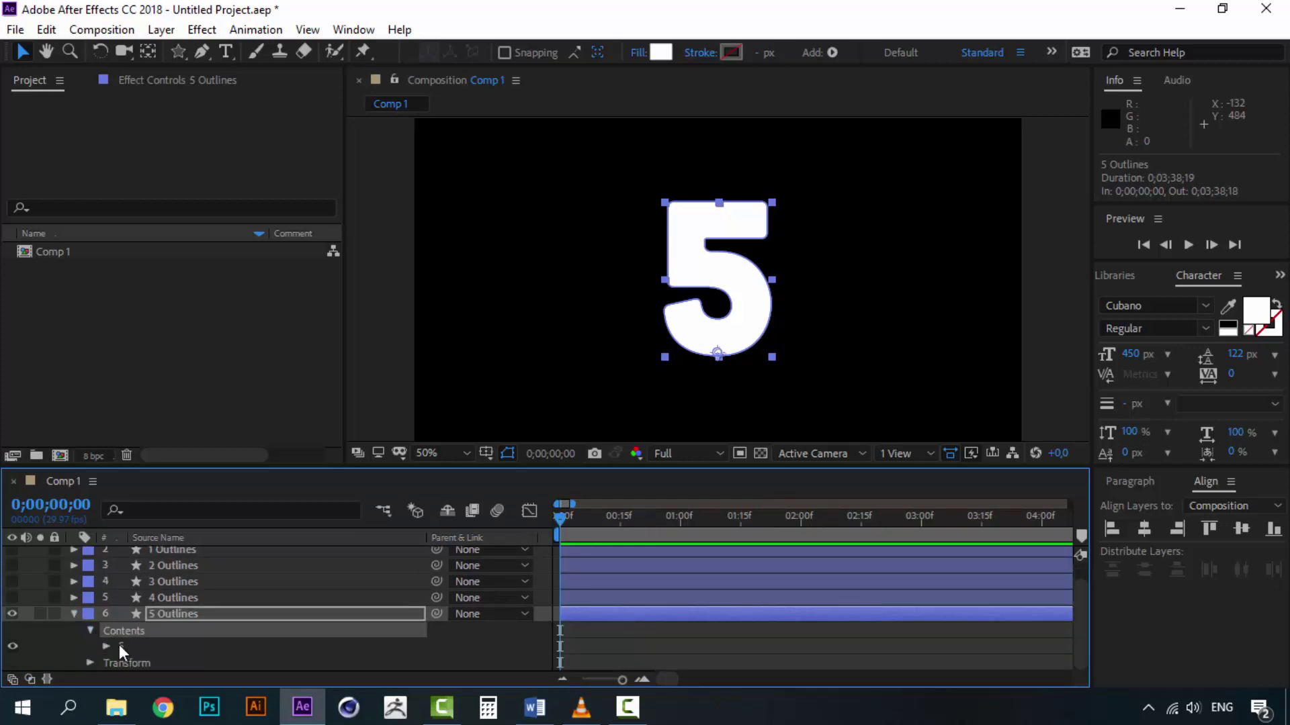
left_click(107, 646)
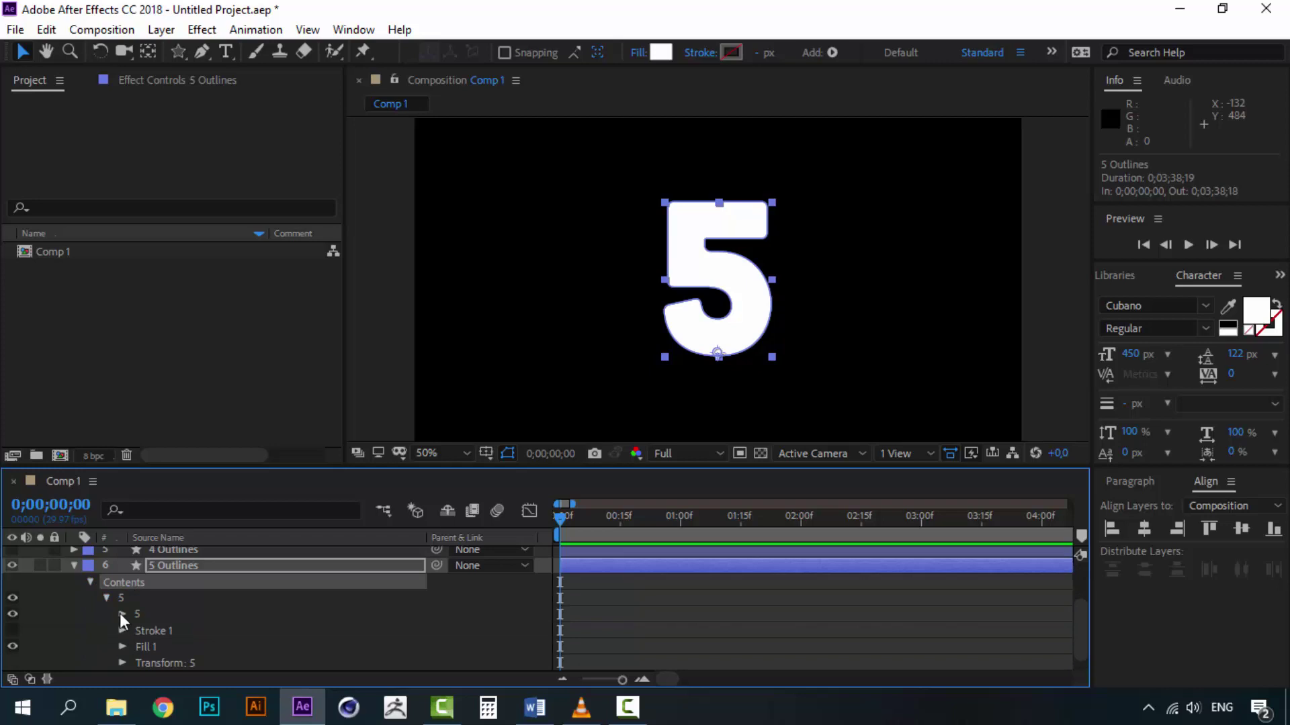
left_click(122, 614)
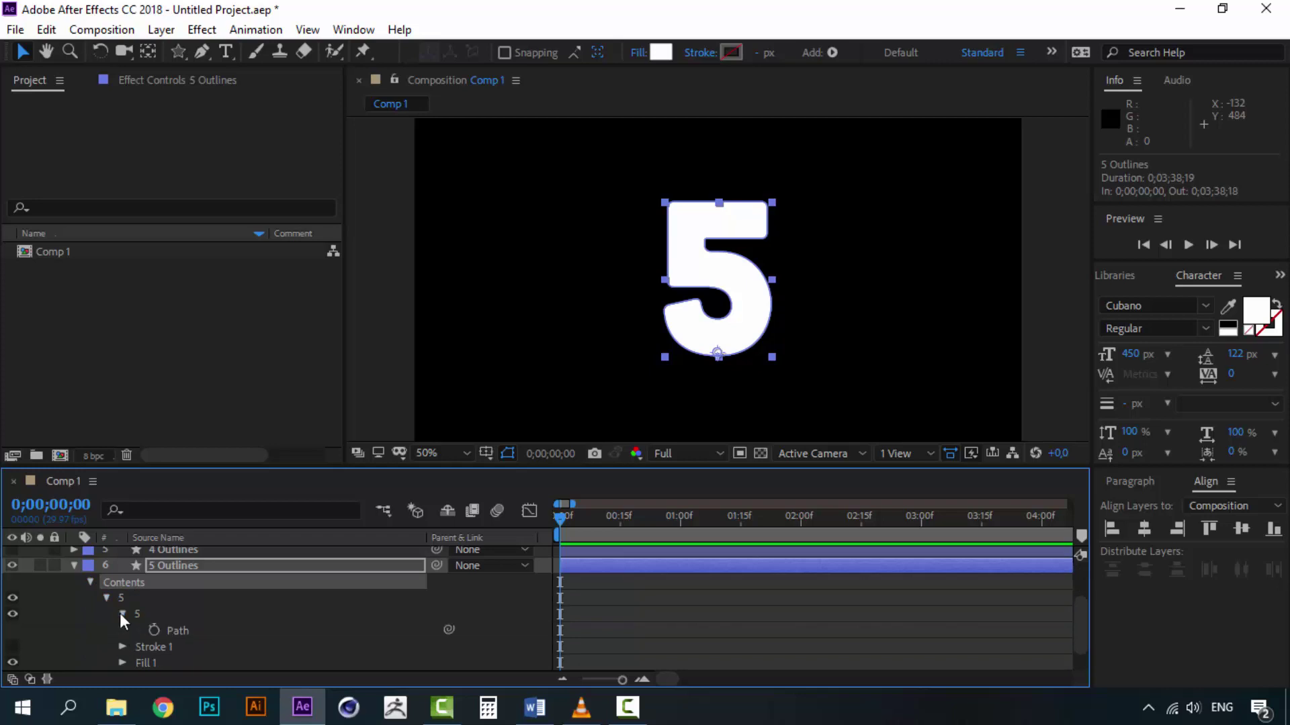
left_click(177, 630)
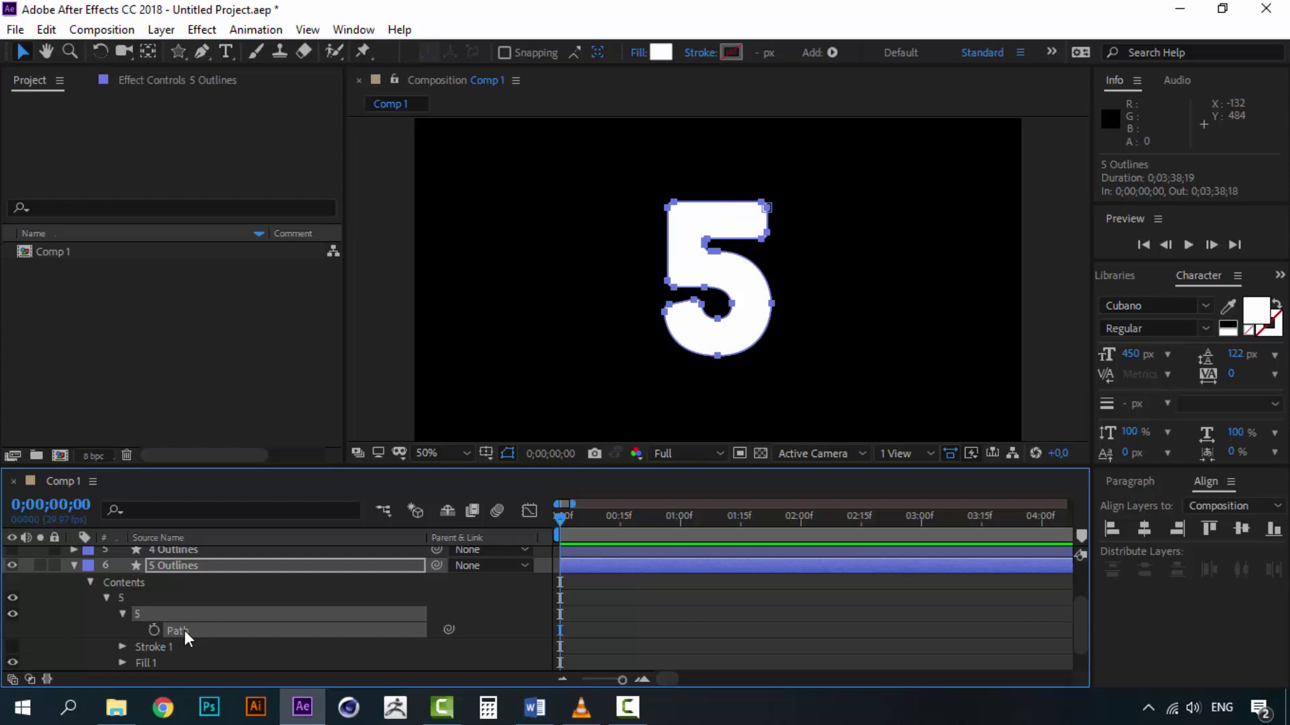
- Zoom the time navigator to 8s and set the first Path keyframe at 0s
left_click(562, 680)
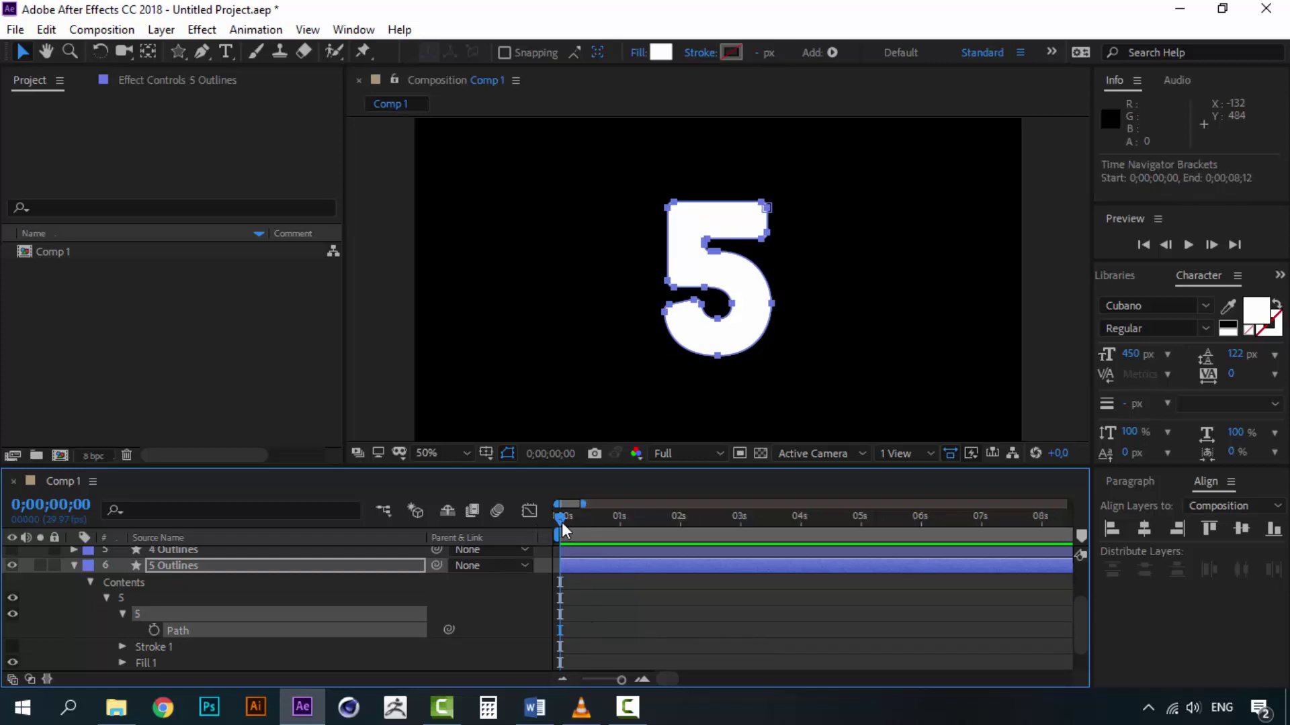
mouse_move(562, 522)
left_mouse_down()
mouse_move(550, 521)
mouse_move(855, 525)
mouse_move(547, 514)
left_mouse_up()
mouse_move(557, 520)
left_mouse_down()
mouse_move(992, 522)
mouse_move(540, 521)
left_mouse_up()
left_click(155, 631)
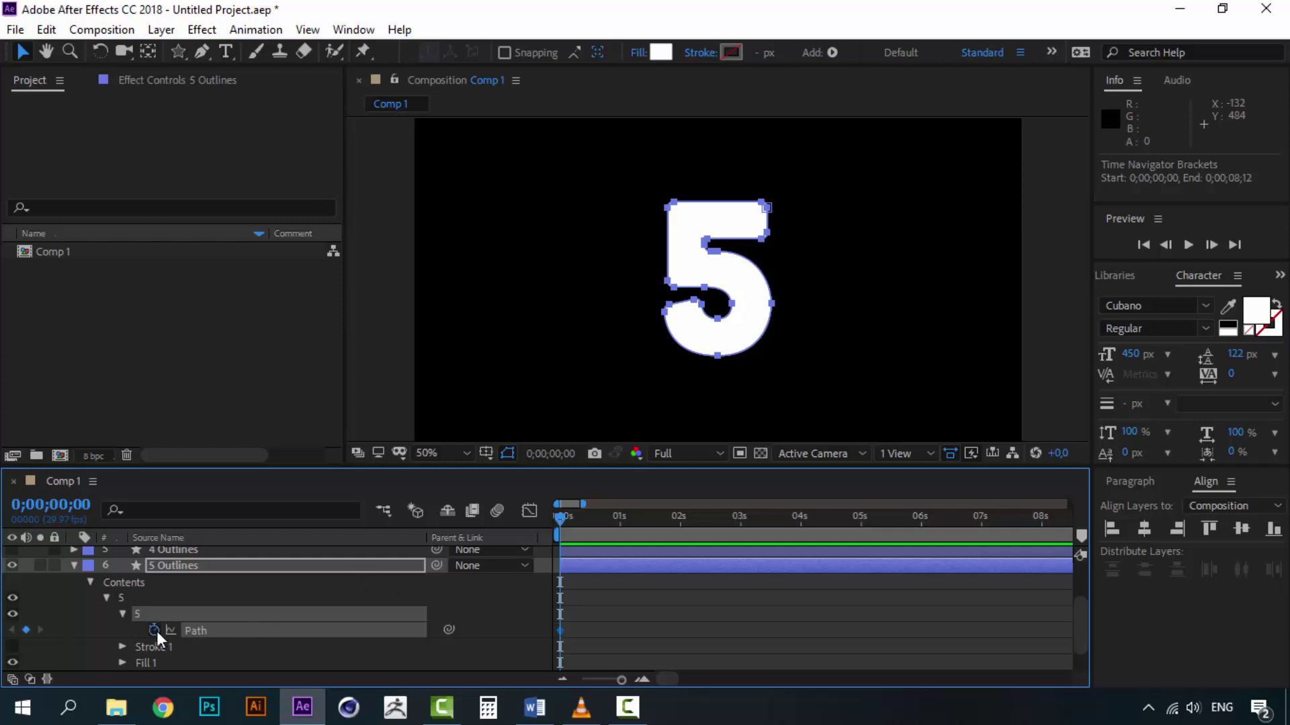
- Drag the 5's Path keyframe from 0s to the 1-second mark
left_click(619, 519)
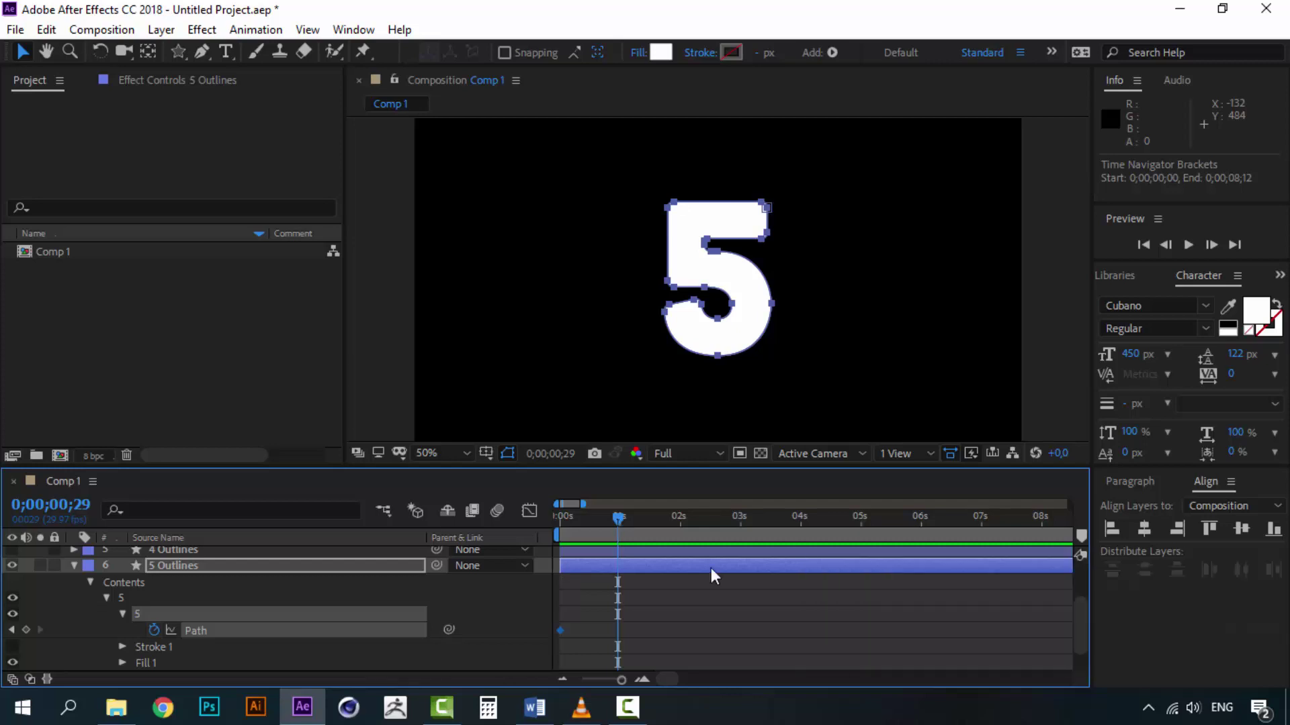
mouse_move(612, 518)
left_mouse_down()
mouse_move(588, 518)
mouse_move(615, 519)
left_mouse_up()
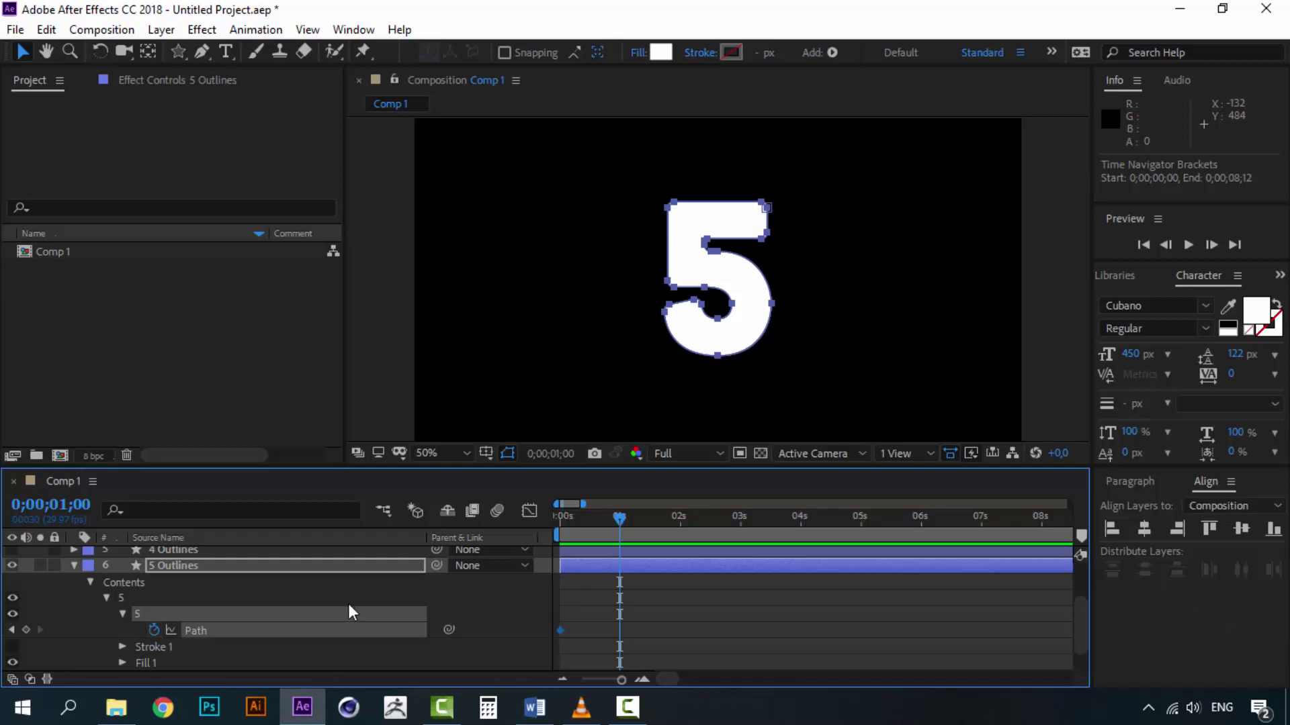
left_click_drag(559, 634, 620, 633)
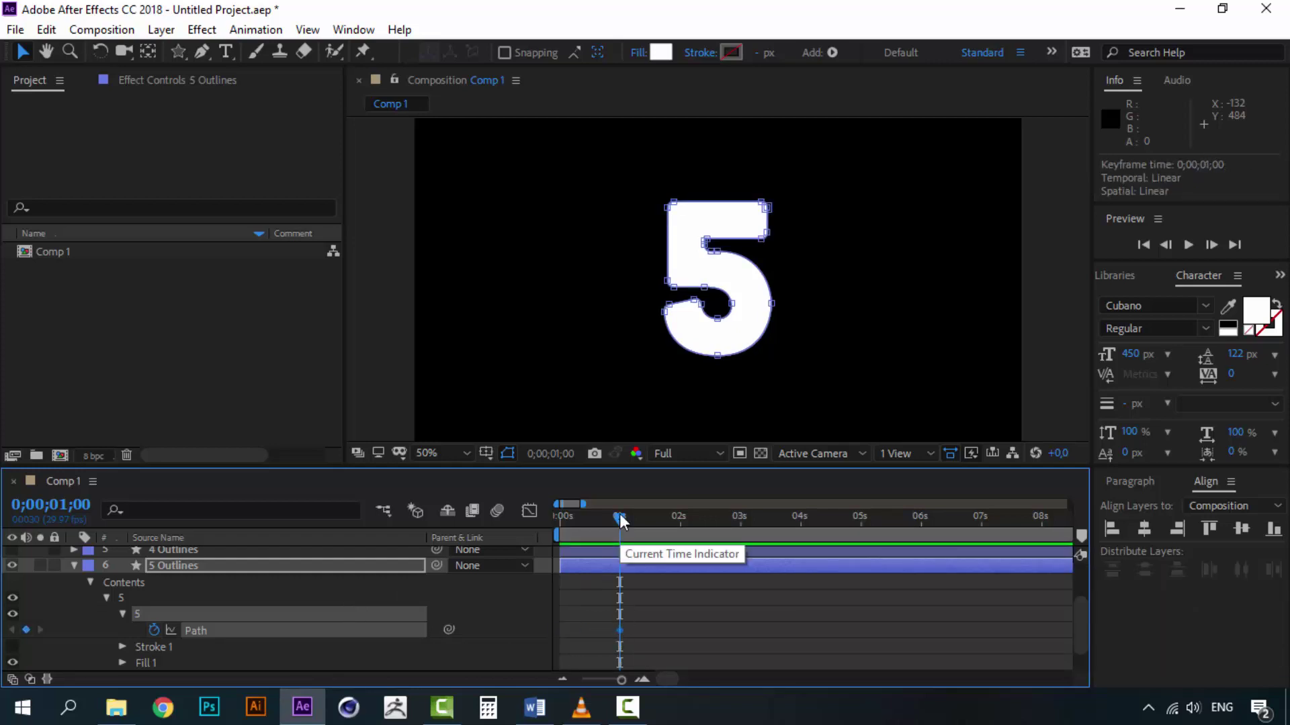
- Preview the animation from the start, then return the current time to 1 second
left_click_drag(619, 519, 534, 515)
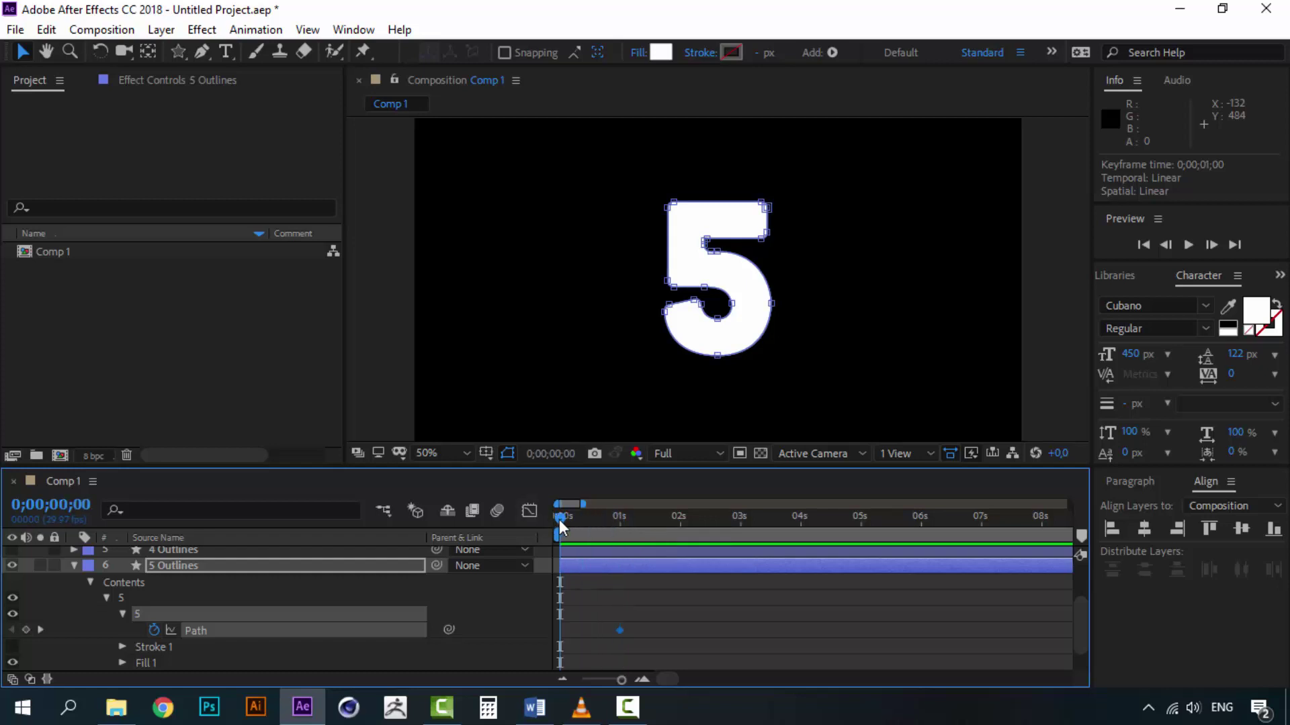
key("space")
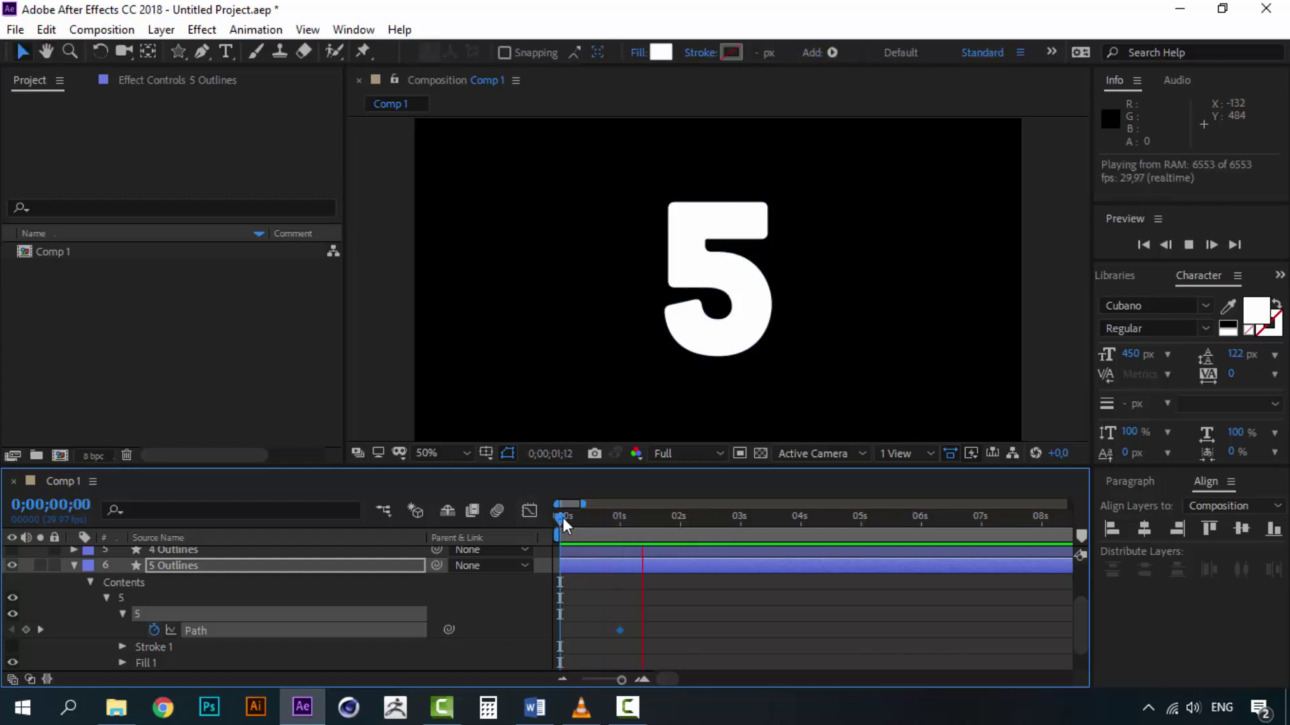
left_click(617, 523)
left_click_drag(619, 524, 680, 514)
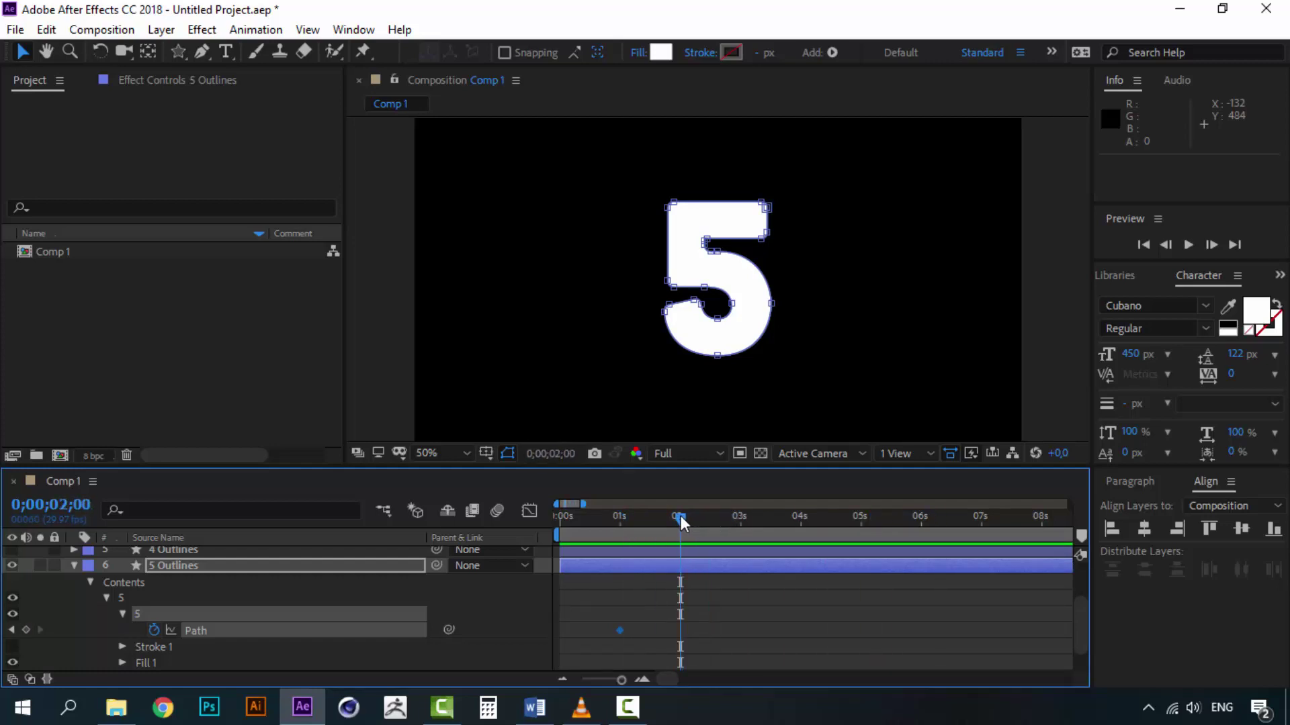
- Twirl open 4 Outlines > Contents > 4 > 4 down to its Path
left_click(74, 549)
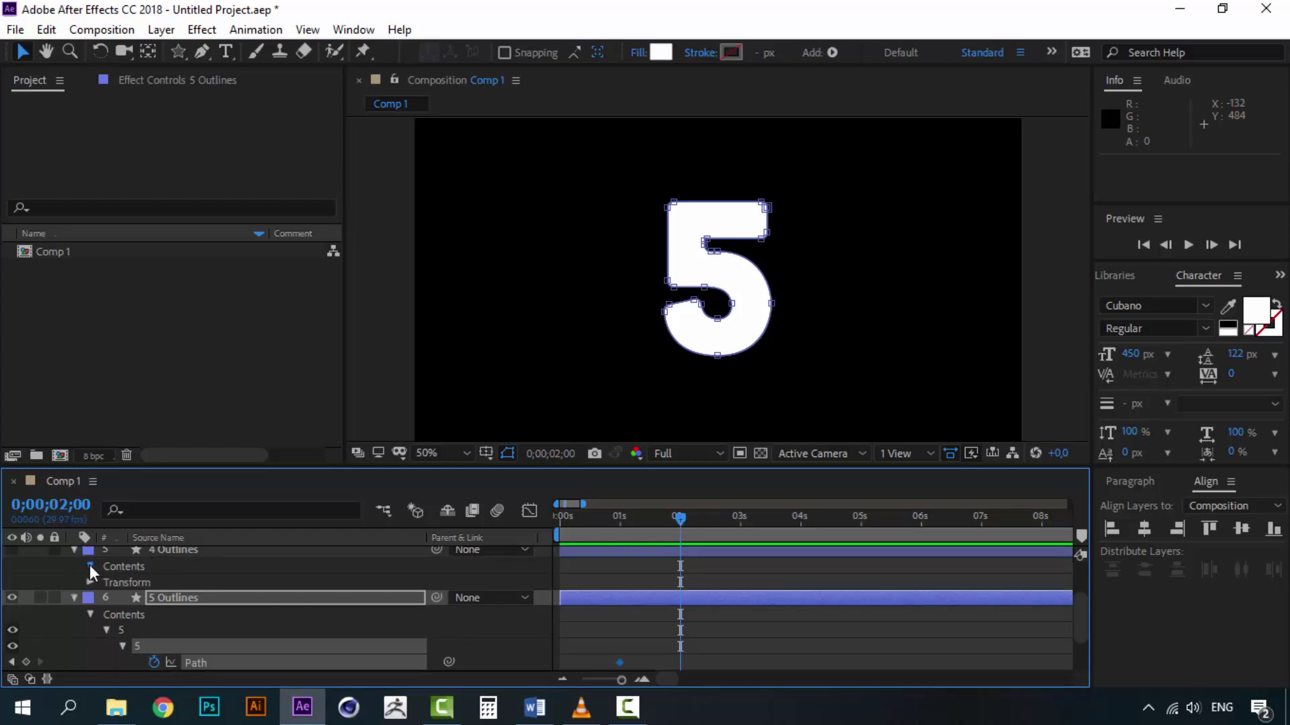
left_click(90, 566)
left_click(106, 581)
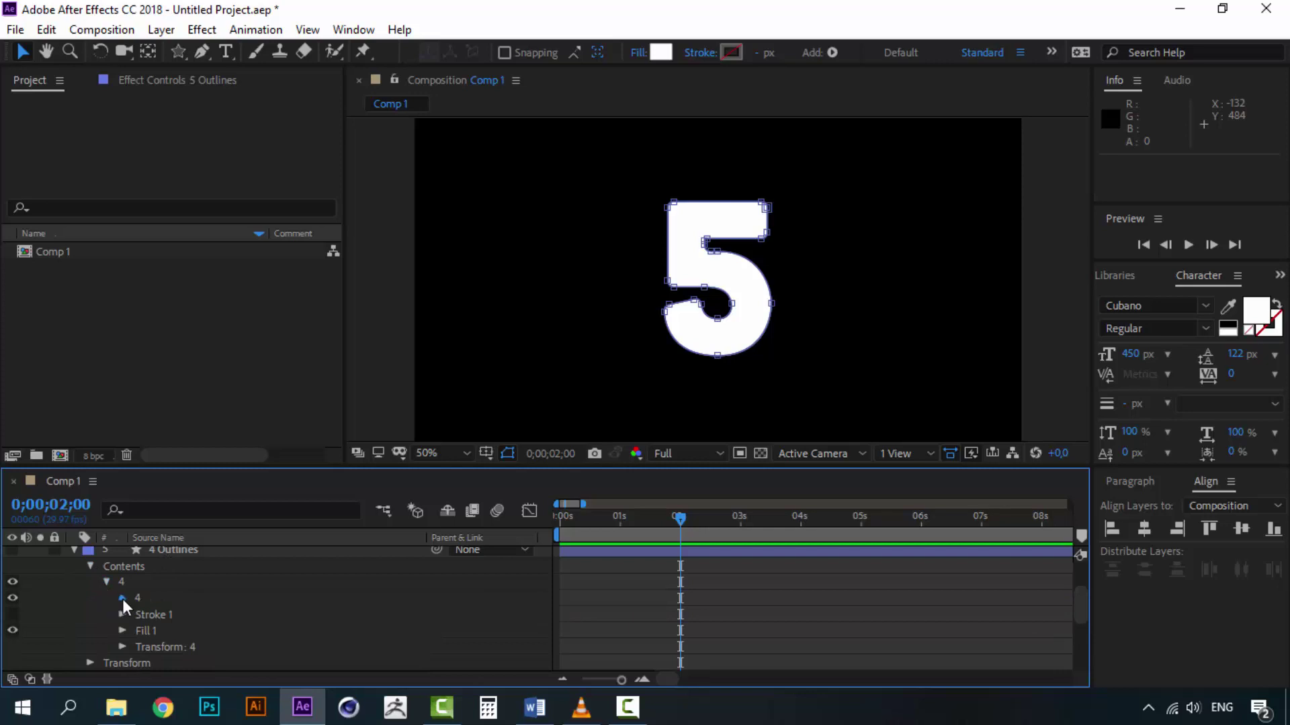
left_click(122, 598)
left_click(185, 616)
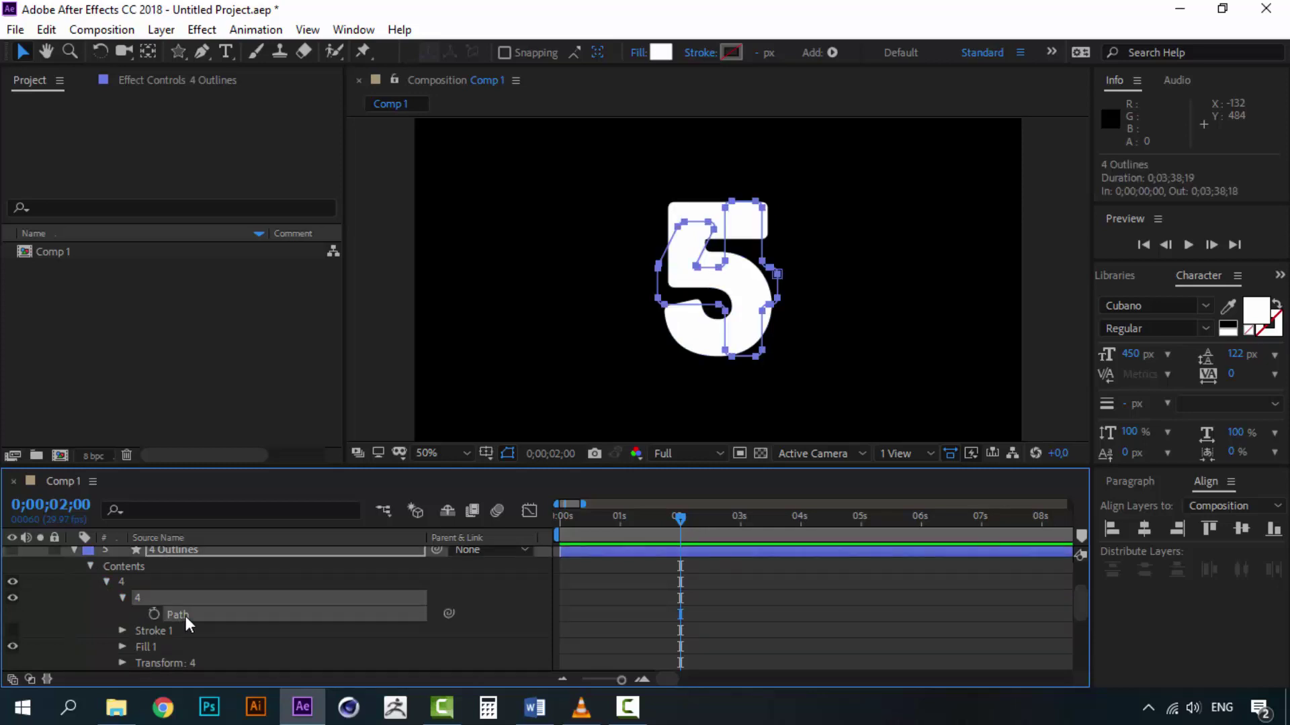
- Paste the 4's shape onto 5 Outlines' Path as a keyframe at 0;00;02;00
scroll(185, 615, "down", 2)
scroll(185, 615, "up", 2)
scroll(172, 615, "down", 5)
left_click(202, 614)
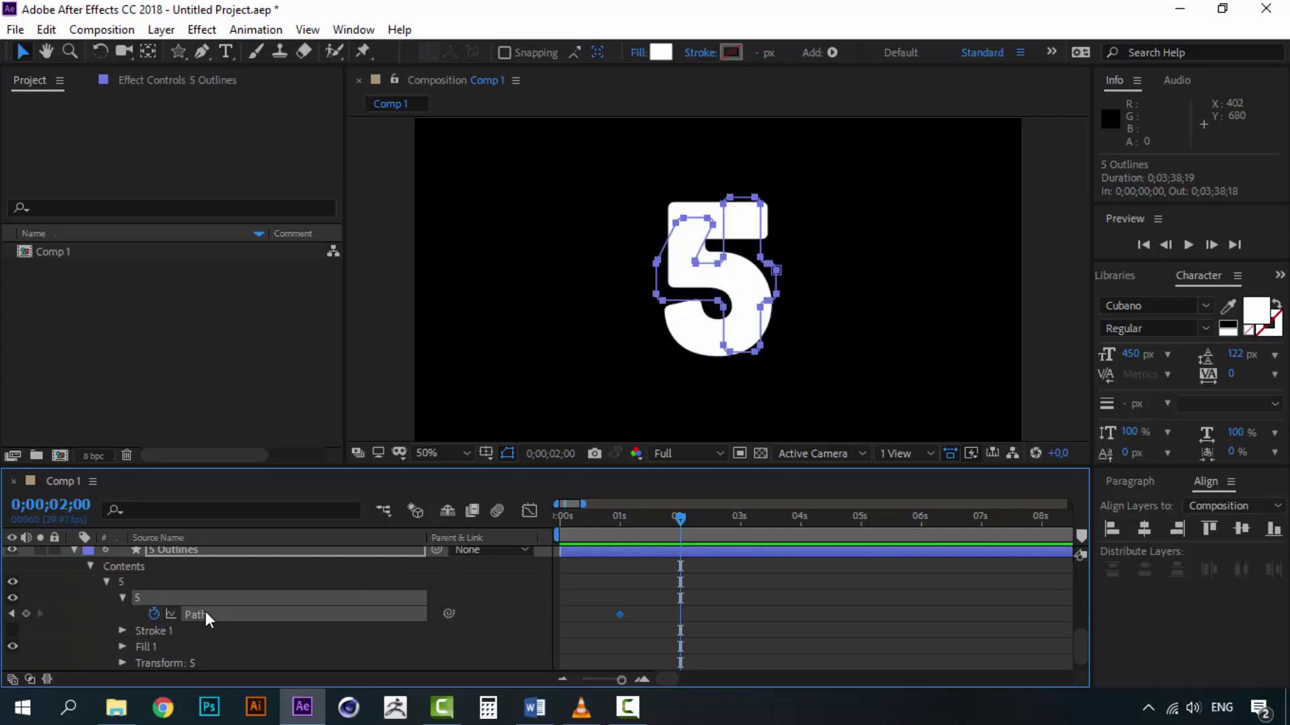
key("ctrl+v")
scroll(204, 611, "up", 5)
scroll(204, 612, "up", 3)
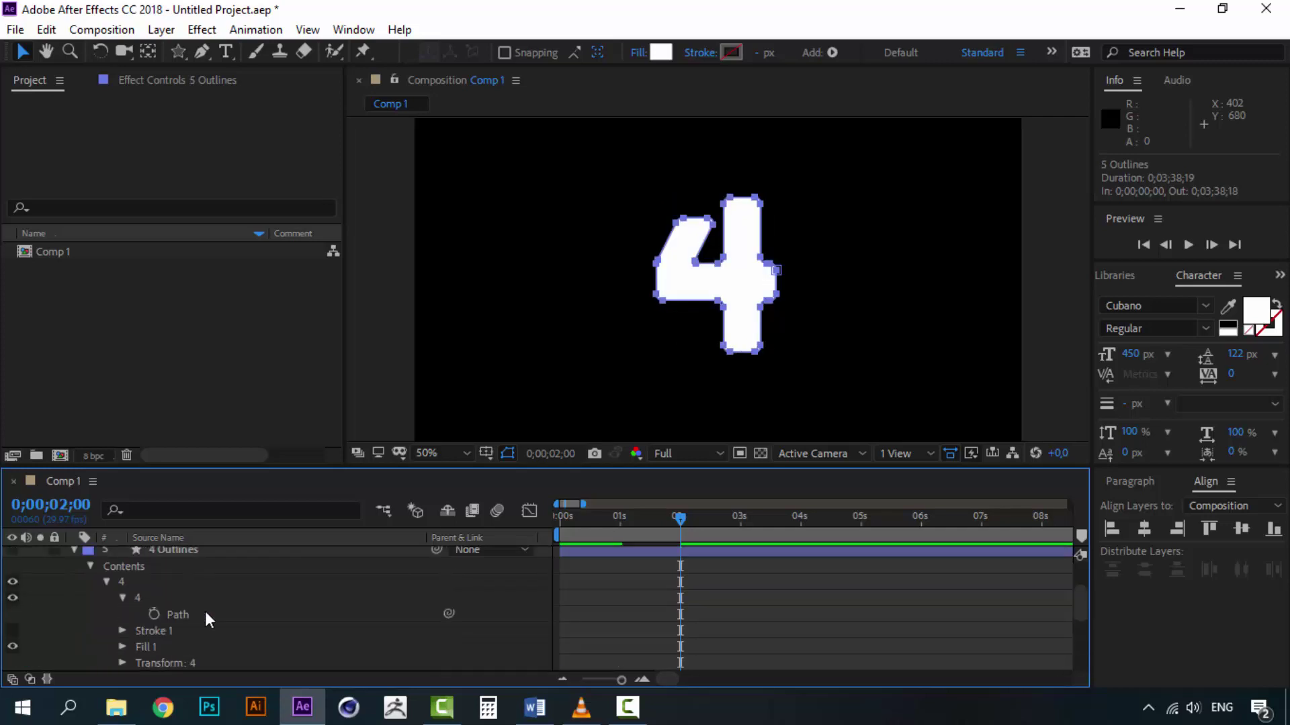
left_click(168, 551)
left_click(172, 584)
scroll(655, 626, "down", 5)
left_click(618, 517)
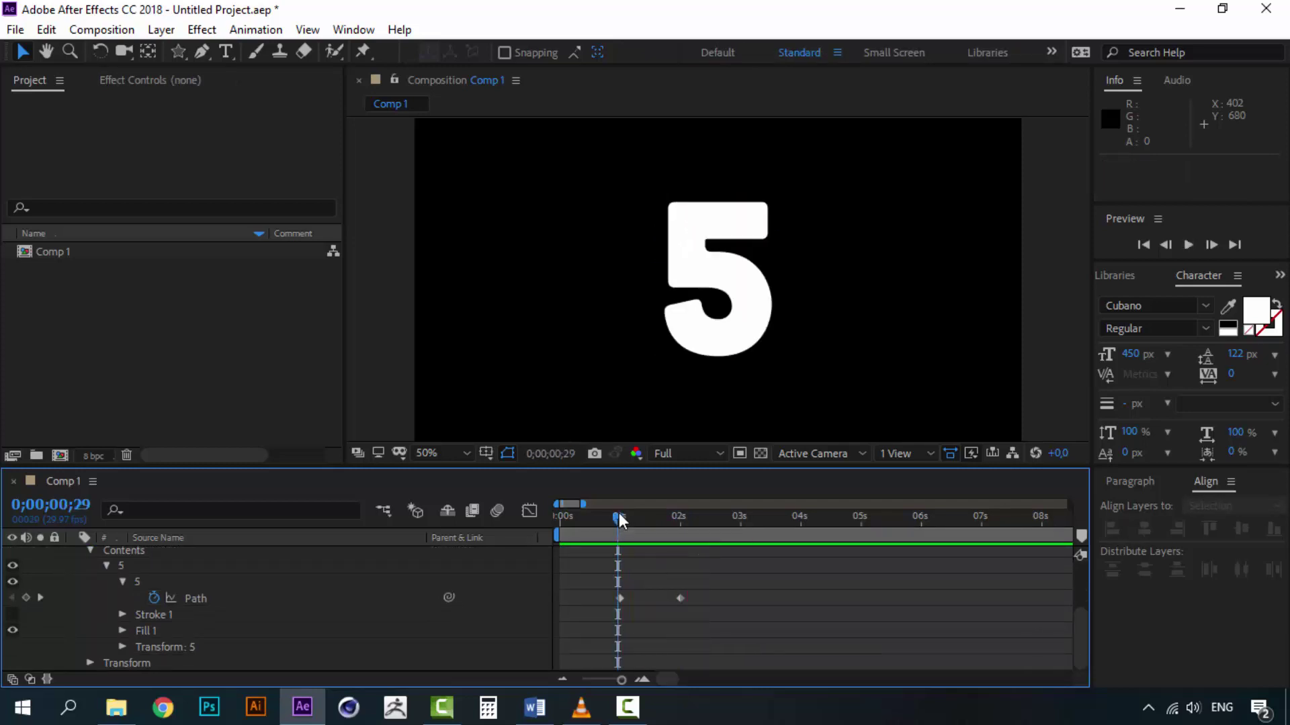
left_click_drag(618, 514, 679, 513)
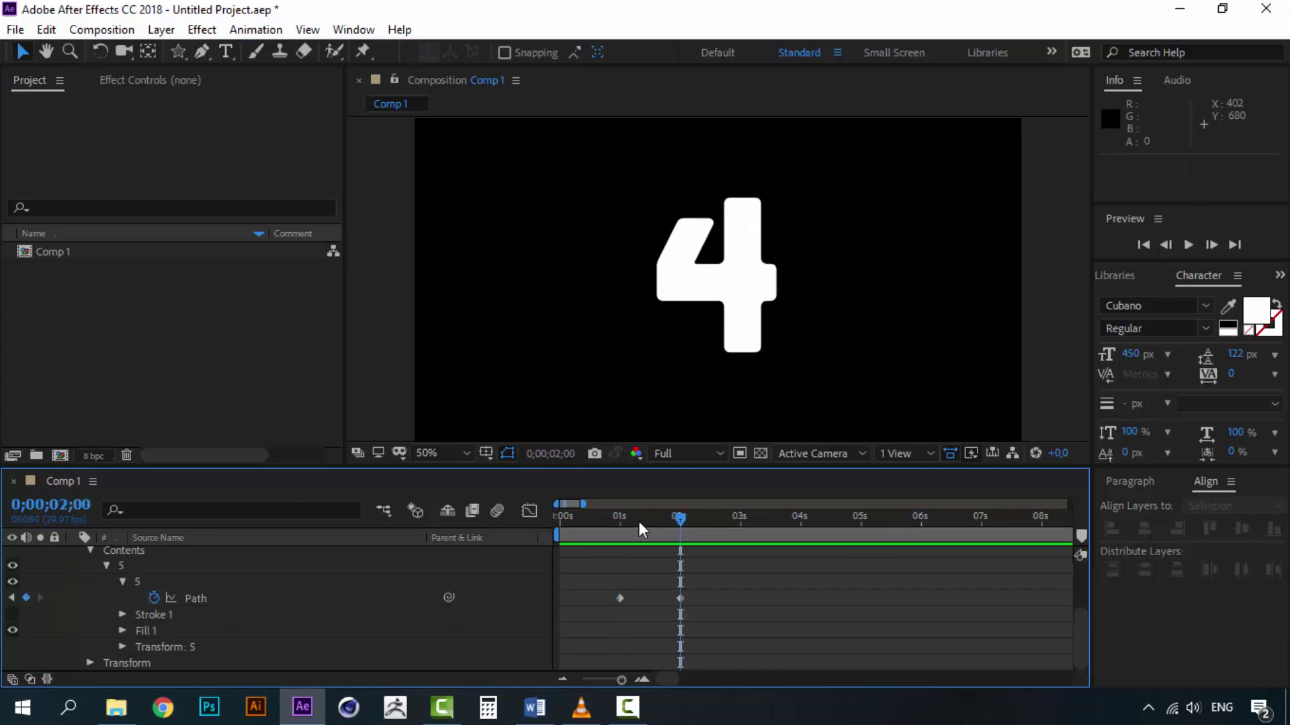
left_click(620, 518)
key("space")
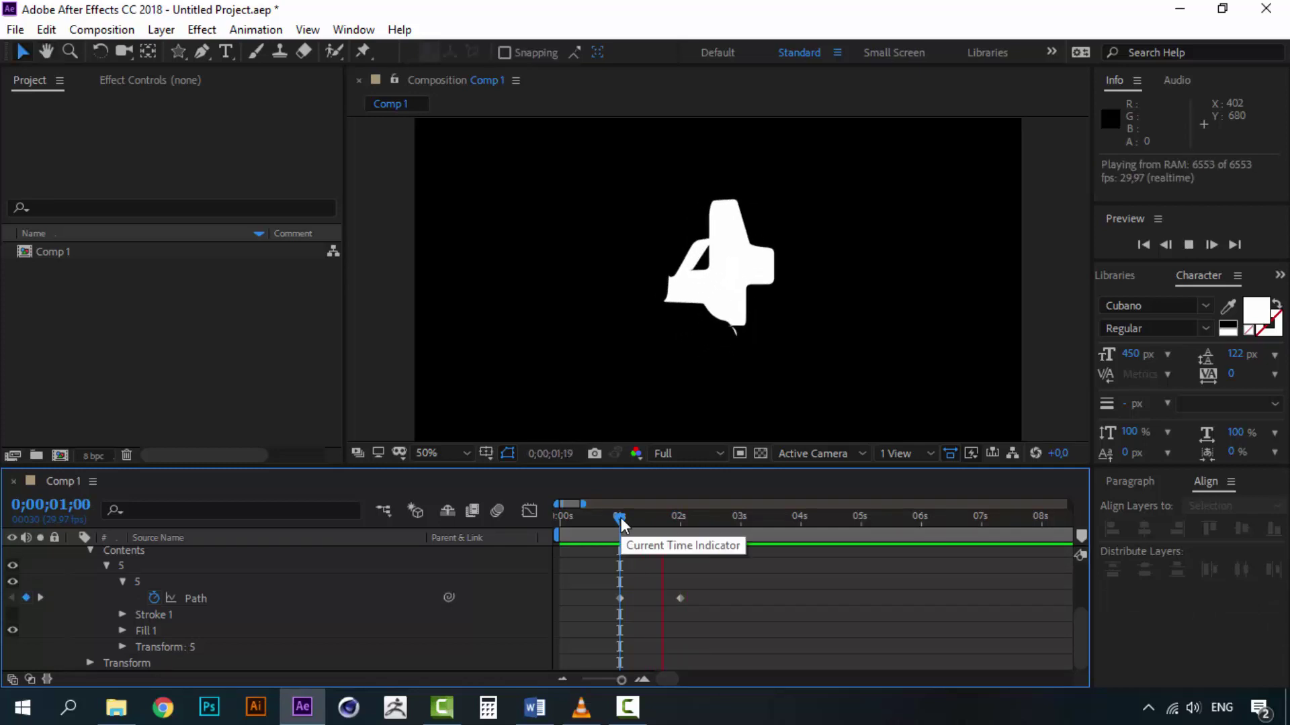
key("space")
key("space")
key("space")
key("space")
left_click_drag(621, 520, 654, 520)
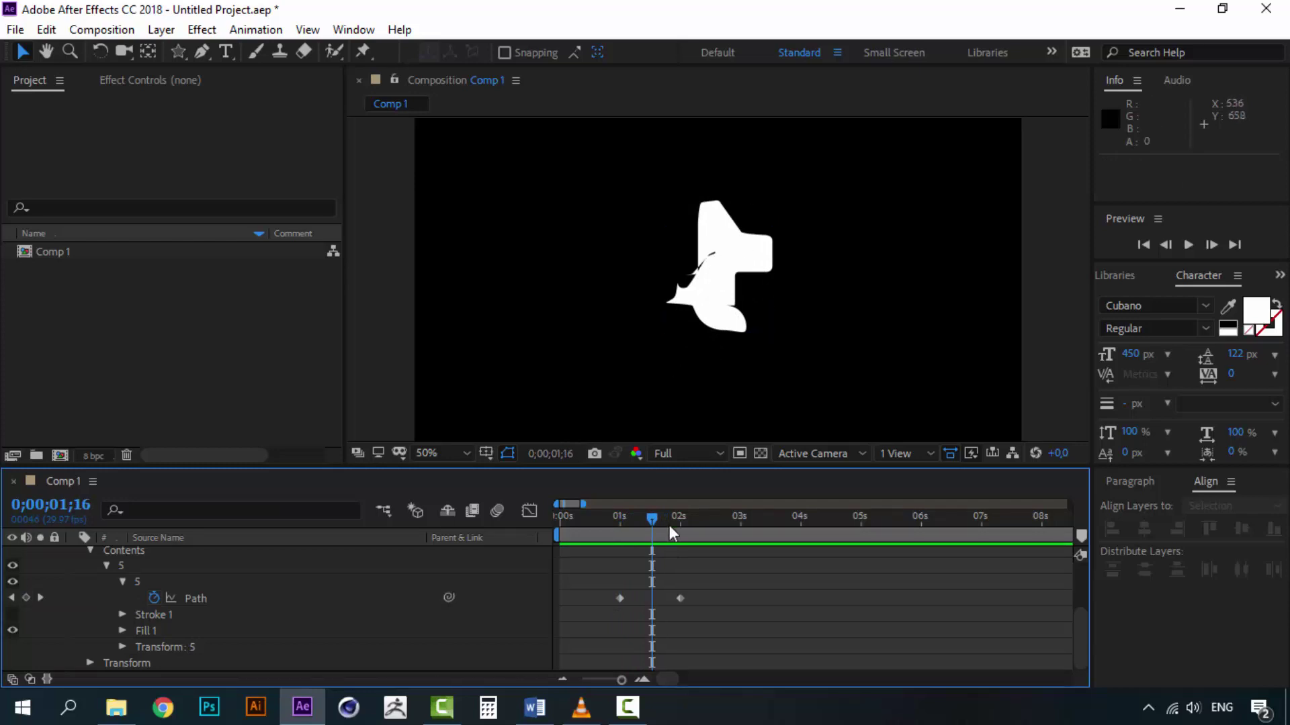
mouse_move(655, 517)
left_mouse_down()
mouse_move(672, 517)
mouse_move(623, 518)
mouse_move(672, 519)
left_mouse_up()
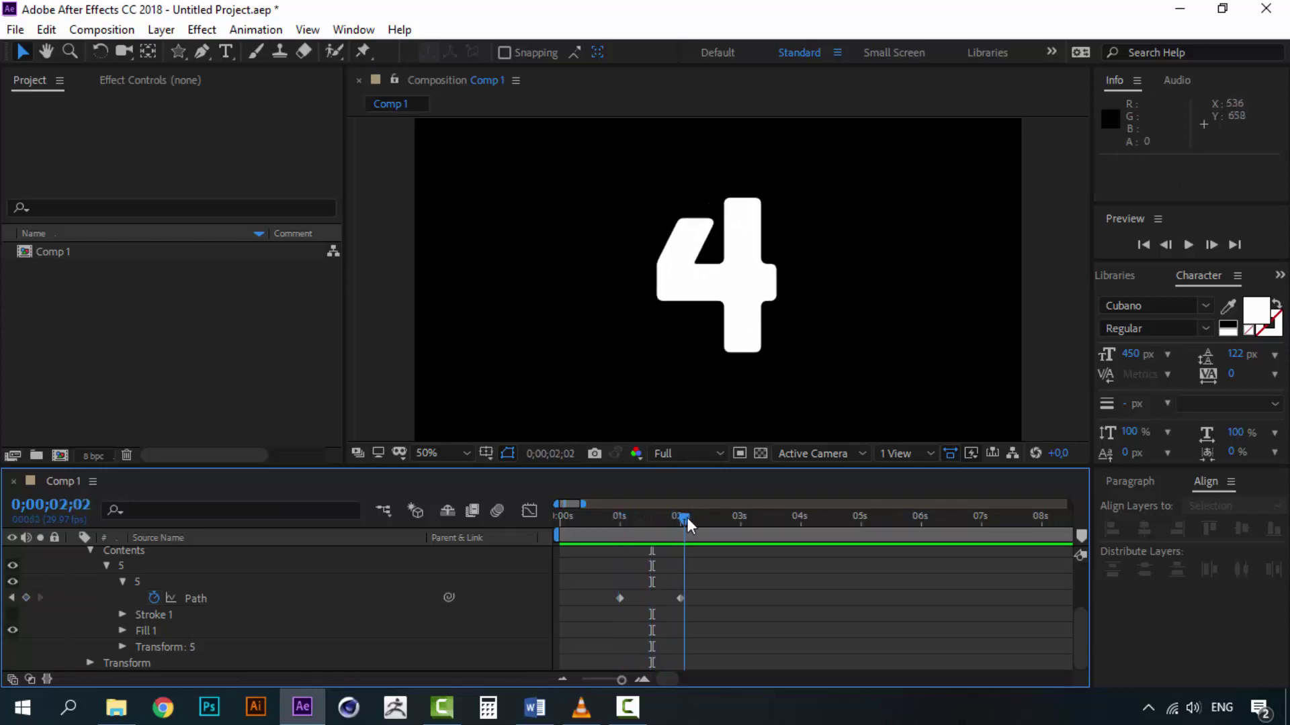
mouse_move(687, 517)
left_mouse_down()
mouse_move(622, 515)
mouse_move(683, 519)
left_mouse_up()
key("space")
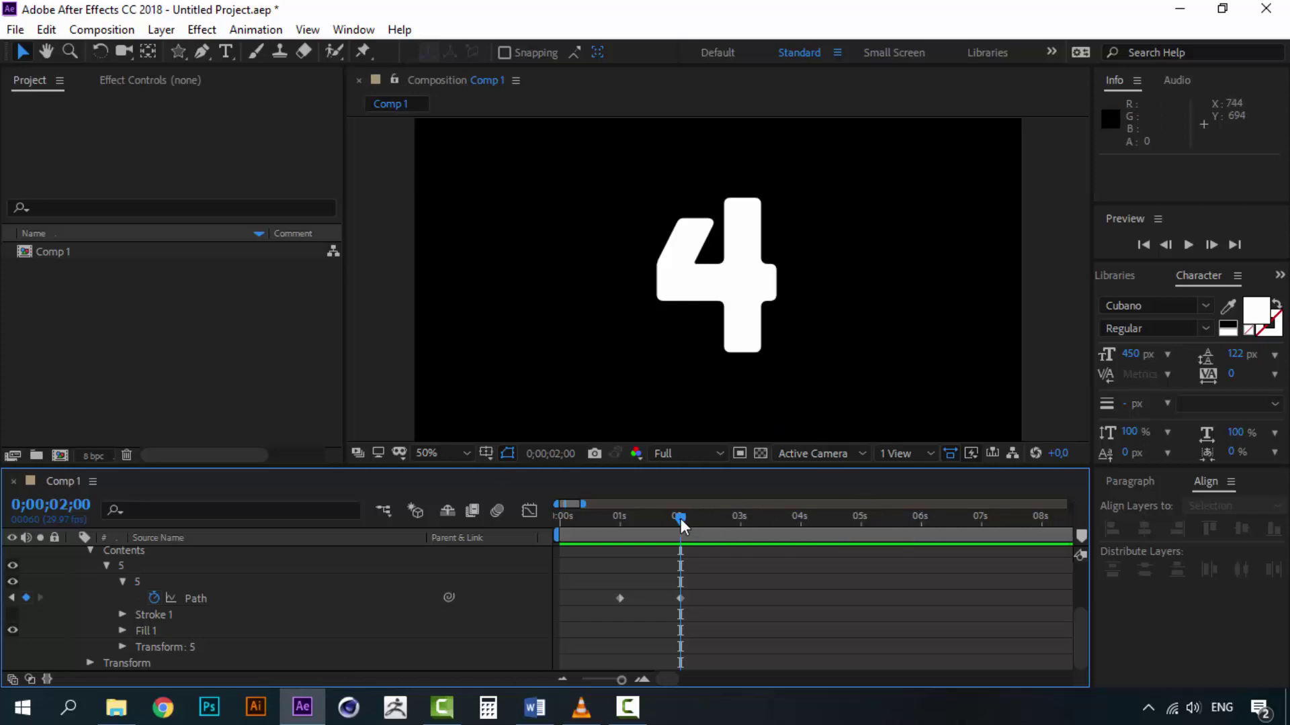
left_click_drag(654, 518, 740, 522)
- Twirl open 3 Outlines > Contents > 3 > 3 down to its Path
scroll(203, 600, "up", 3)
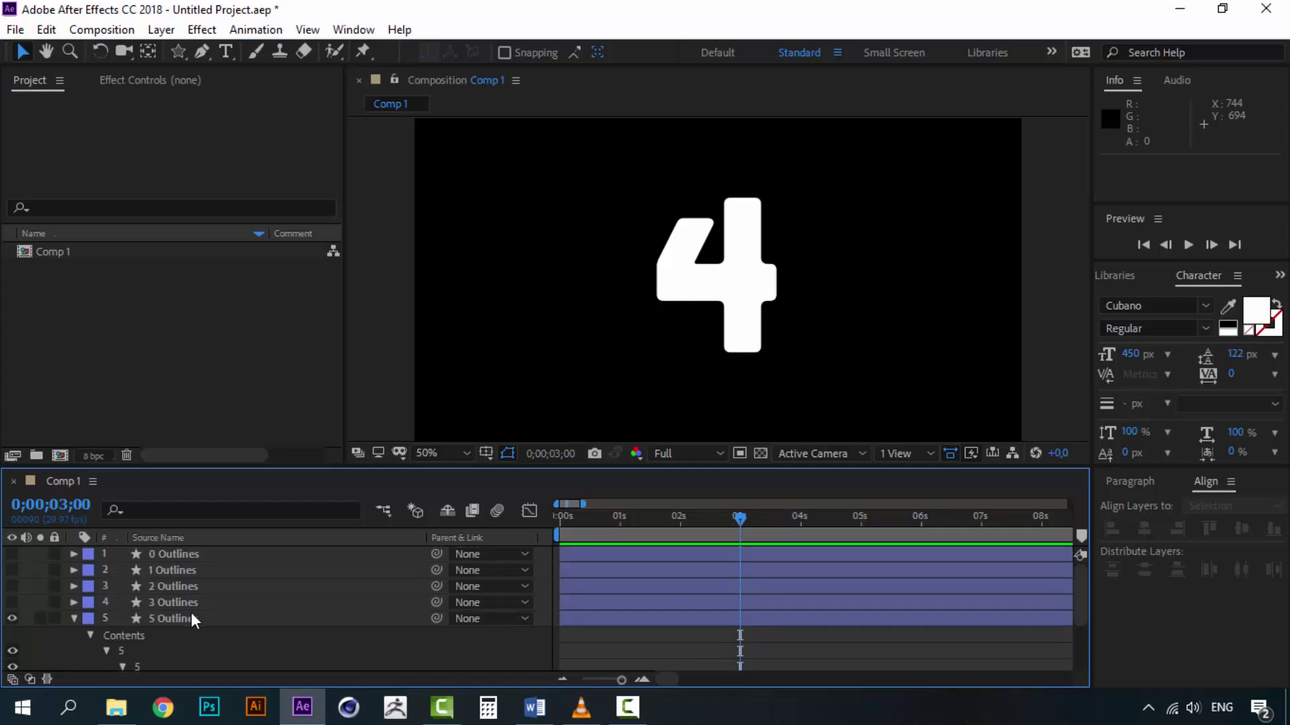
left_click(178, 603)
left_click(74, 602)
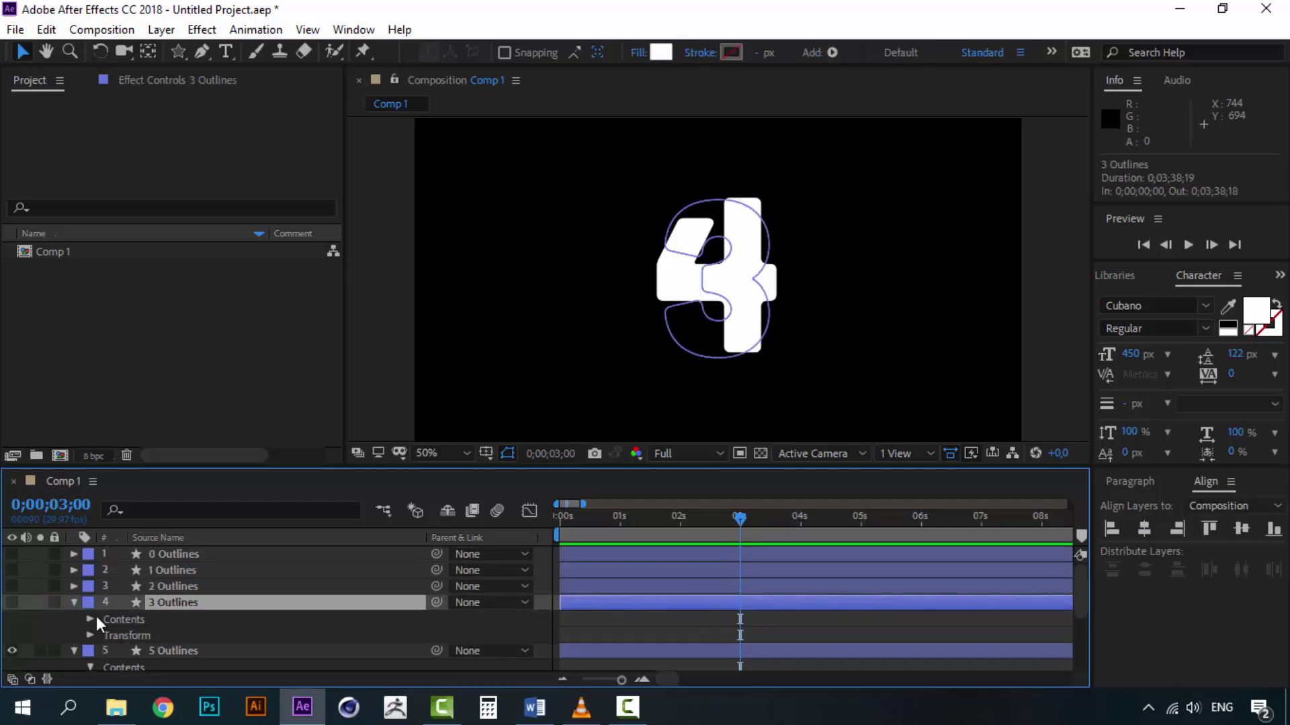
left_click(90, 619)
left_click(106, 634)
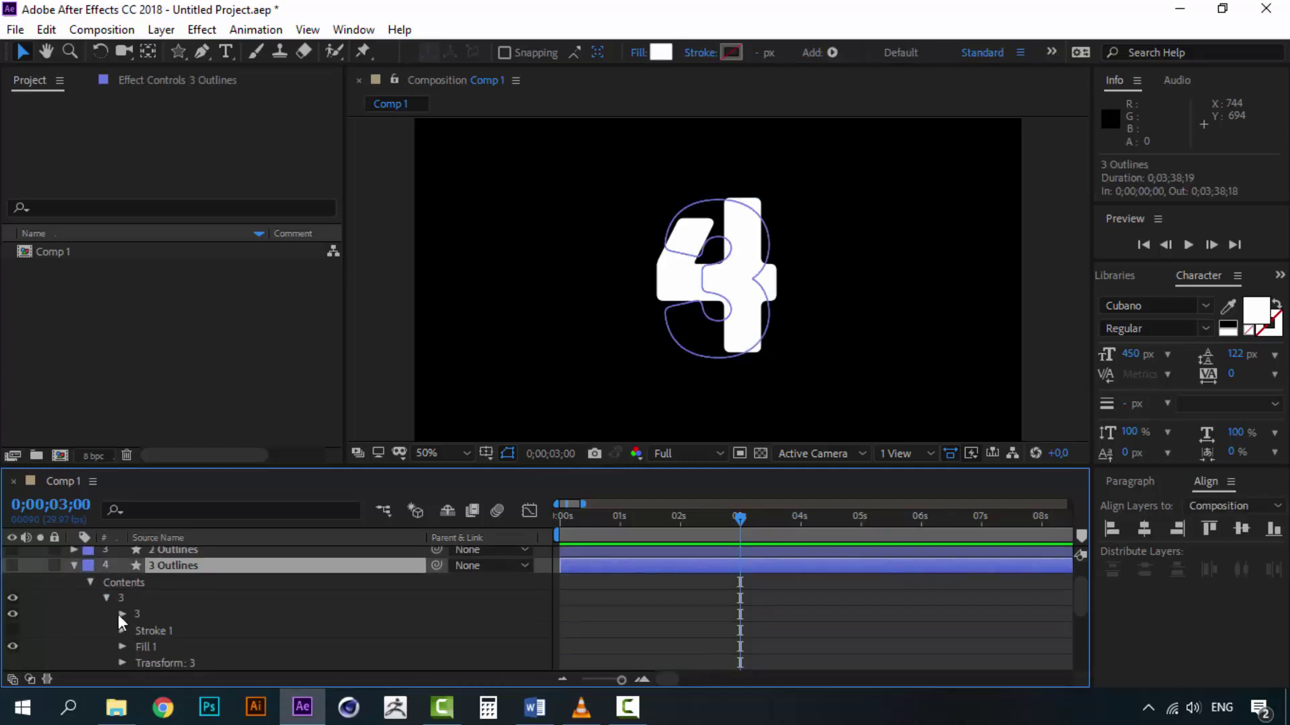
left_click(121, 614)
left_click(183, 632)
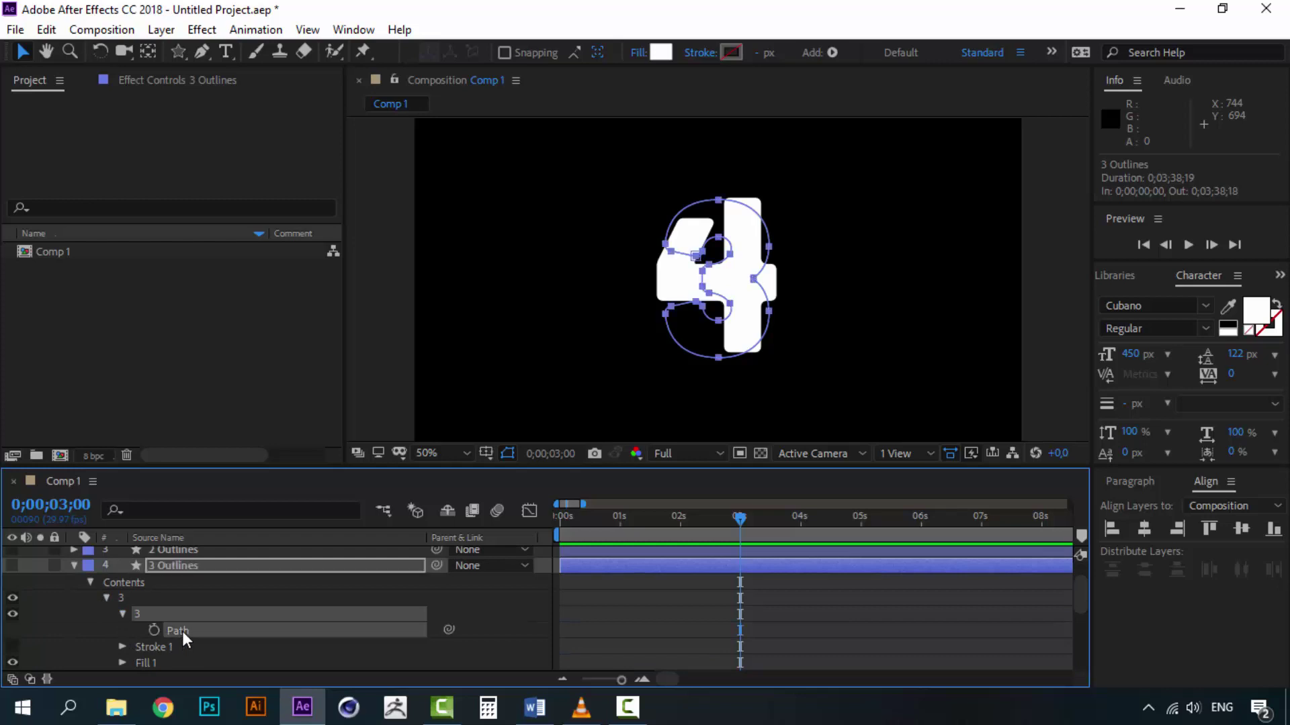
- Paste the 3's shape onto 5 Outlines' Path as a 3-second keyframe
scroll(186, 630, "down", 3)
scroll(191, 626, "down", 3)
left_click(205, 595)
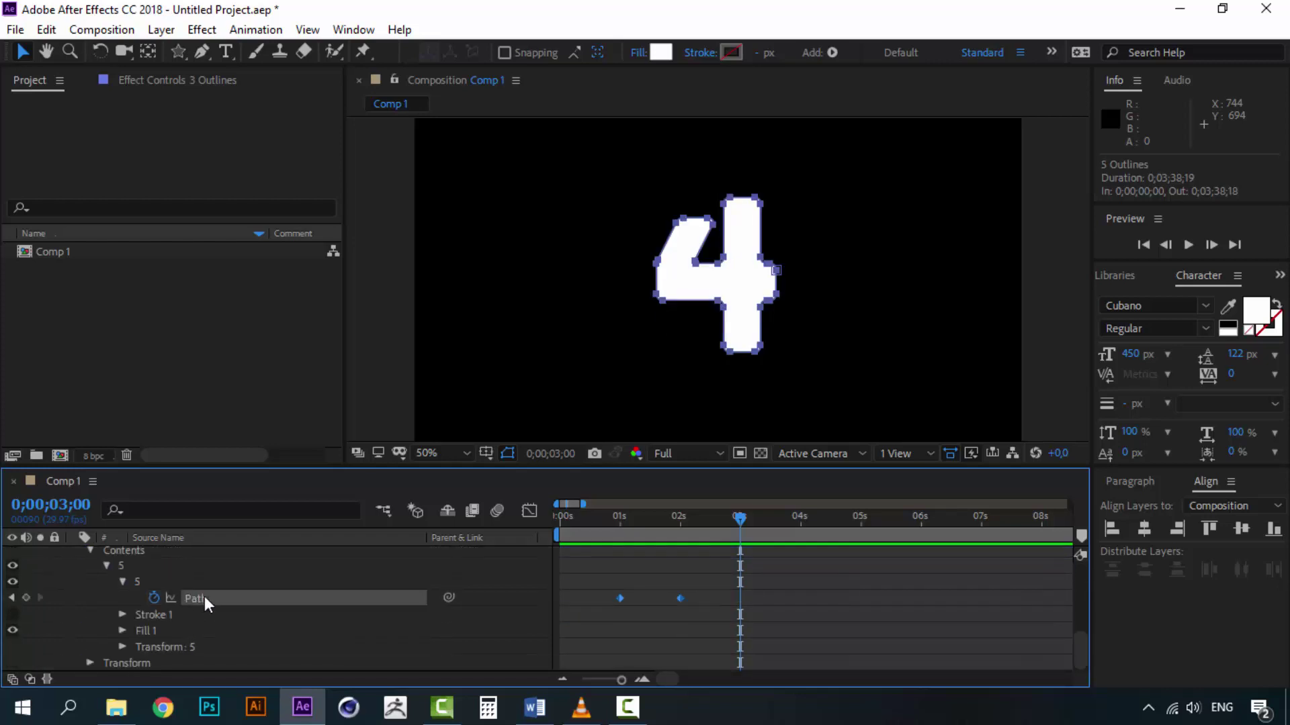
key("ctrl+v")
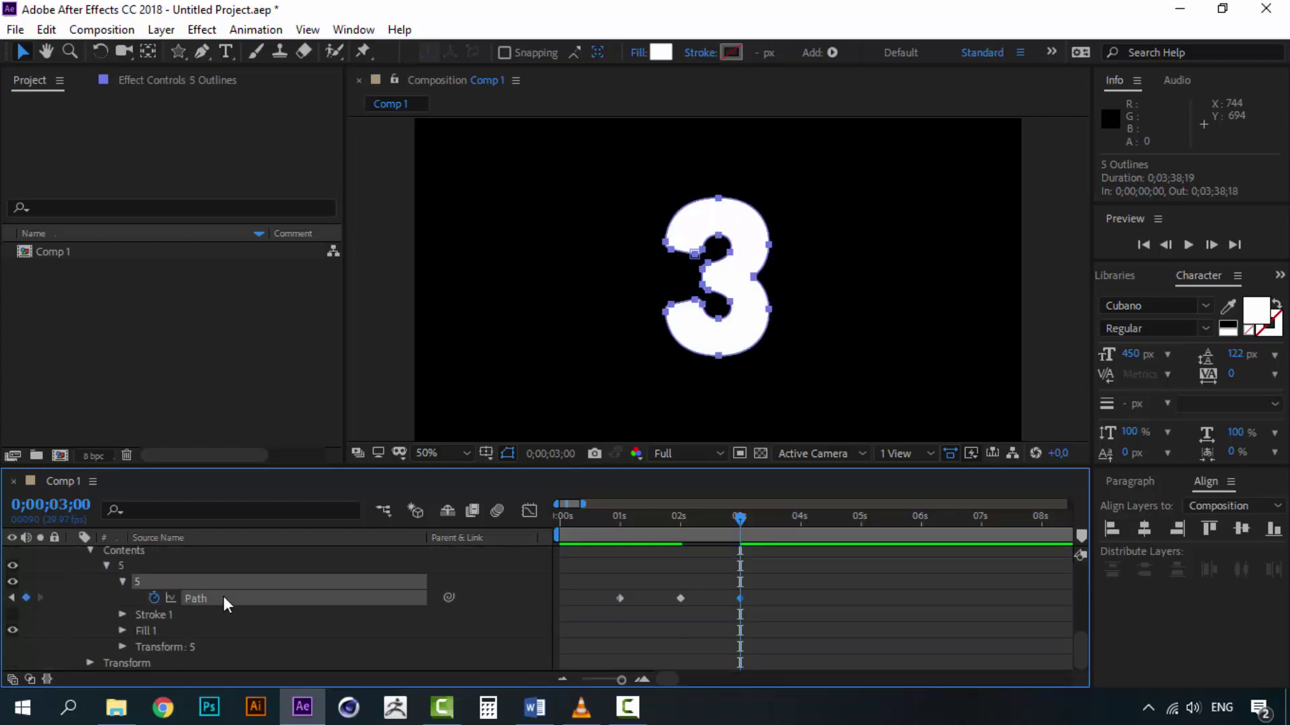
scroll(235, 603, "up", 5)
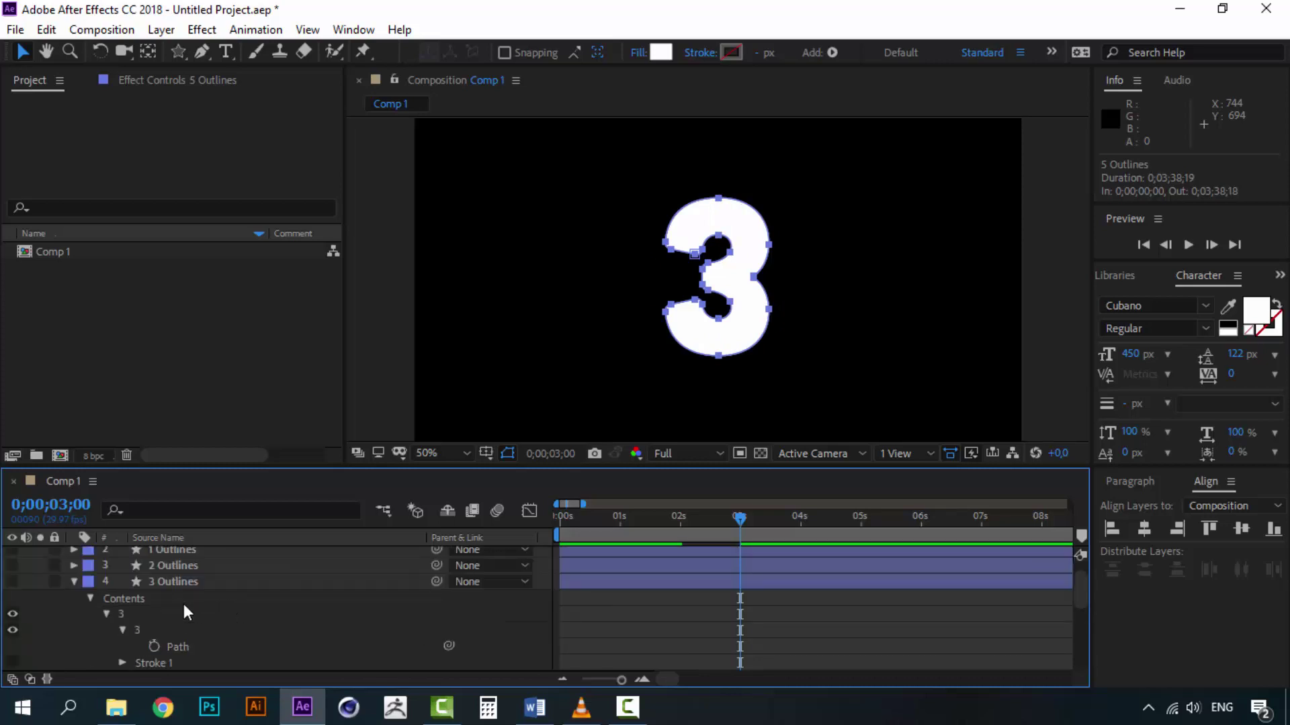
left_click(180, 581)
- Twirl open 2 Outlines down to its Path and copy it
left_click(155, 568)
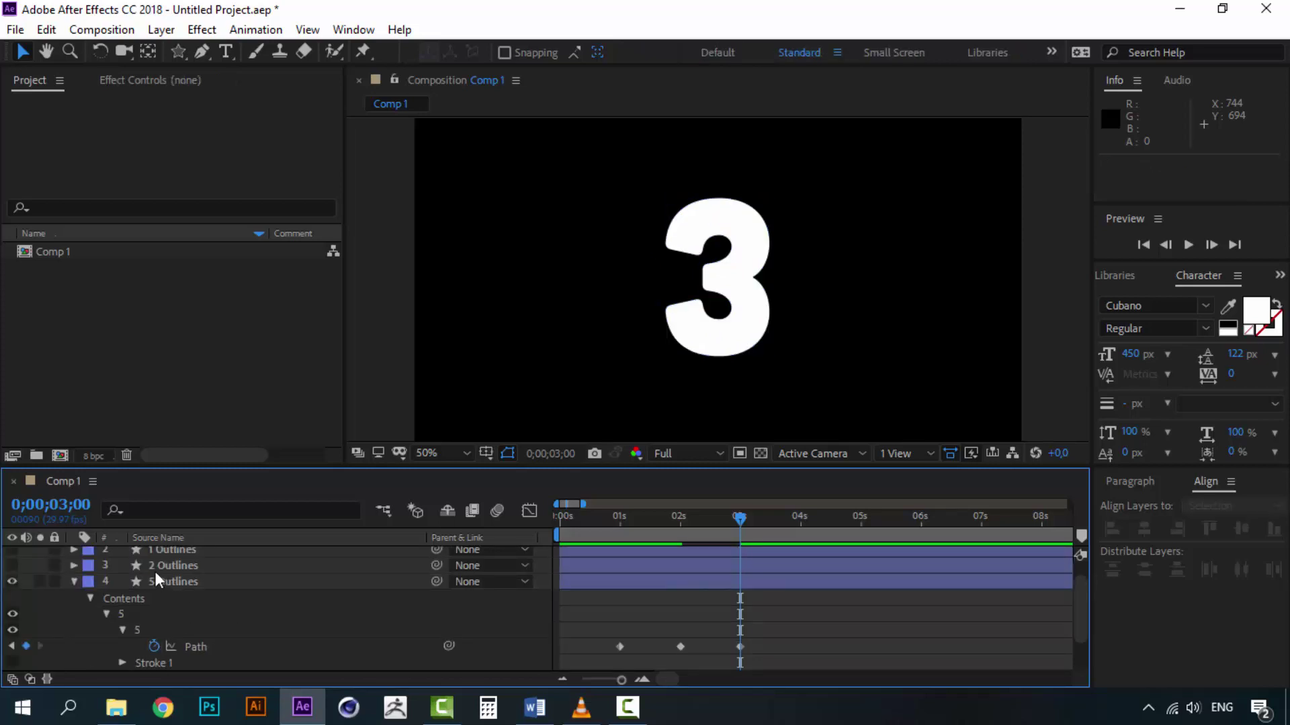
left_click(75, 566)
left_click(90, 585)
left_click(90, 583)
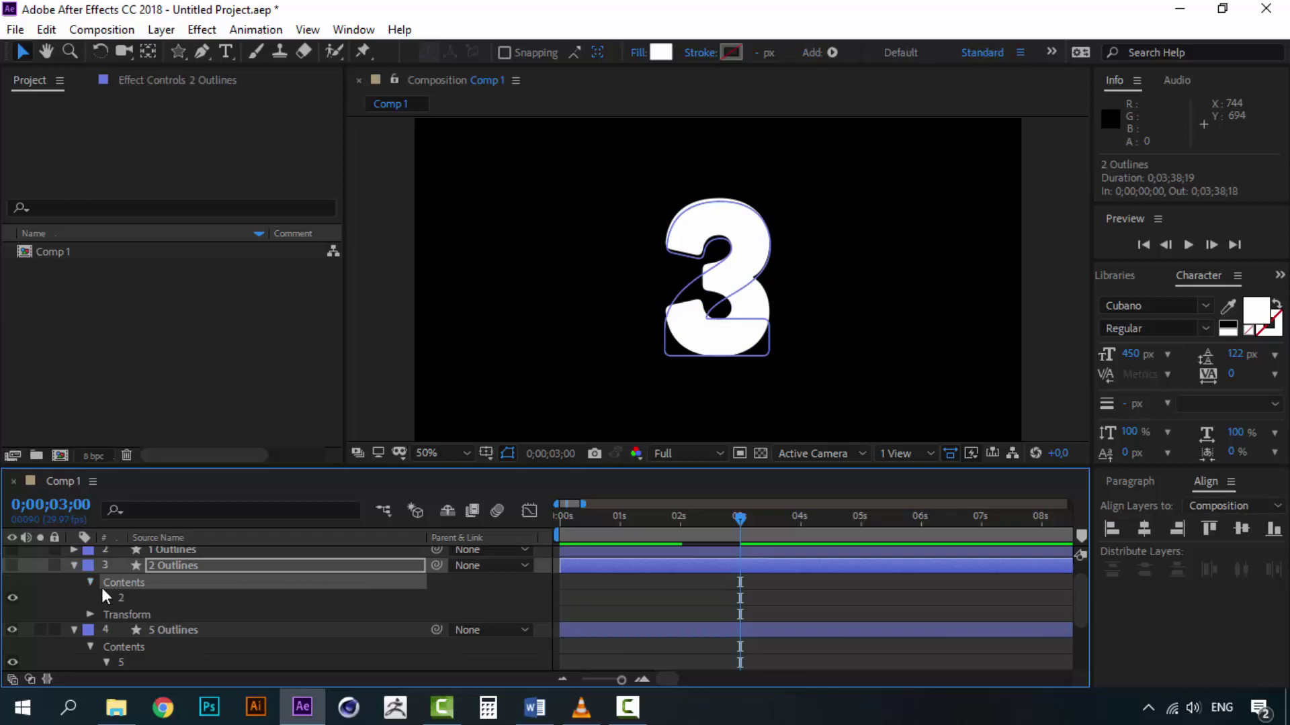
left_click(106, 597)
left_click(123, 614)
left_click(170, 630)
key("ctrl+c")
- Paste the 2's shape onto 5 Outlines' Path as a 4-second keyframe
key("ctrl+Down")
left_click(200, 632)
key("ctrl+v")
key("ctrl+z")
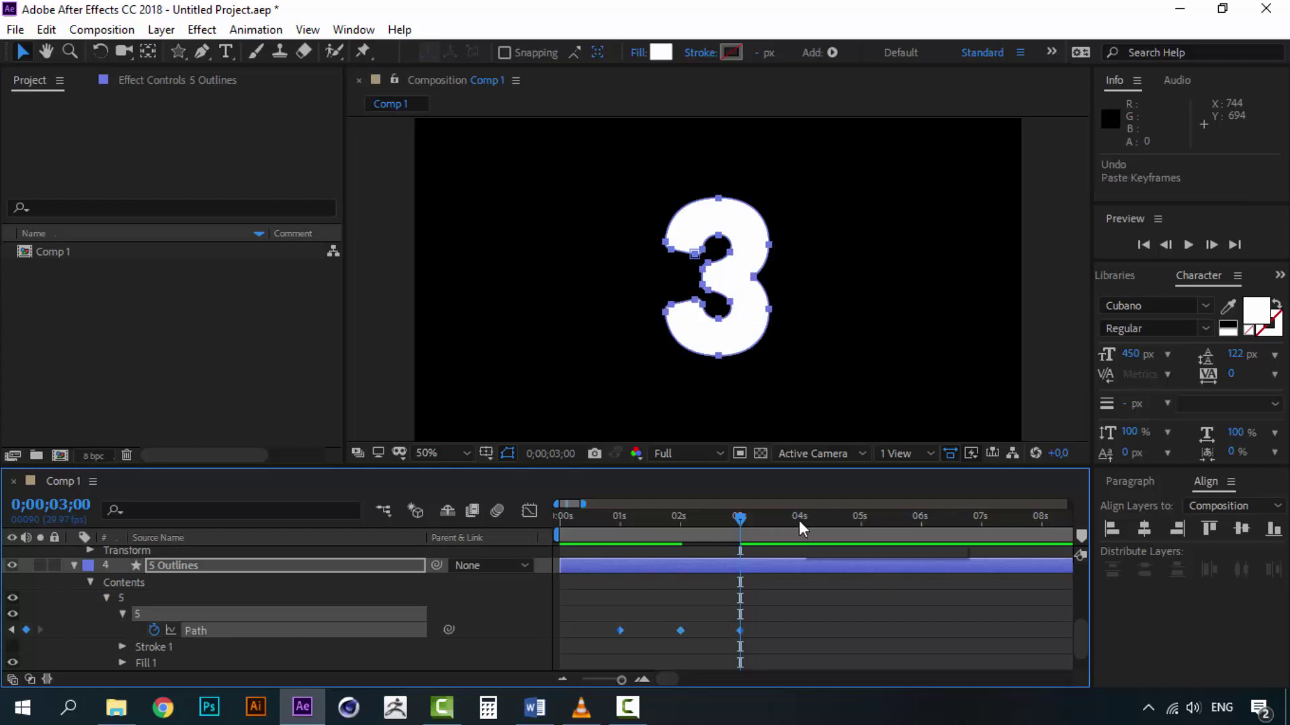
left_click(799, 520)
key("ctrl+v")
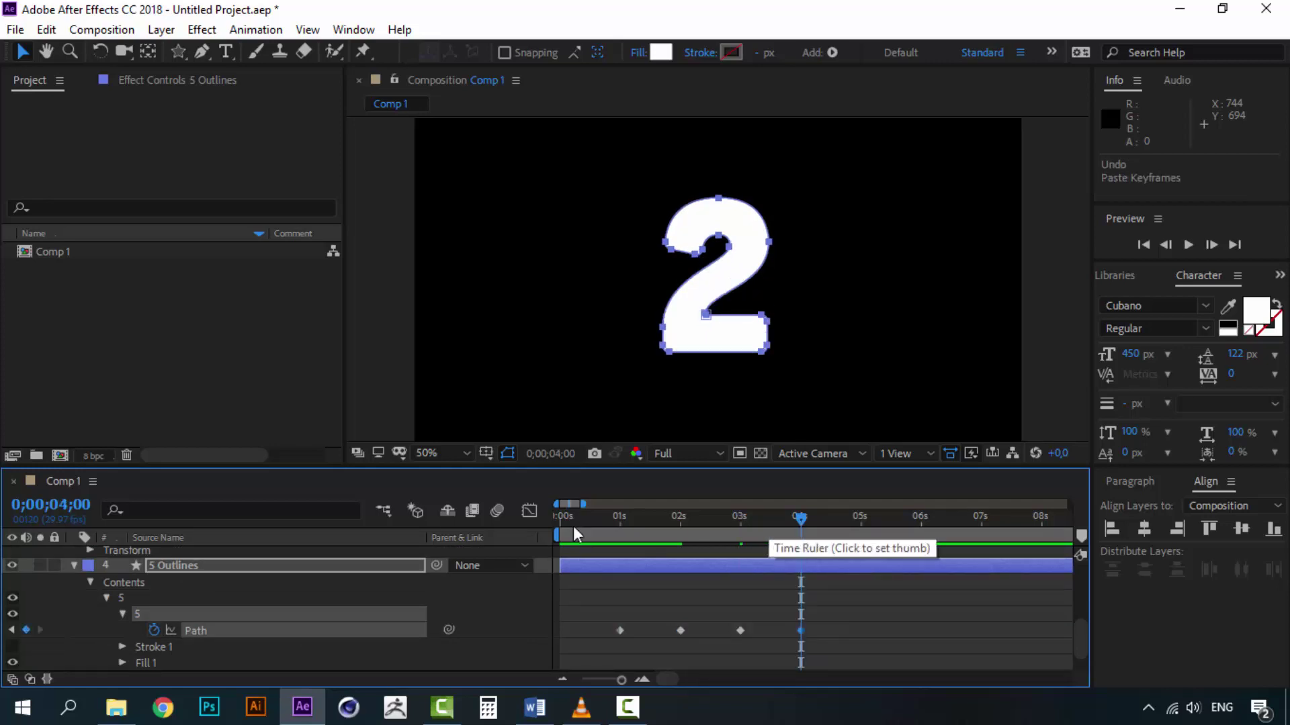
- Delete the 2 Outlines layer and twirl open 1 Outlines down to its Path
scroll(180, 608, "up", 5)
left_click(170, 582)
key("Delete")
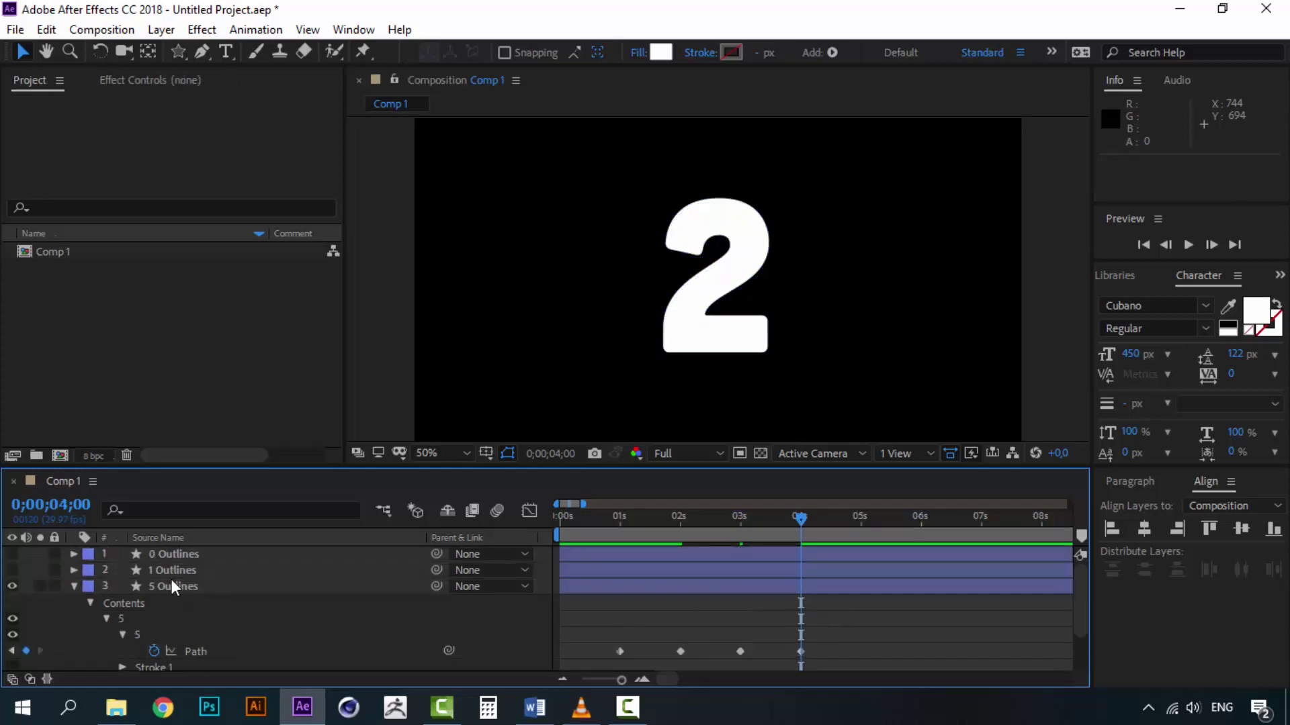
left_click(172, 571)
left_click(73, 570)
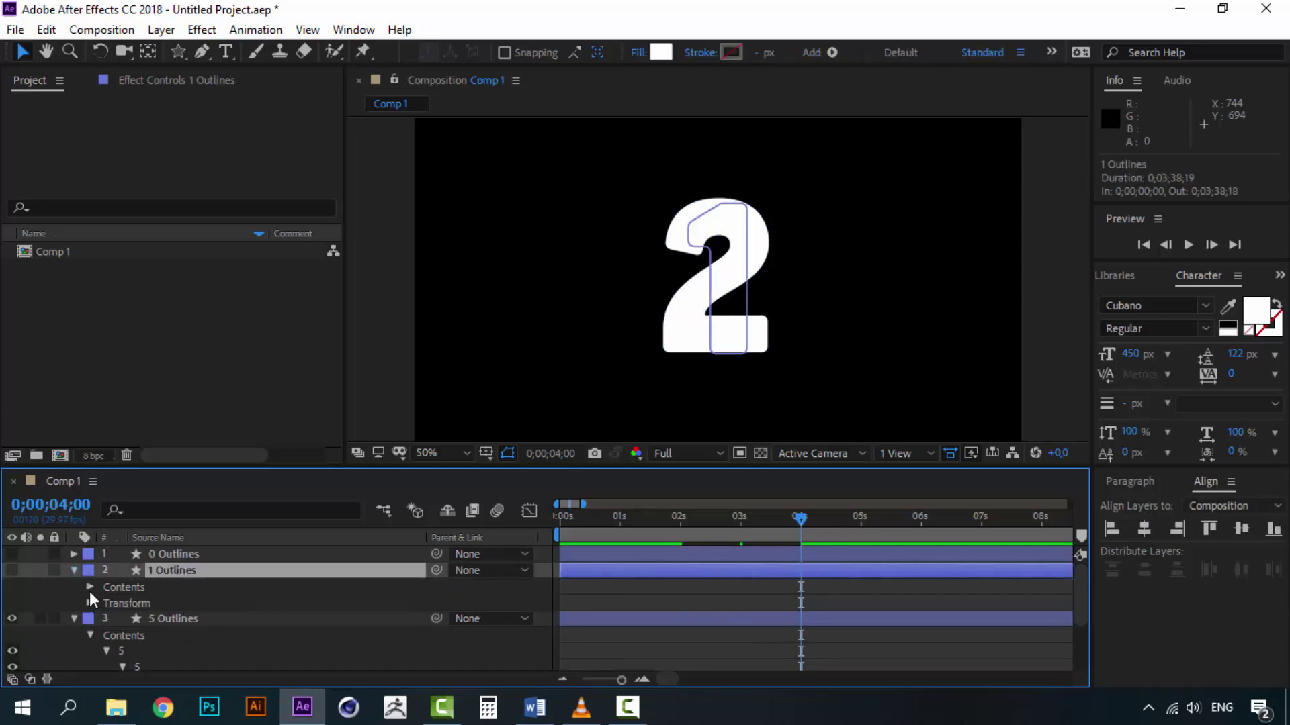
left_click(90, 589)
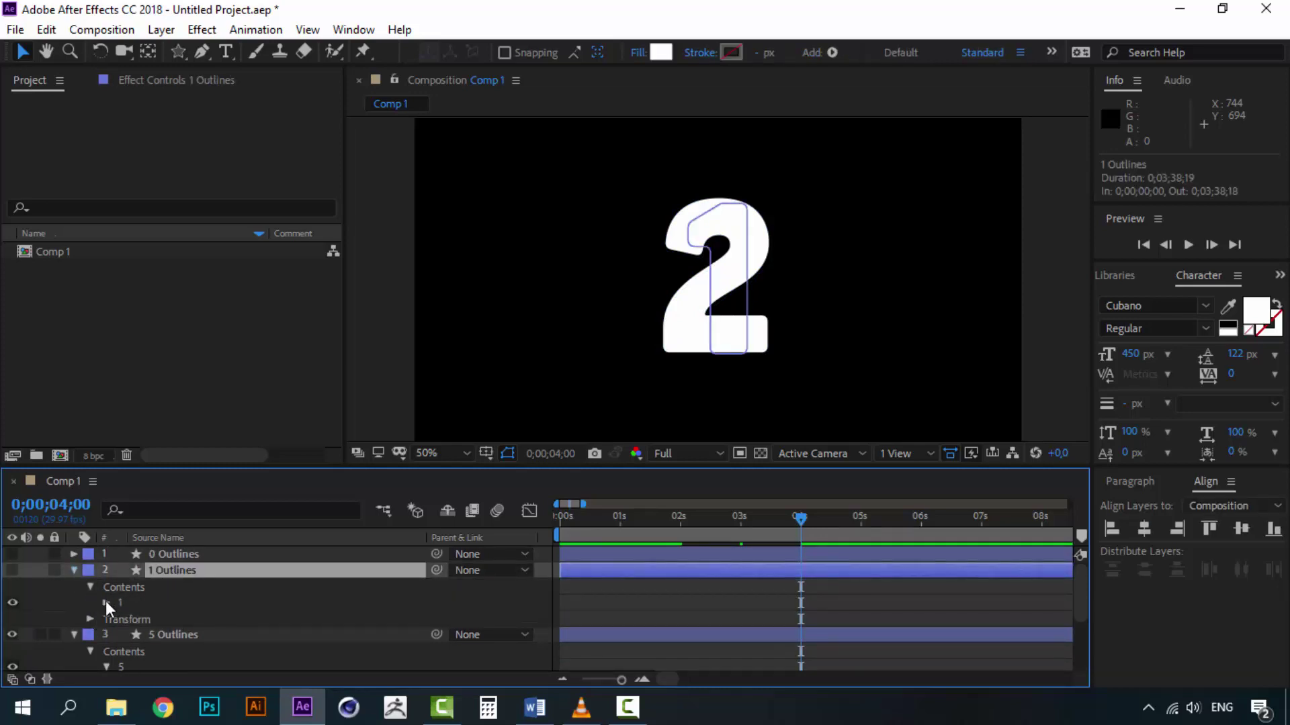
left_click(106, 603)
left_click(123, 614)
left_click(184, 632)
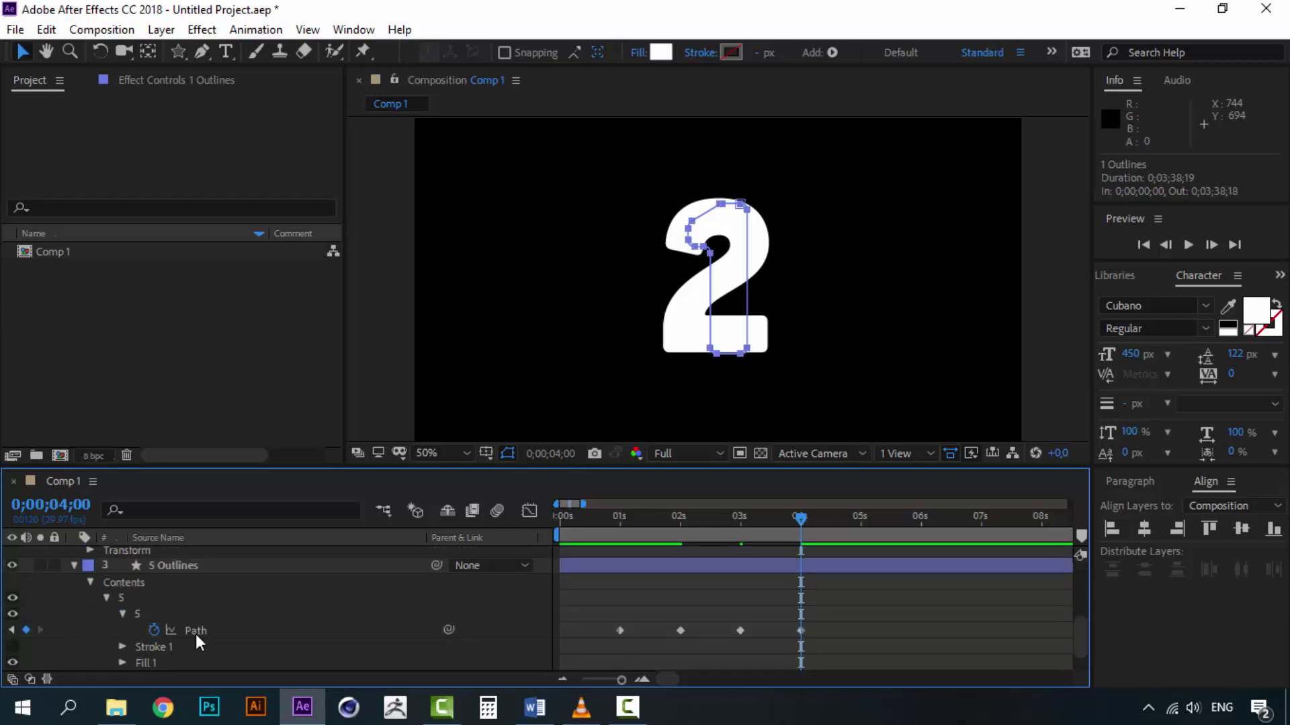
- Move the current time to 5 seconds and select 5 Outlines' Path property
left_click(207, 565)
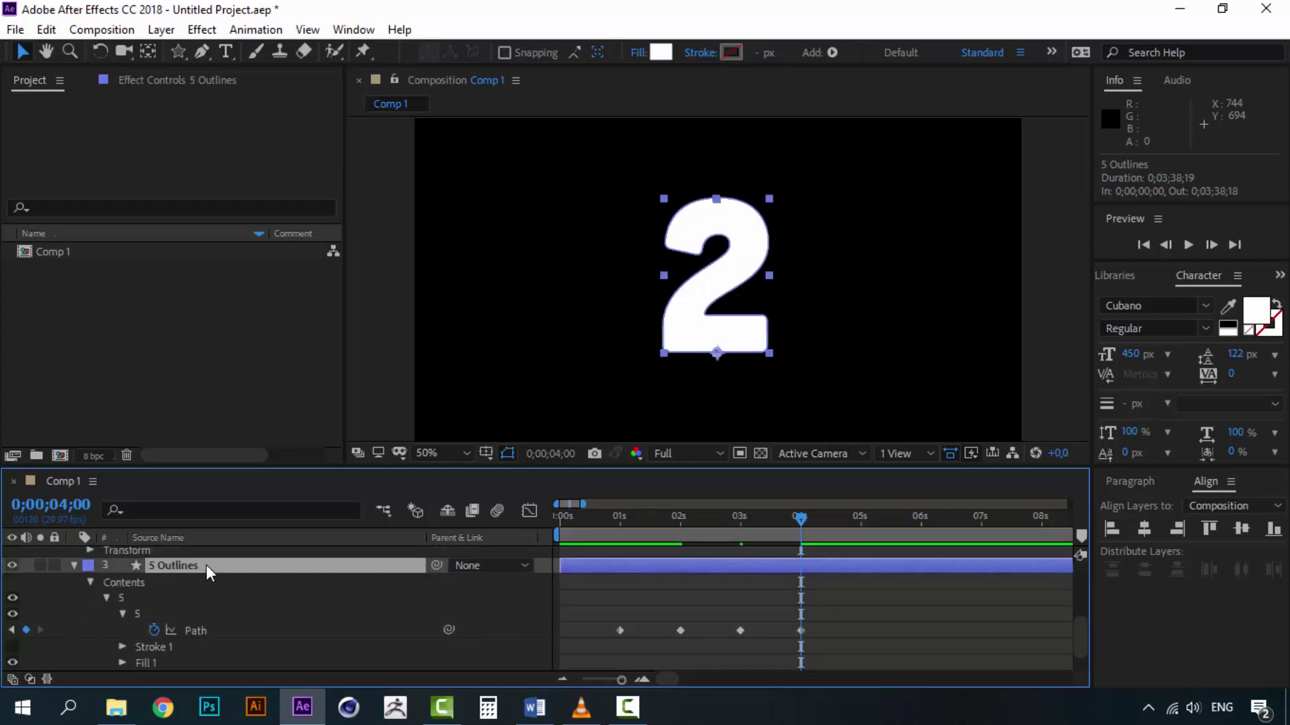
left_click_drag(902, 530, 860, 530)
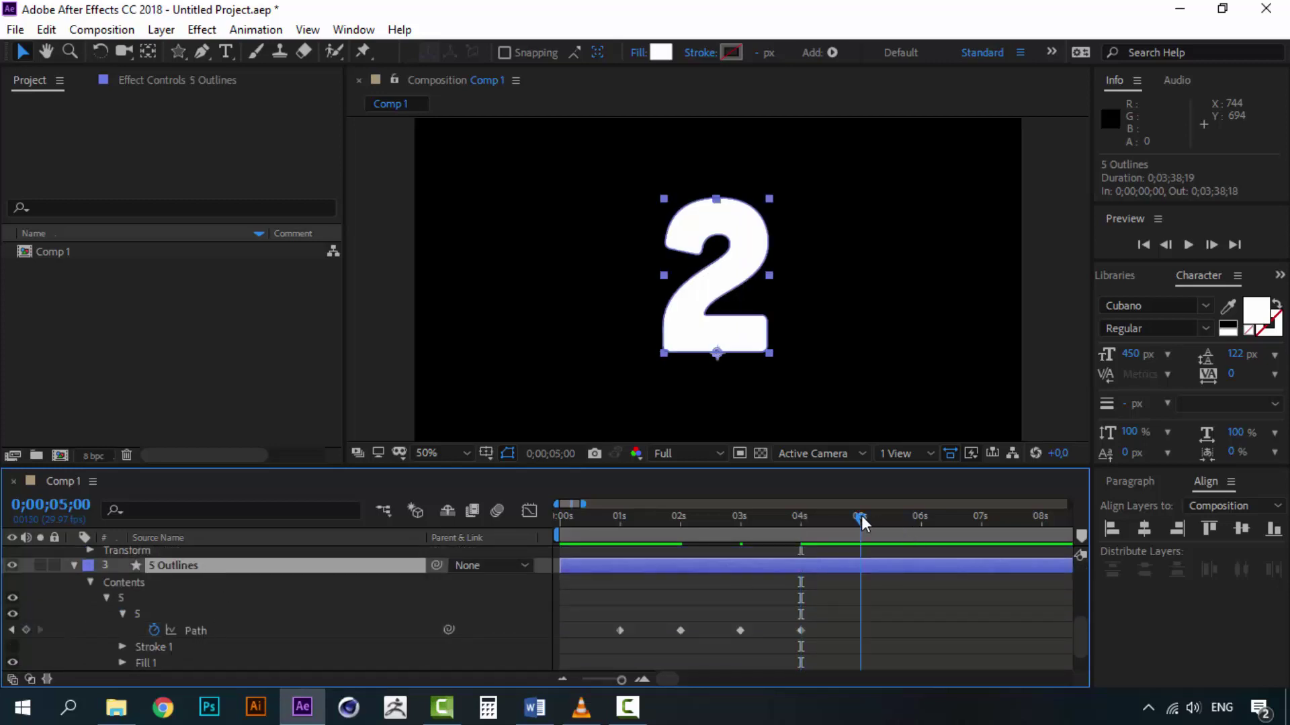
left_click(599, 565)
left_click(209, 631)
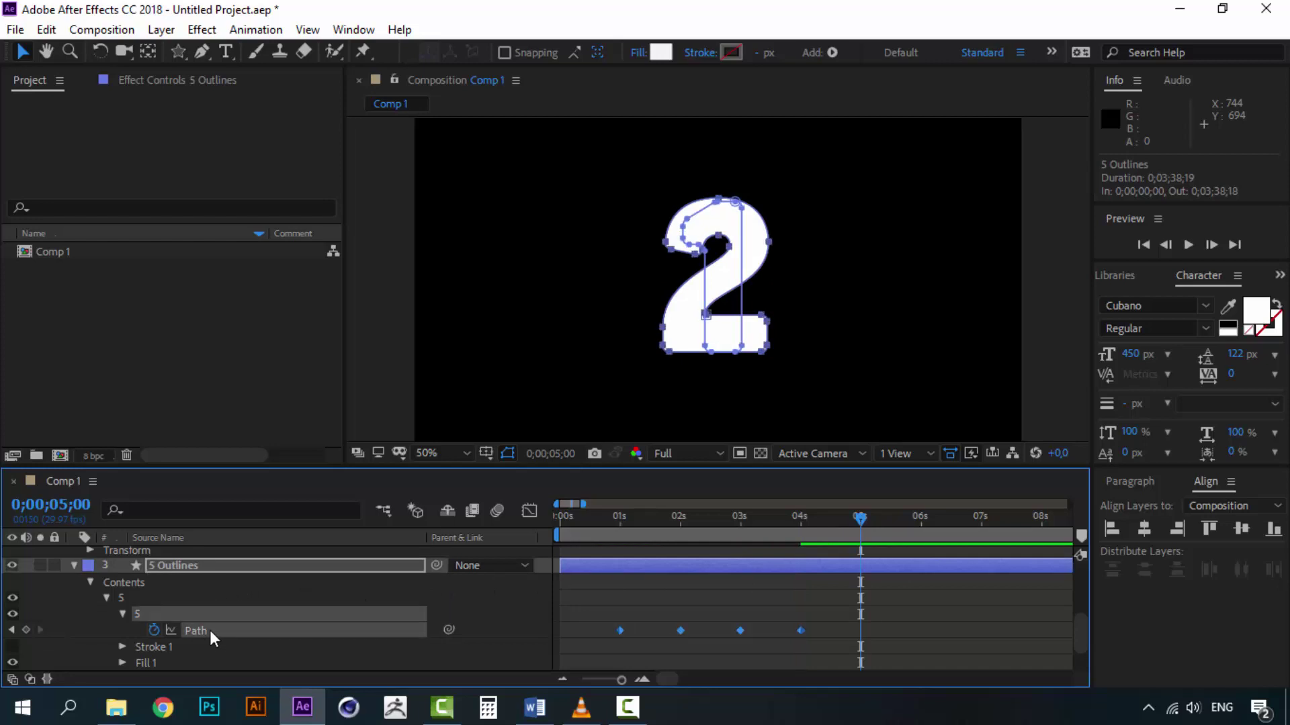
- Paste the 1's shape onto 5 Outlines' Path as a 5-second keyframe and check the 2-to-1 morph
key("ctrl+v")
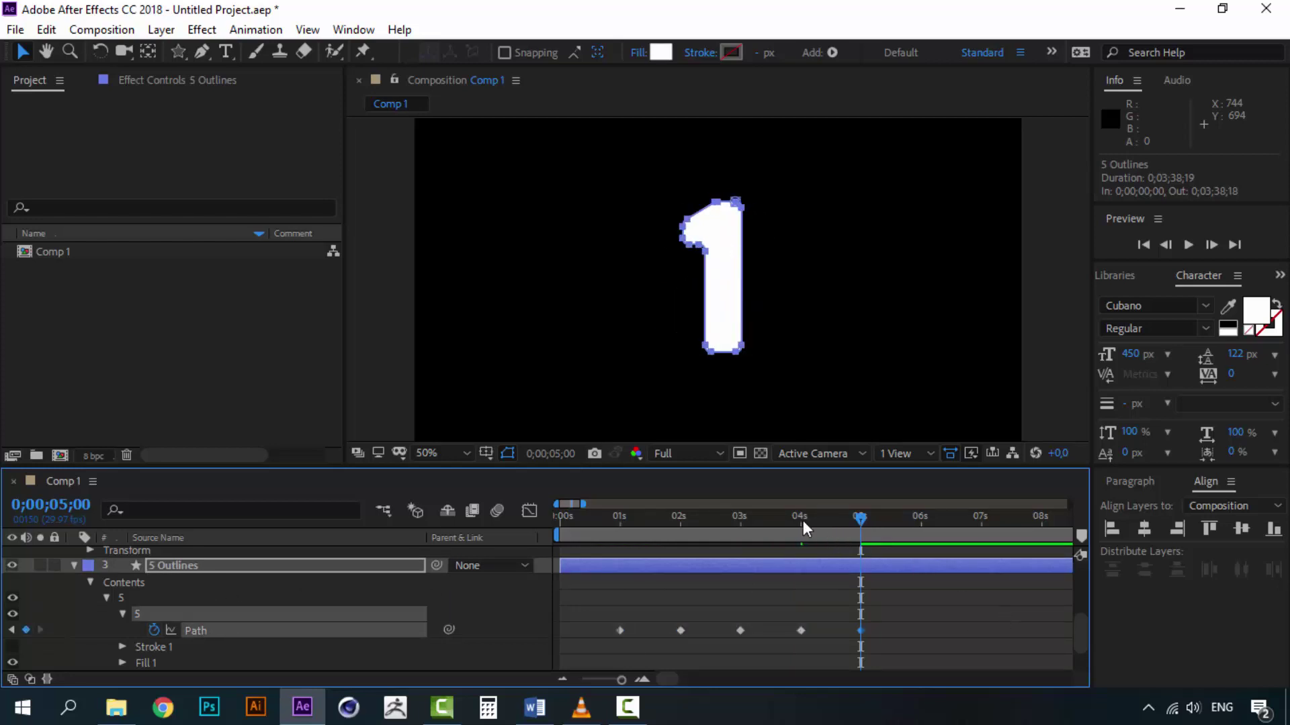
left_click_drag(803, 521, 859, 518)
scroll(175, 634, "up", 5)
- Delete the 1 Outlines and 0 Outlines layers
left_click(178, 572)
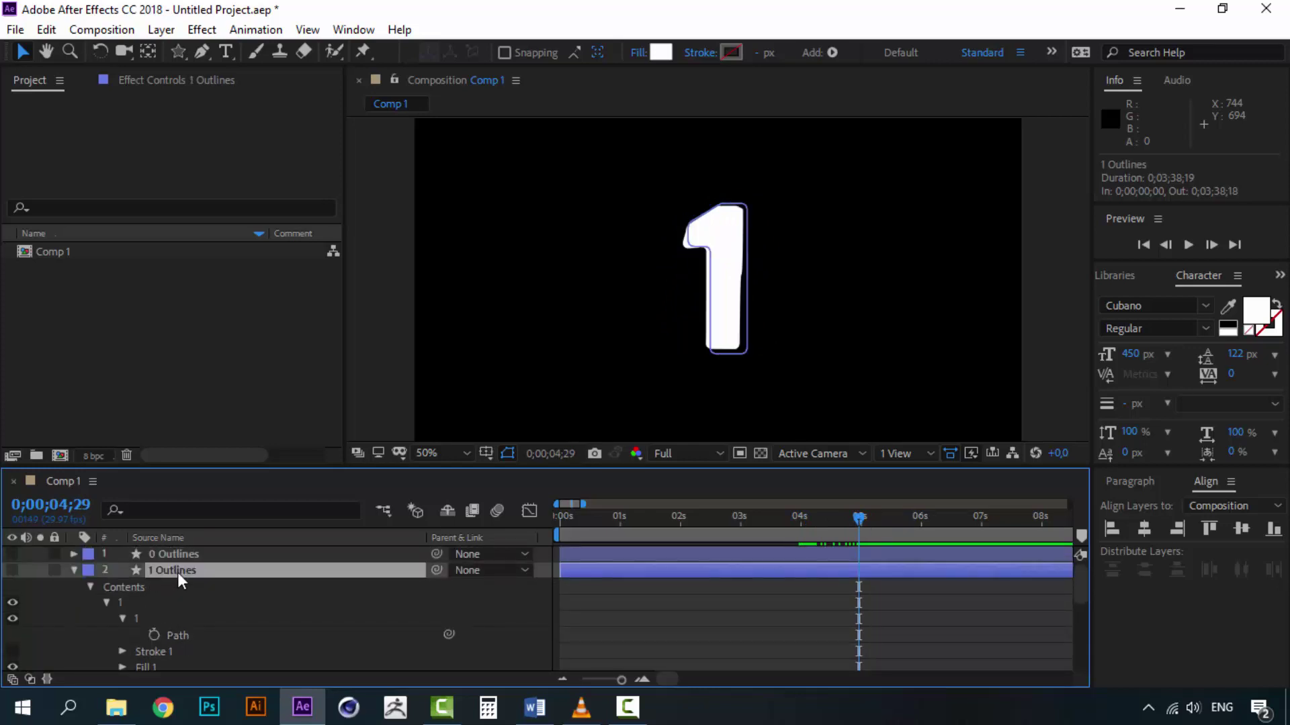
key("Delete")
left_click(172, 552)
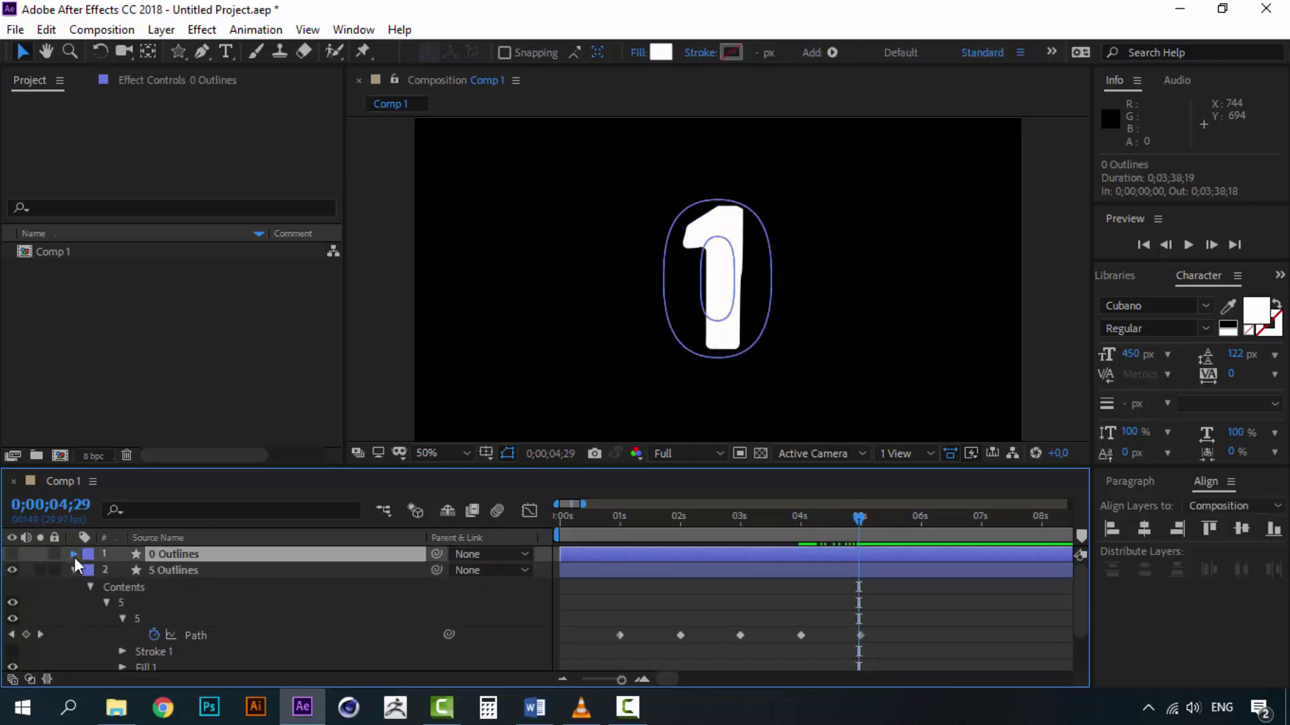
left_click(74, 555)
left_click(90, 571)
left_click(107, 586)
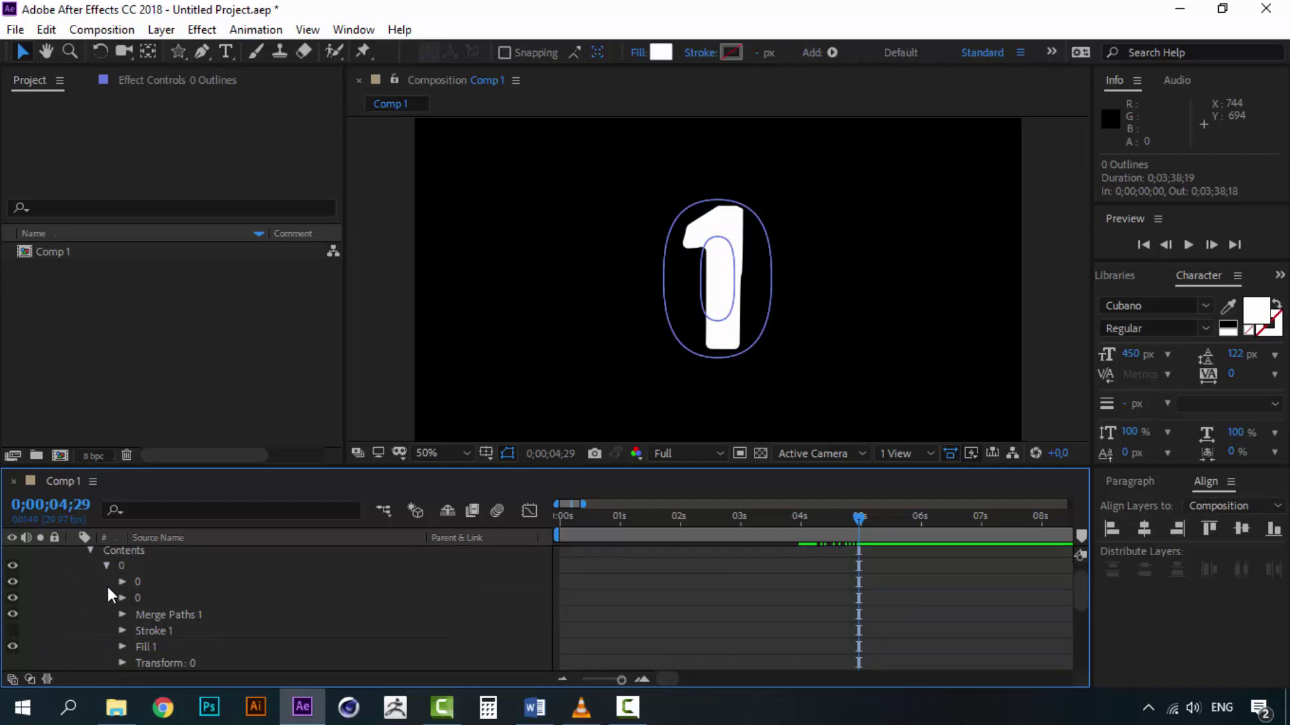
left_click(123, 582)
left_click(181, 600)
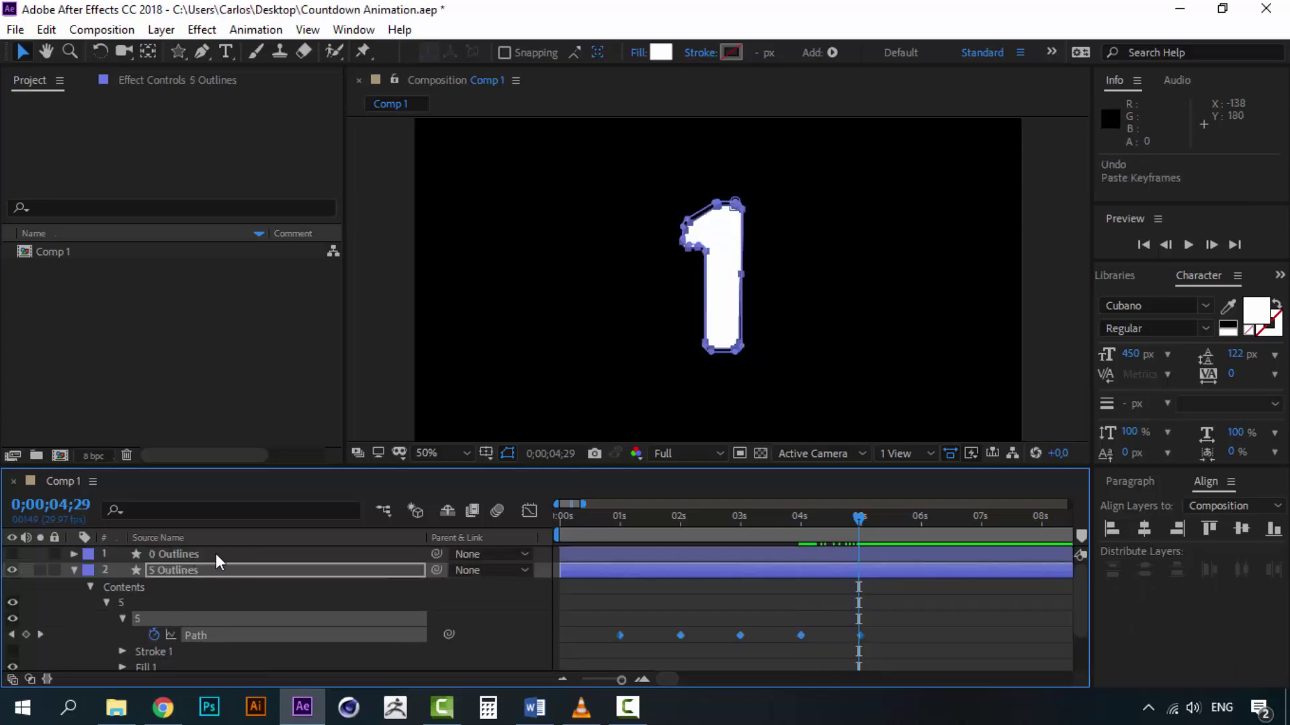
left_click(180, 554)
key("Delete")
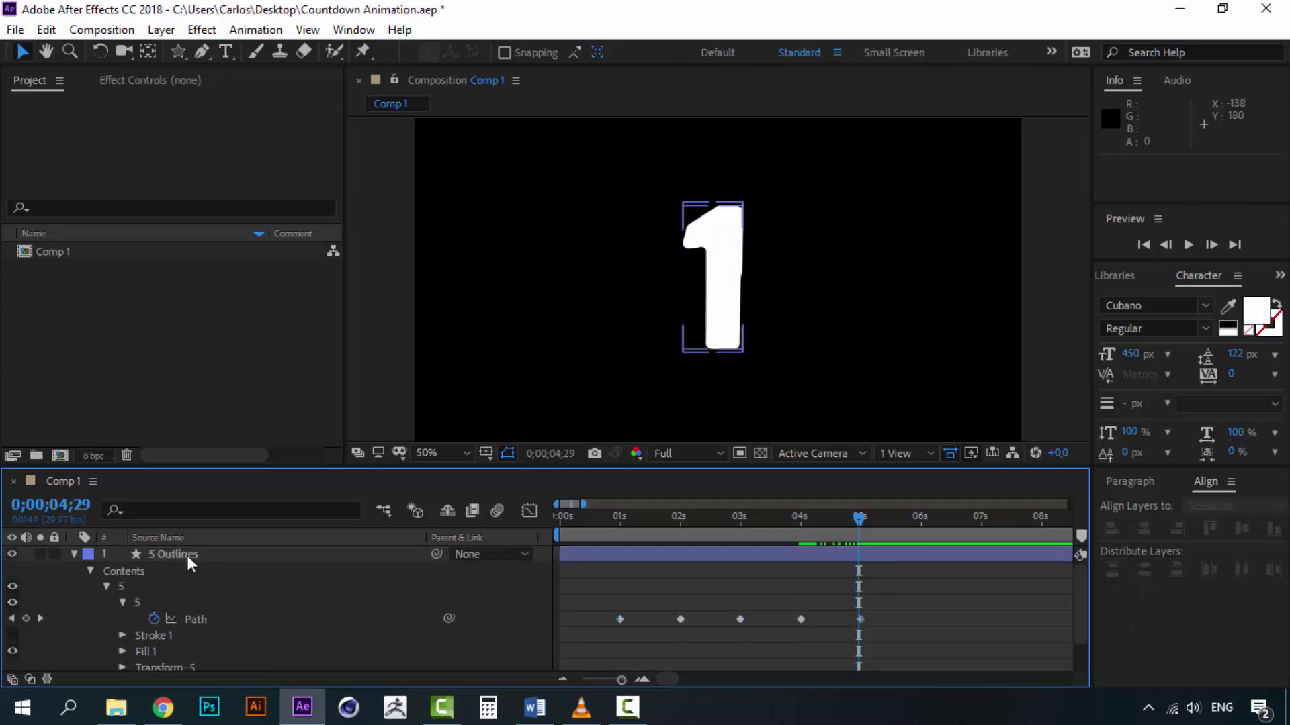
- Scrub and RAM-preview the full 5-to-1 countdown morph on 5 Outlines
left_click(187, 555)
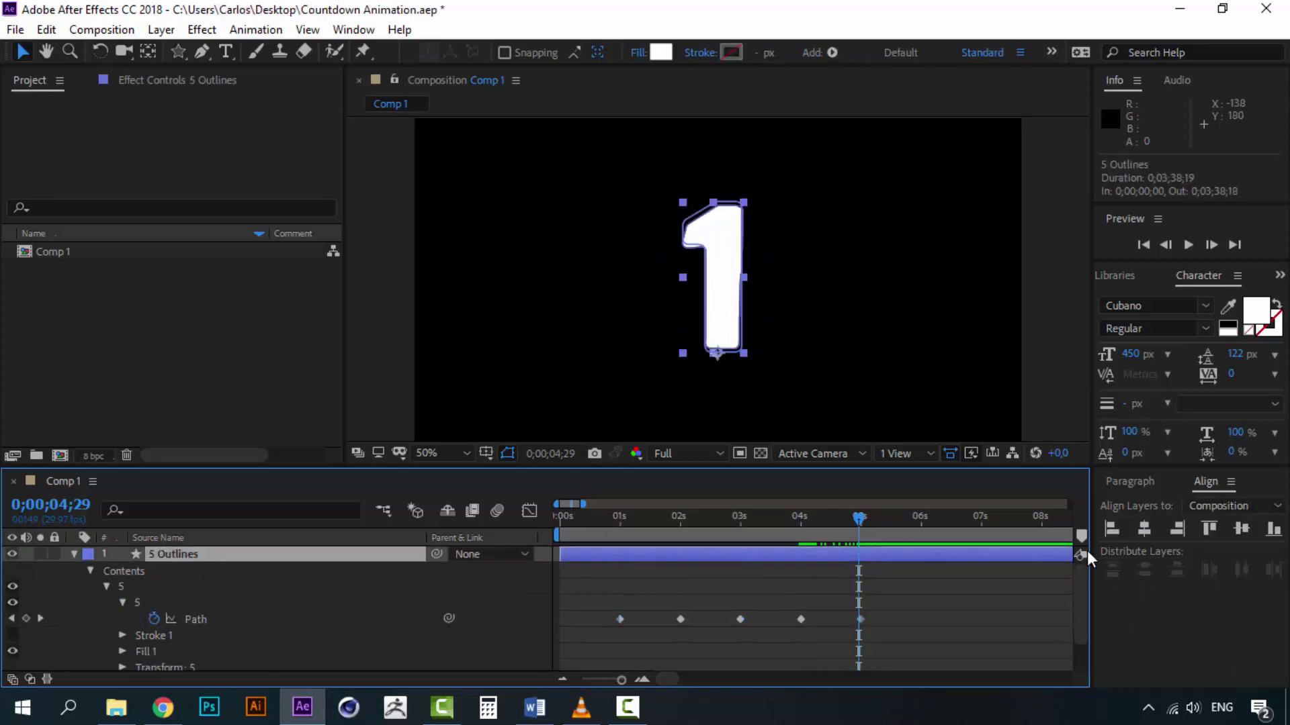
left_click_drag(820, 521, 611, 534)
key("space")
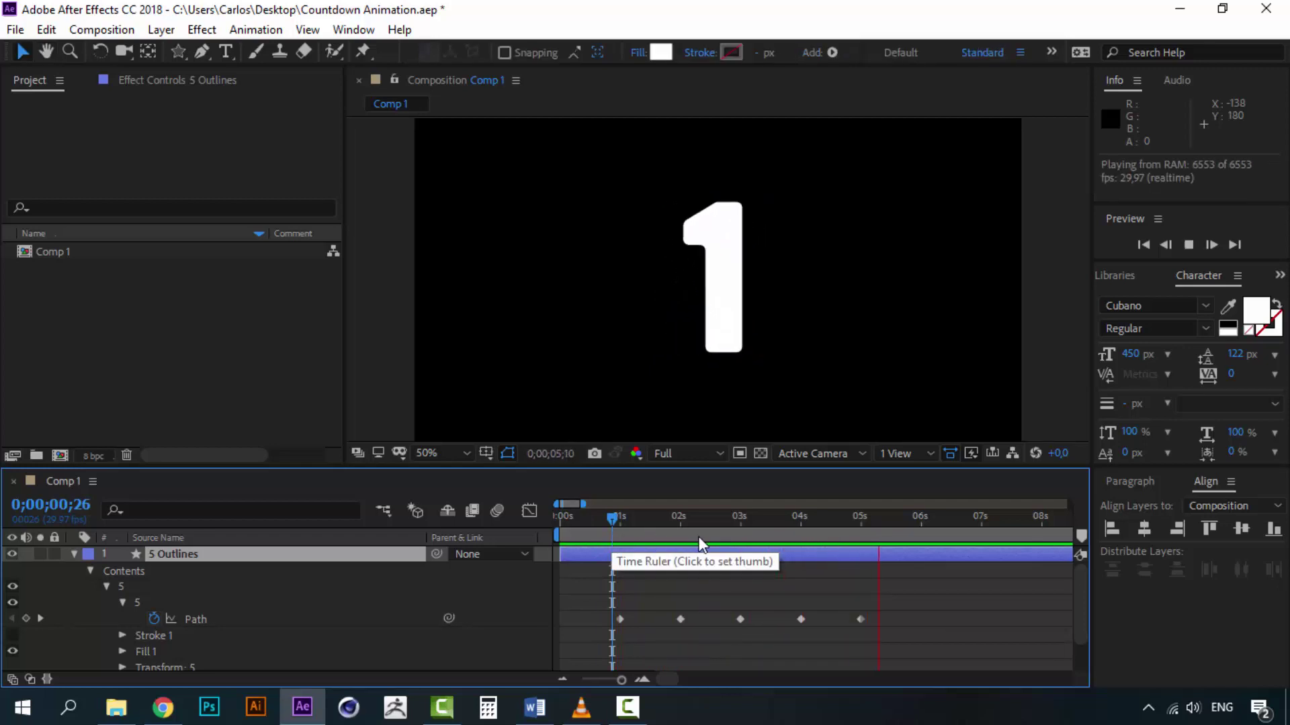
mouse_move(684, 522)
left_mouse_down()
mouse_move(884, 510)
mouse_move(620, 519)
mouse_move(861, 519)
mouse_move(670, 519)
left_mouse_up()
- Replay the preview from near the start and scrub through the middle of the 5-to-4 morph
left_click(610, 528)
key("space")
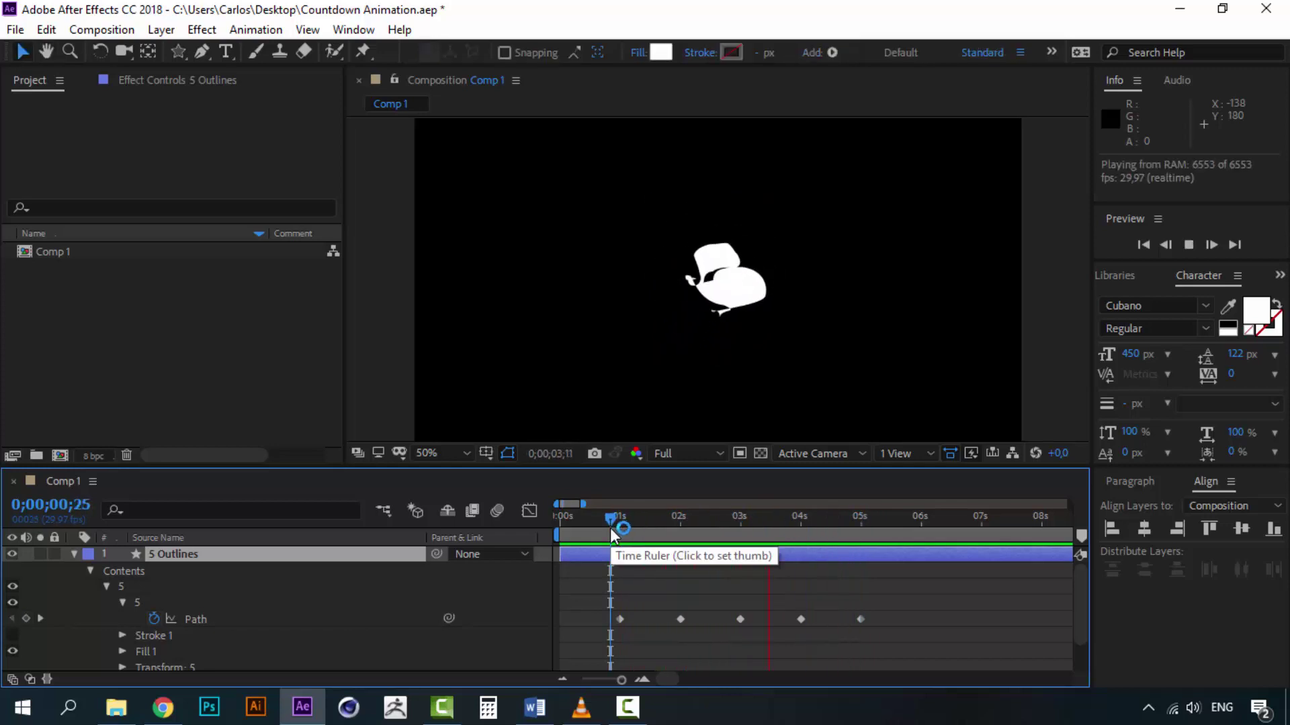
mouse_move(610, 520)
left_mouse_down()
mouse_move(725, 520)
mouse_move(622, 520)
left_mouse_up()
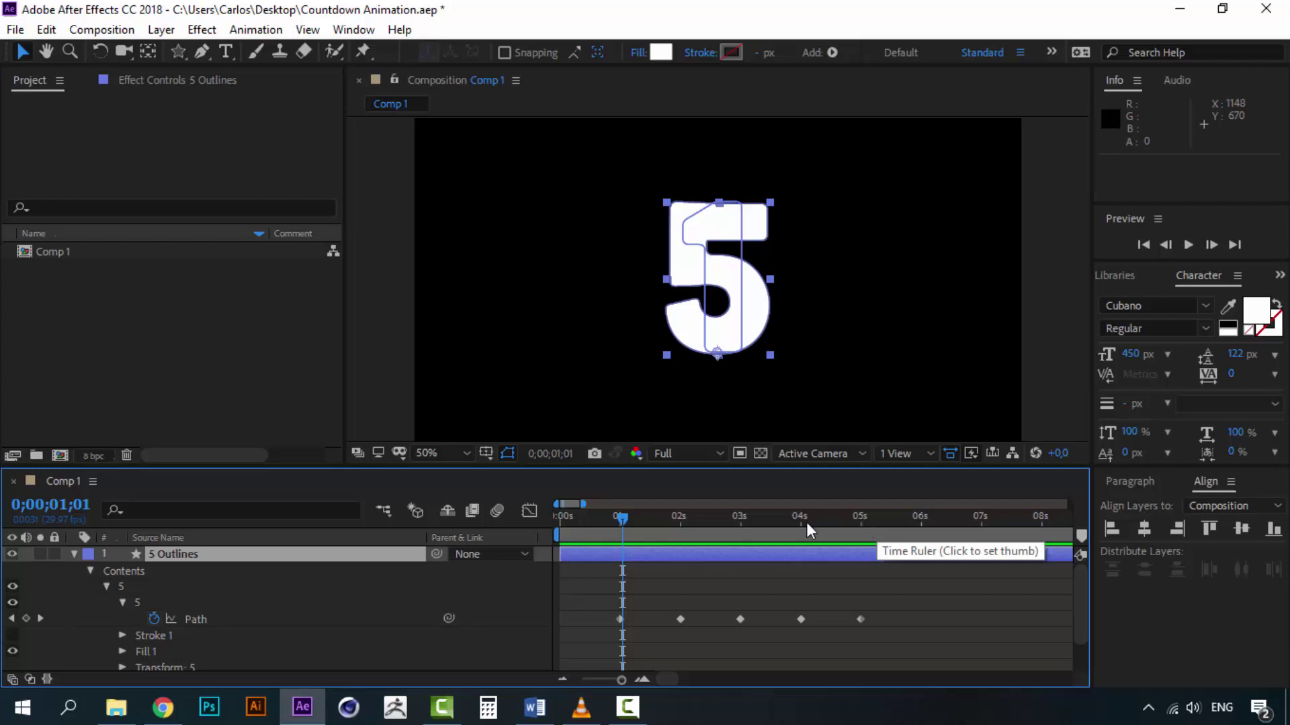
left_click(679, 519)
left_click_drag(678, 518, 648, 530)
- Bring VLC over After Effects and play the rendered Comp 1.mov countdown
left_click(579, 714)
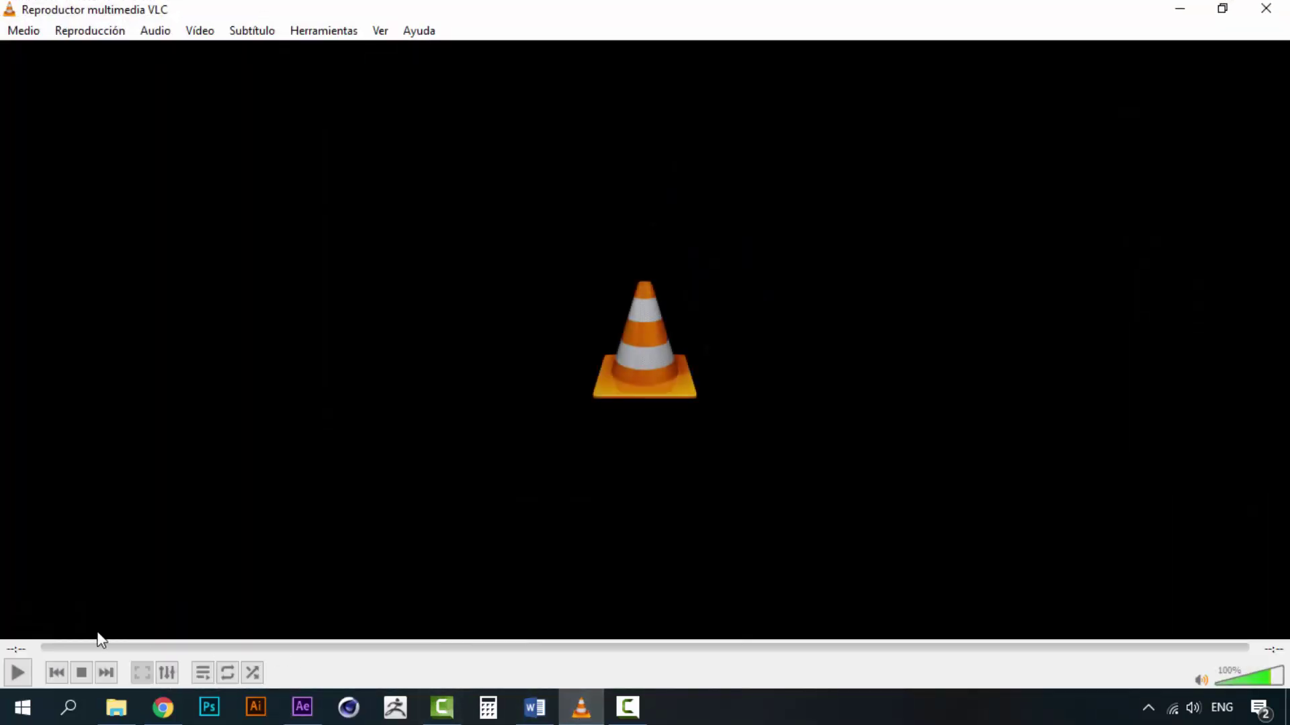
left_click(15, 674)
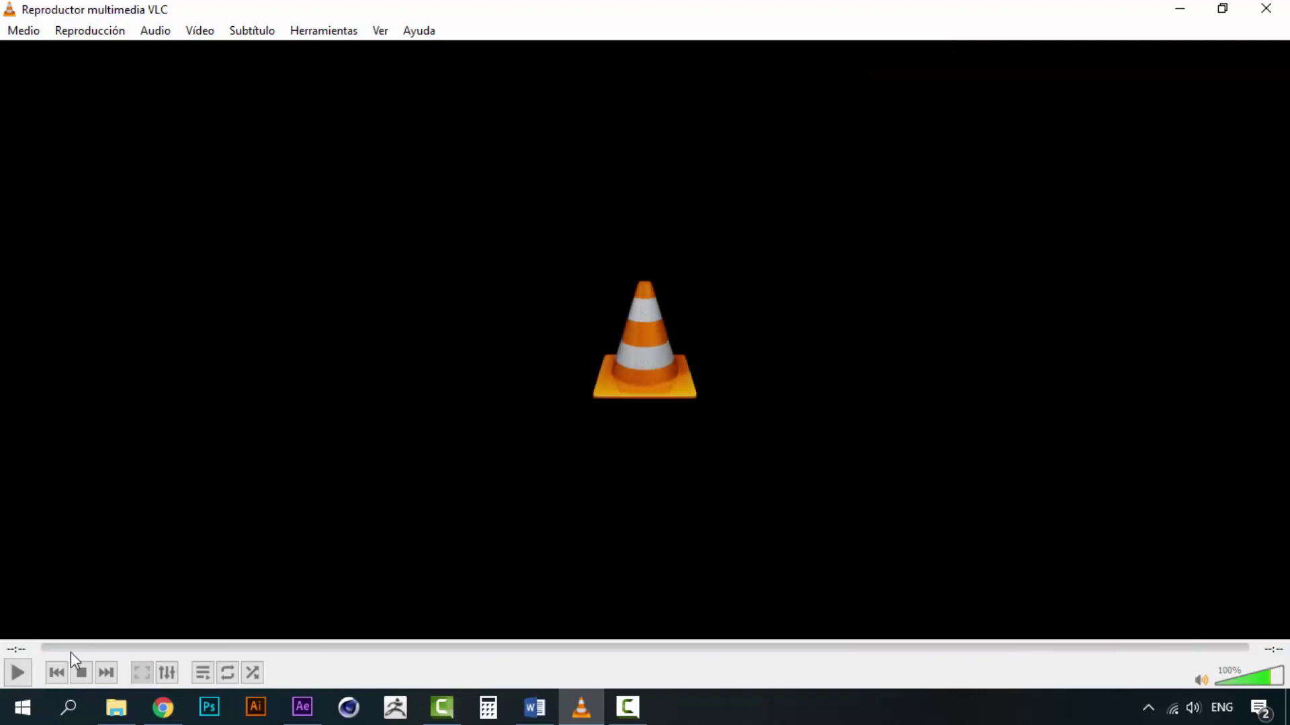
- Back in After Effects, scrub the 5-to-4 morph, then collapse and hide the 5 Outlines layer
left_click(1179, 9)
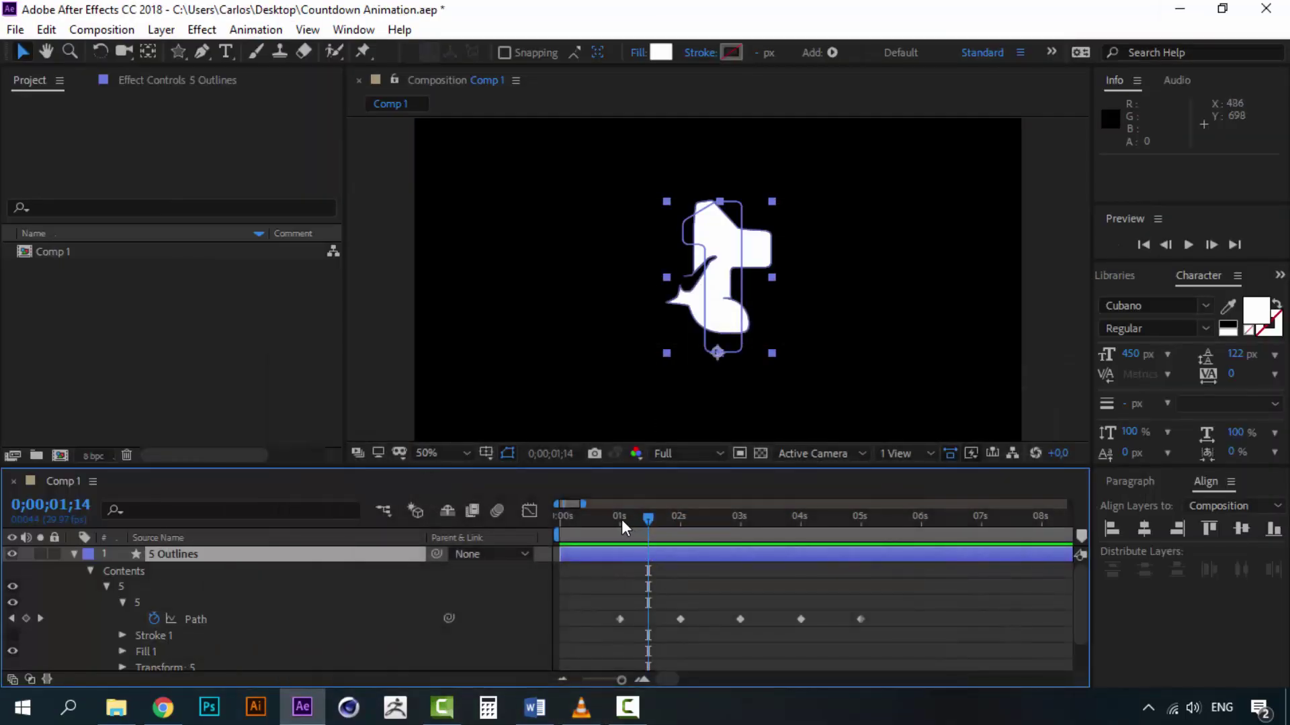
mouse_move(622, 518)
left_mouse_down()
mouse_move(685, 519)
mouse_move(619, 524)
left_mouse_up()
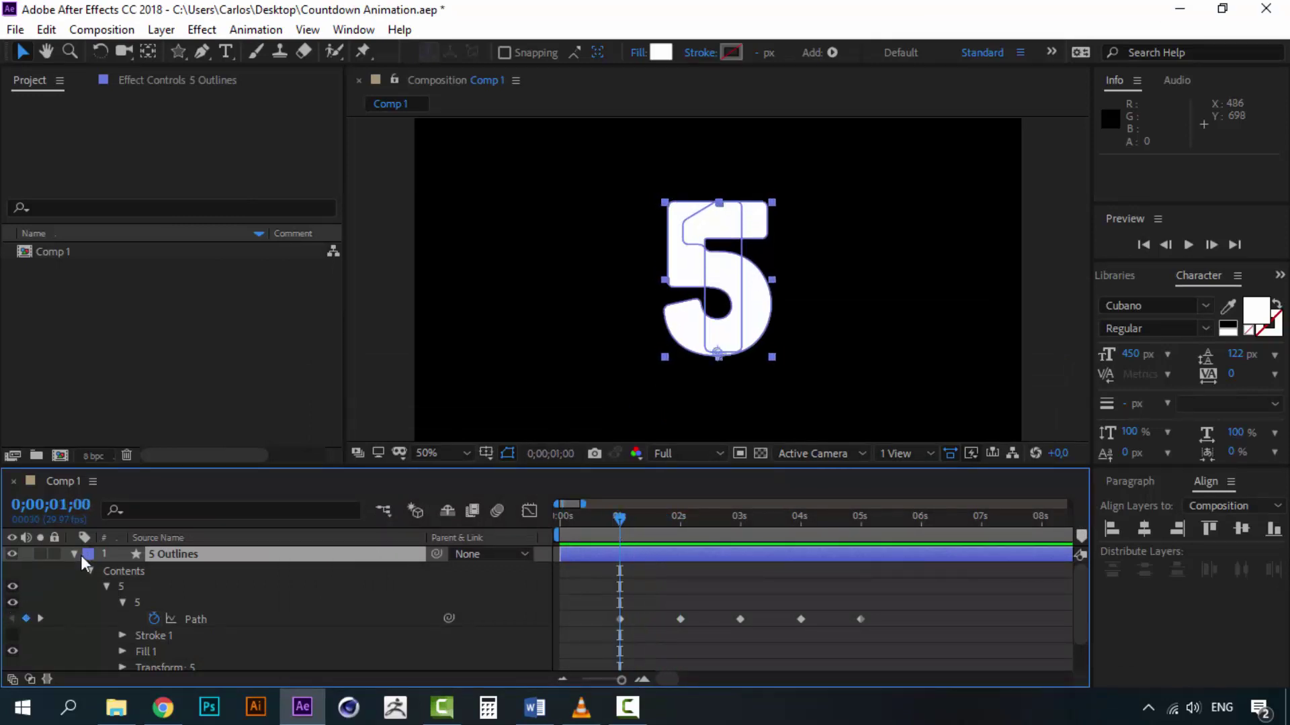
left_click(74, 554)
left_click(11, 555)
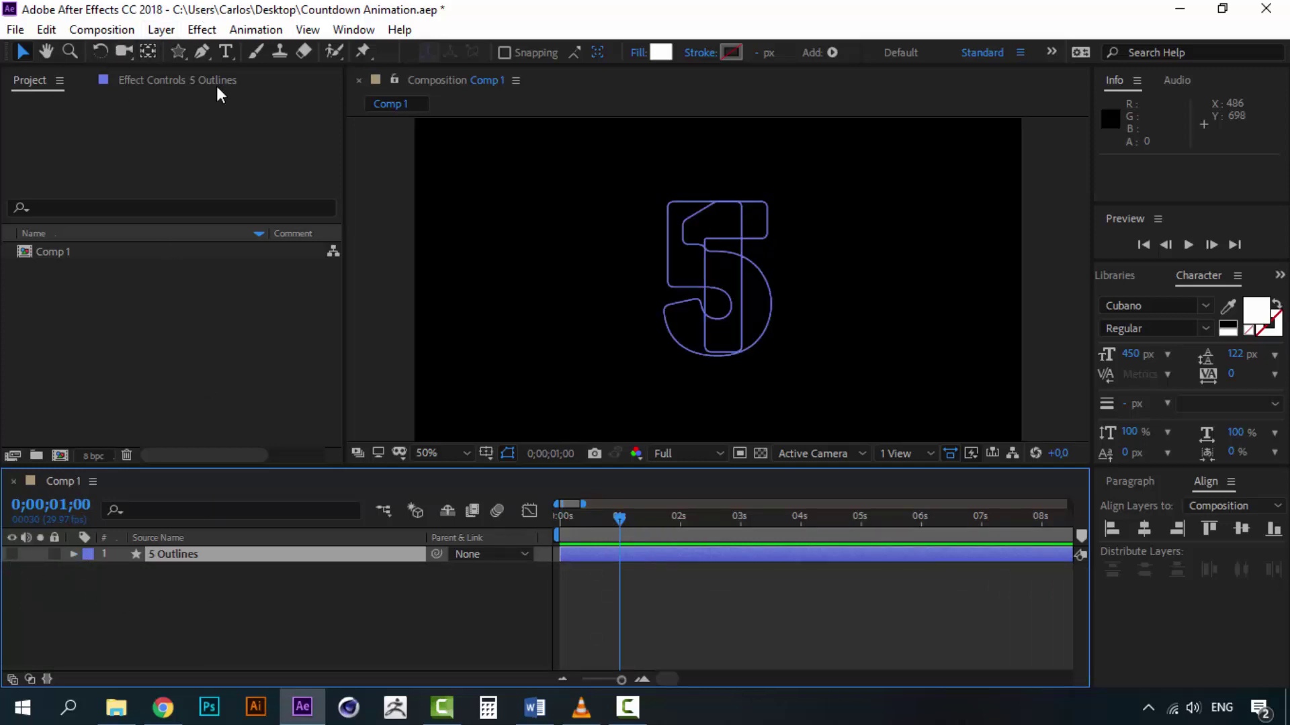
- Add a new empty shape layer via Layer > New > Shape Layer
left_click(167, 29)
mouse_move(290, 53)
left_click(466, 151)
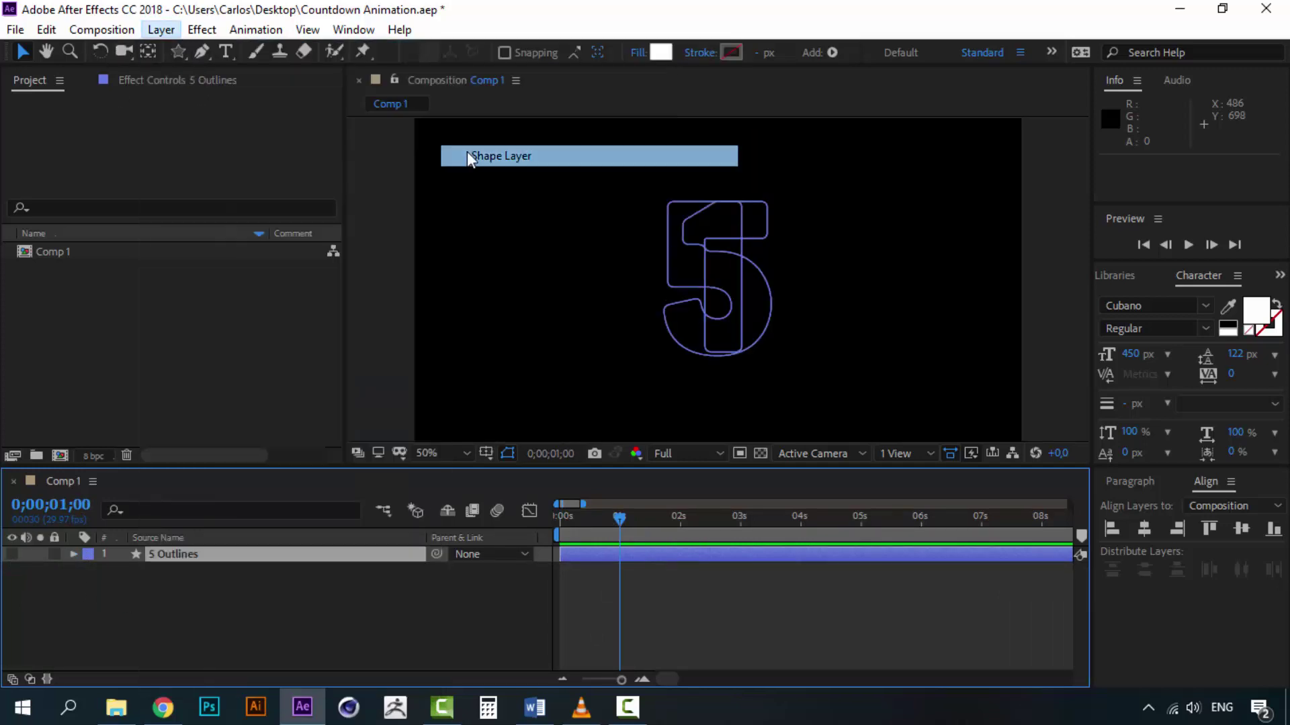
- Draw a closed, curved white blob around the composition centre with the Pen tool
left_click(202, 51)
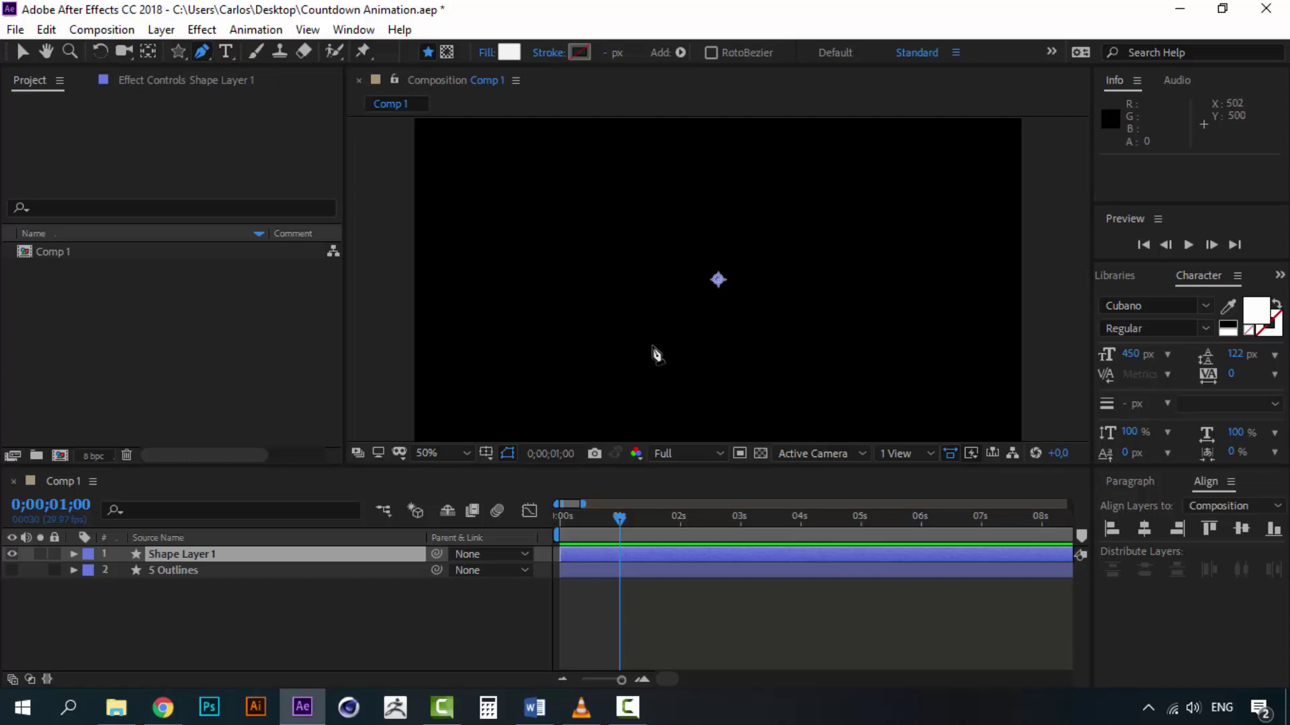
left_click(664, 346)
left_click_drag(647, 263, 784, 232)
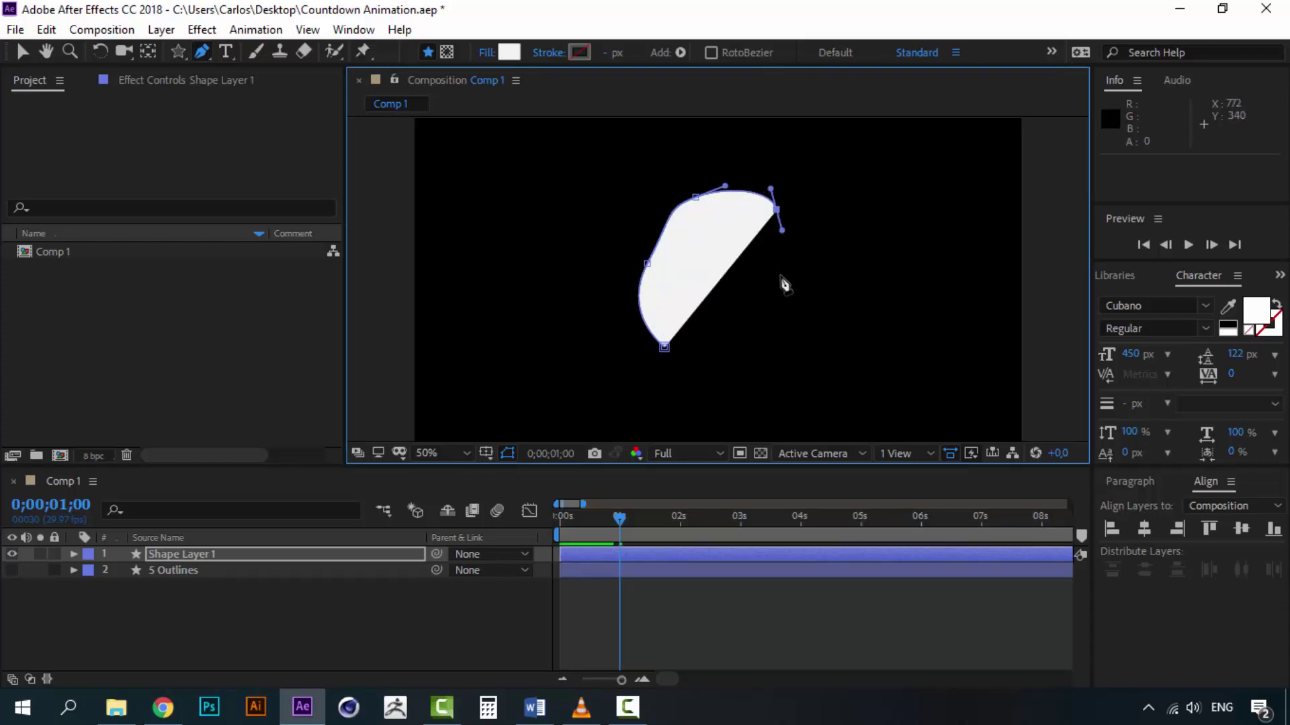
left_click_drag(777, 289, 631, 328)
left_click(664, 346)
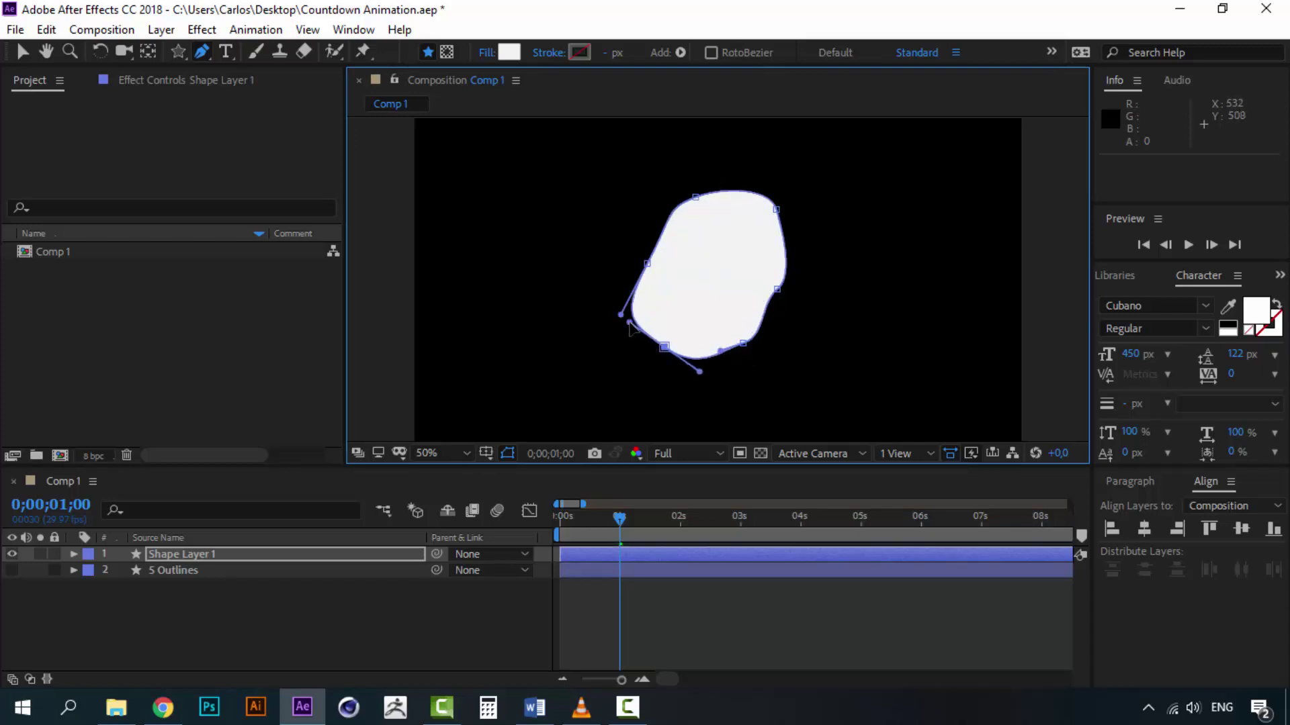
left_click(695, 197)
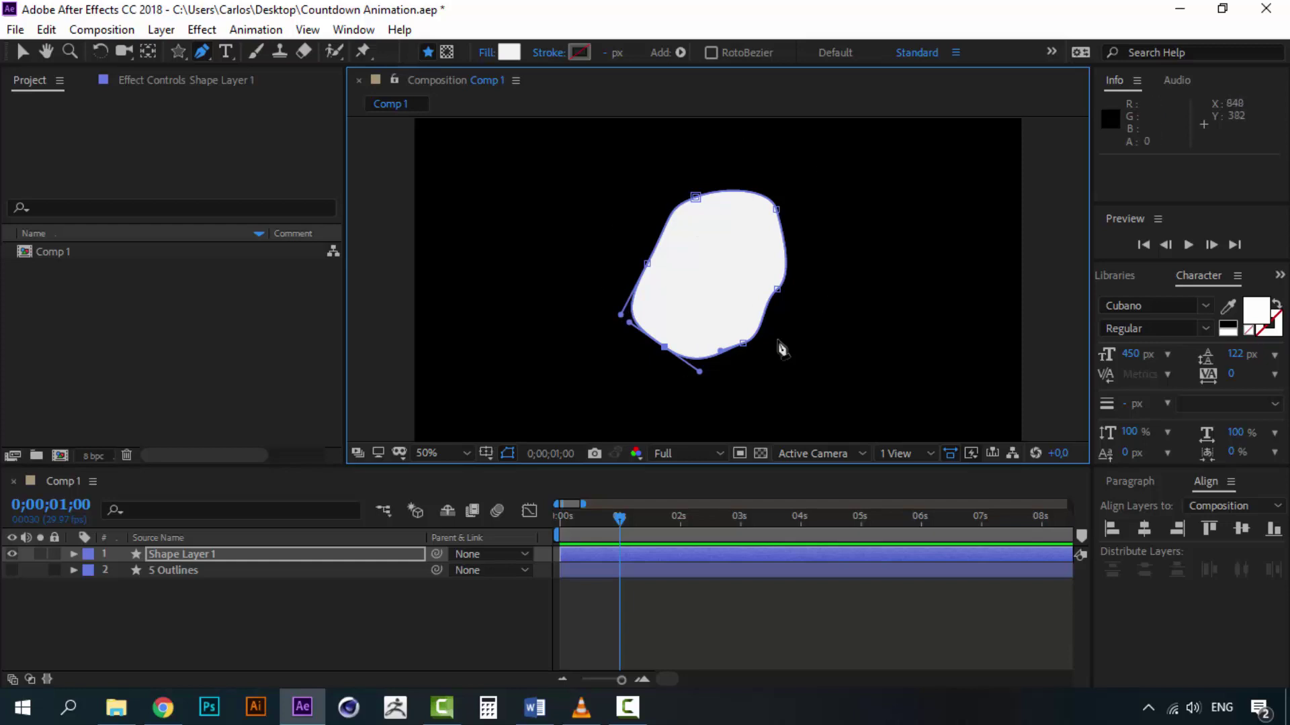
left_click(192, 556)
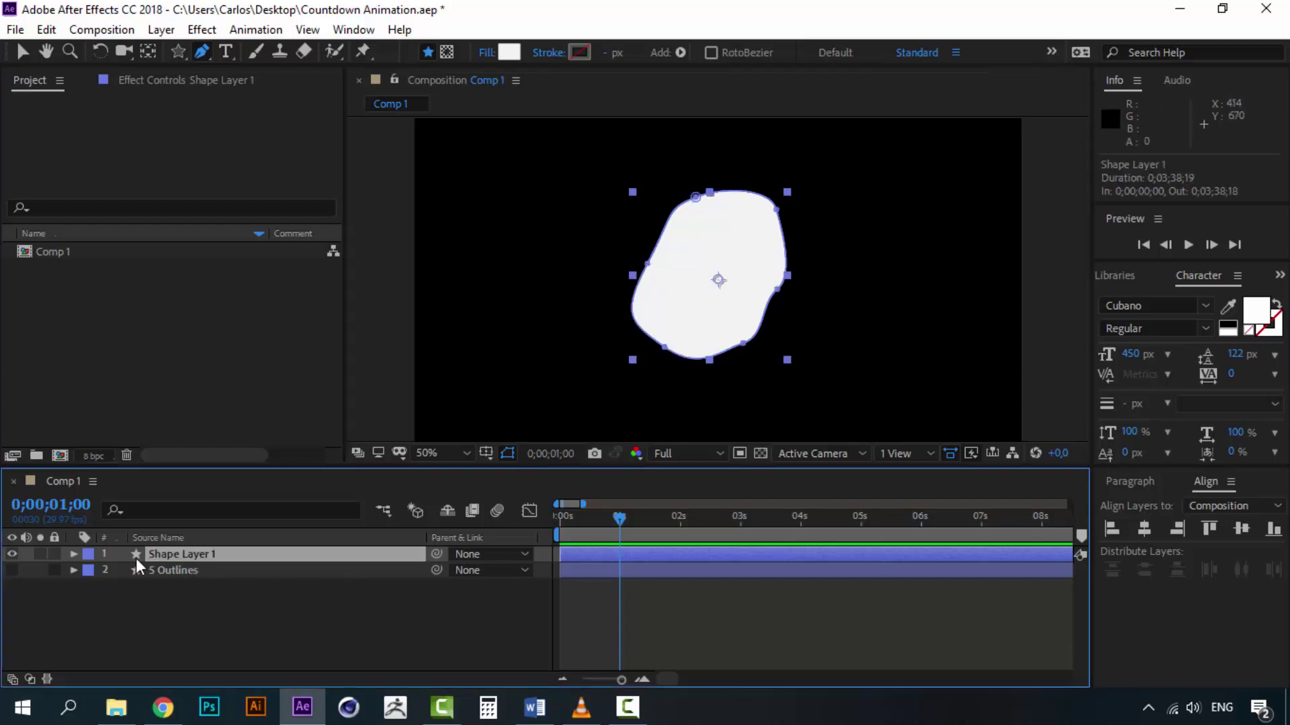
- Twirl open 5 Outlines to reveal and select the 5's animated Path keyframes
left_click(162, 571)
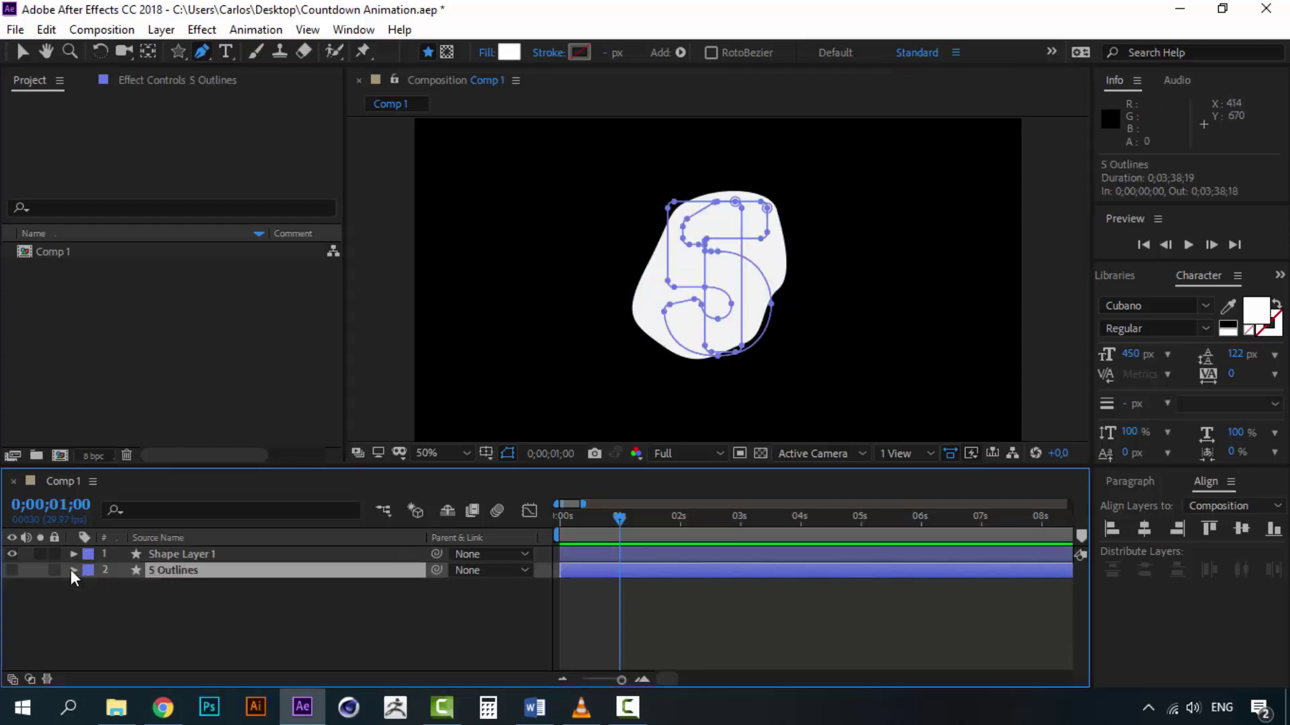
left_click(72, 569)
left_click(208, 620)
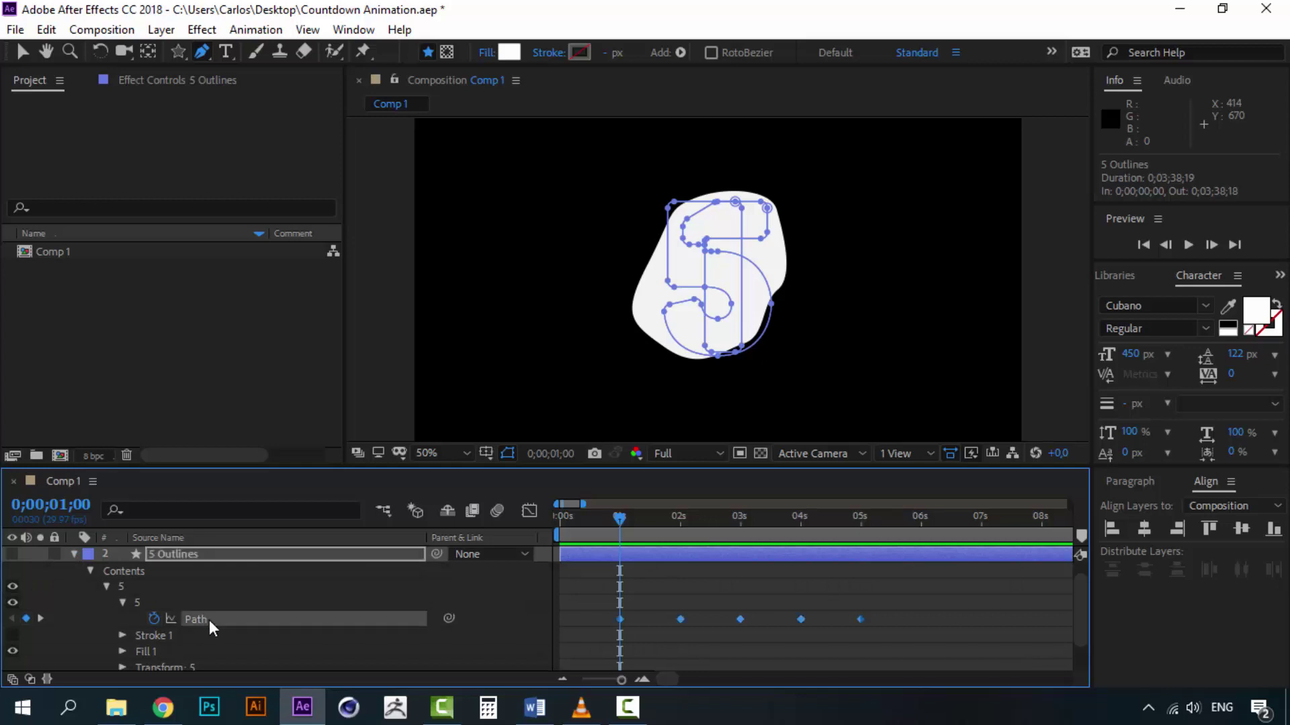
- Rename the 5 Outlines layer to Numbers
right_click(178, 555)
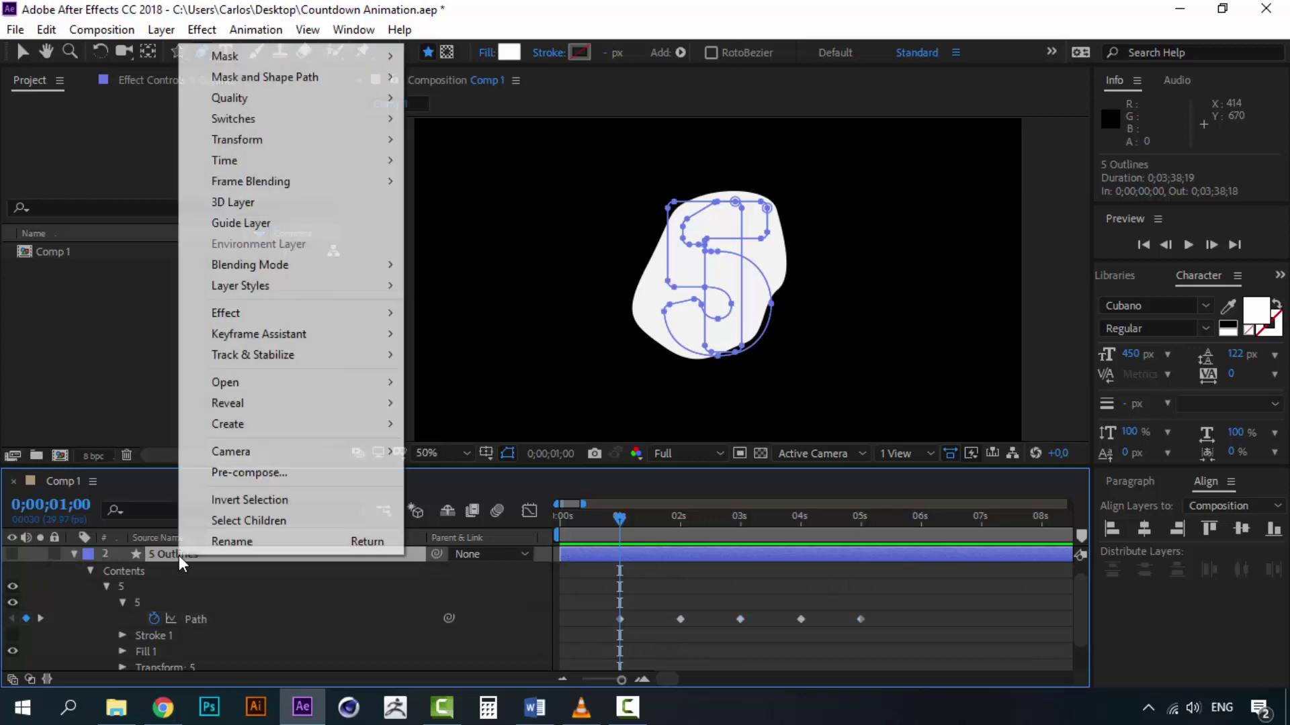
left_click(248, 541)
type("Numbers")
key("Return")
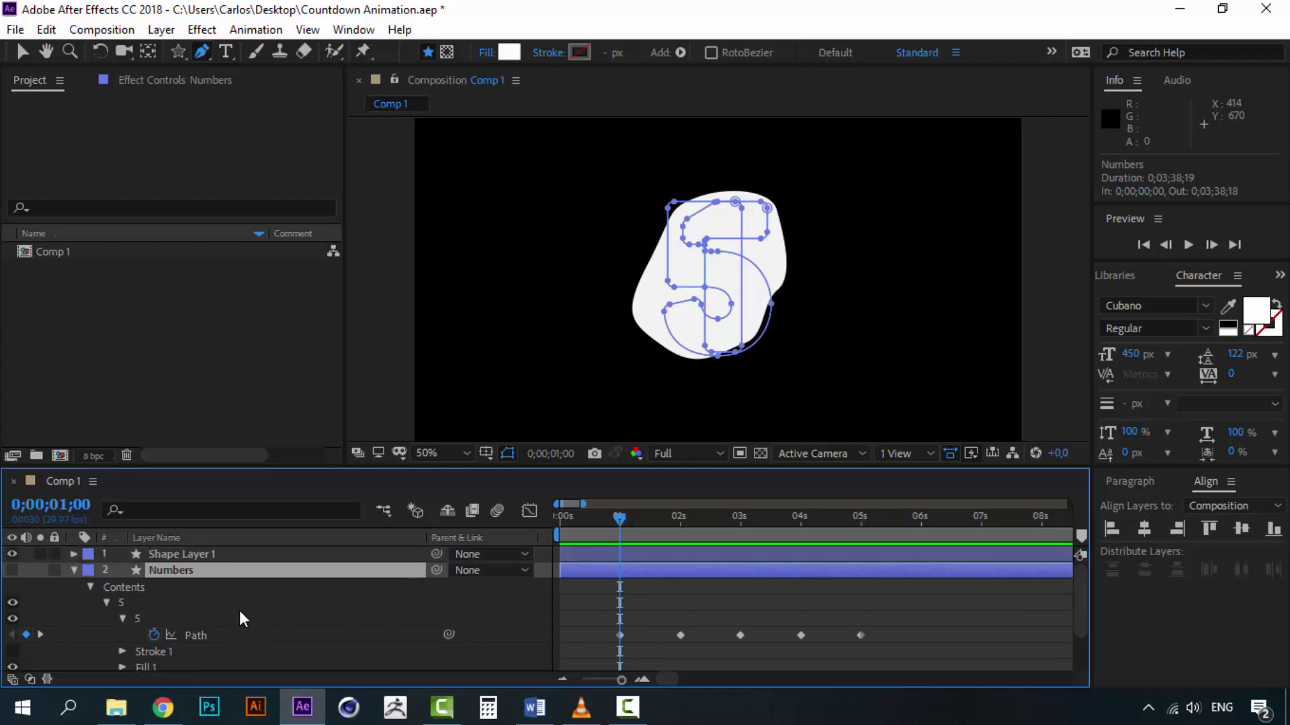
- Expand Shape Layer 1 down to Contents > Shape 1 > Path
left_click(73, 554)
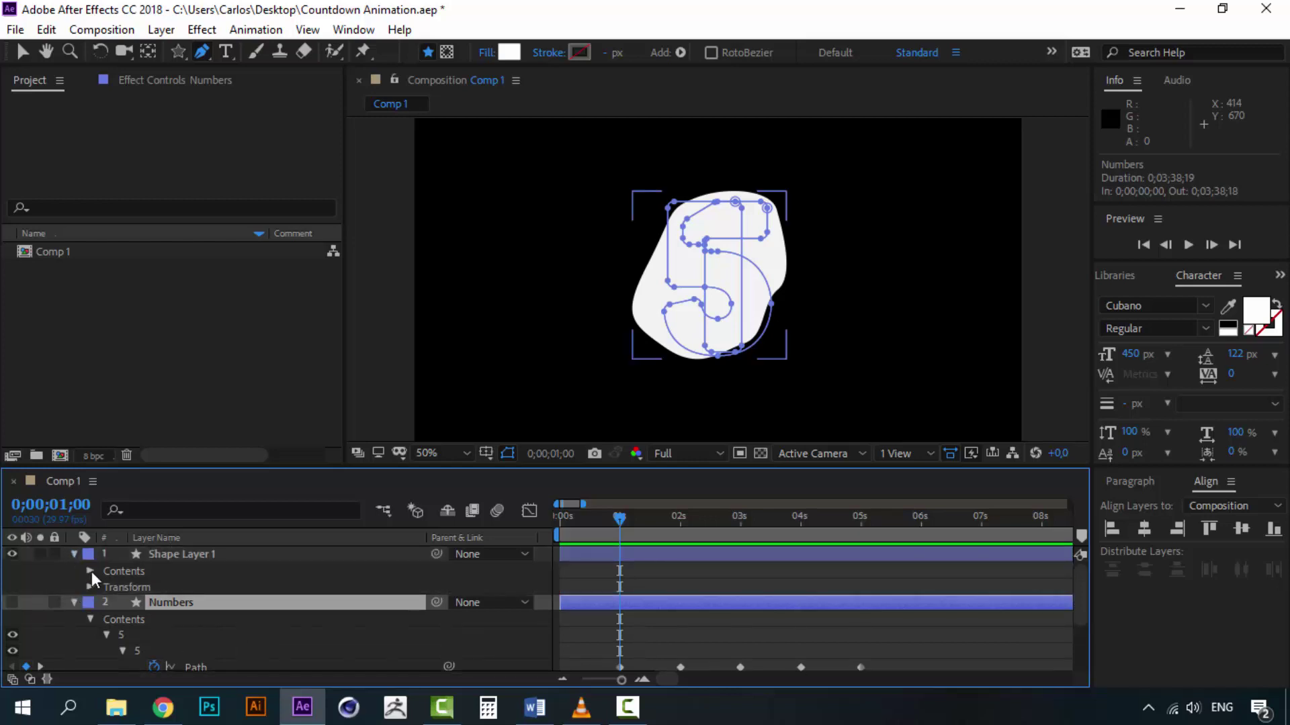
left_click(90, 571)
left_click(106, 587)
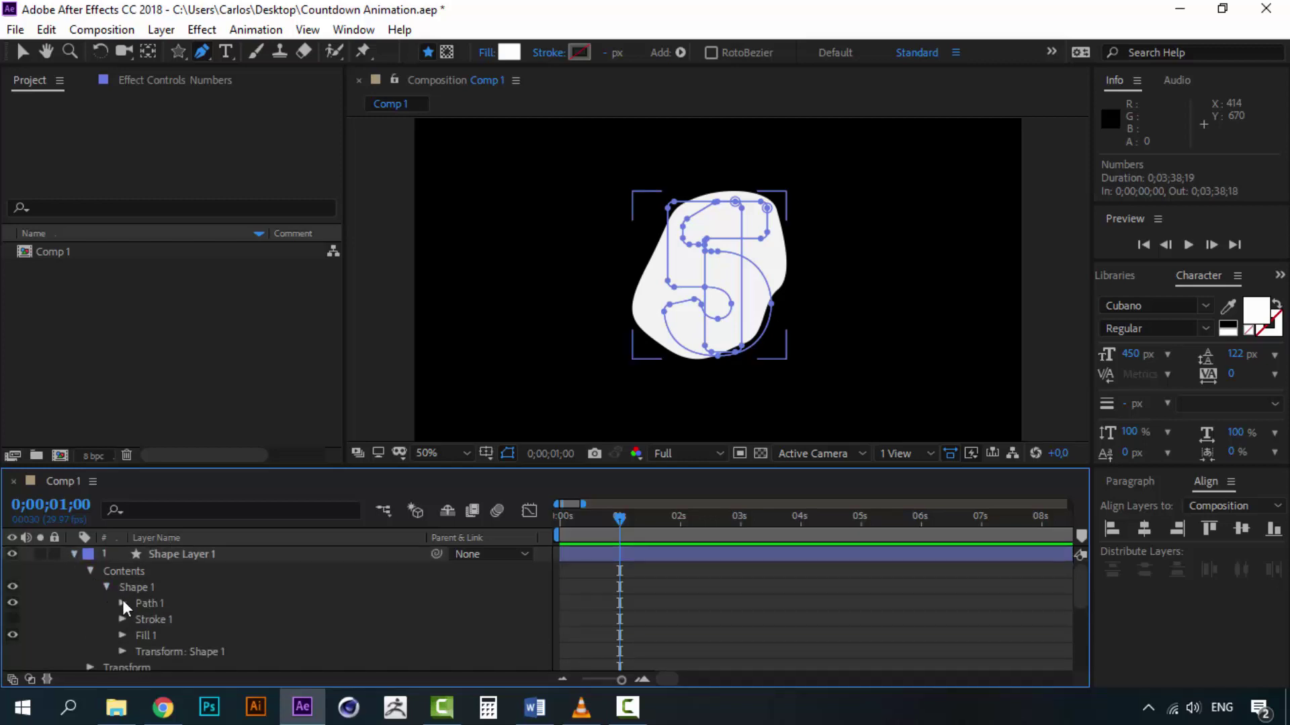
left_click(122, 604)
scroll(242, 627, "down", 6)
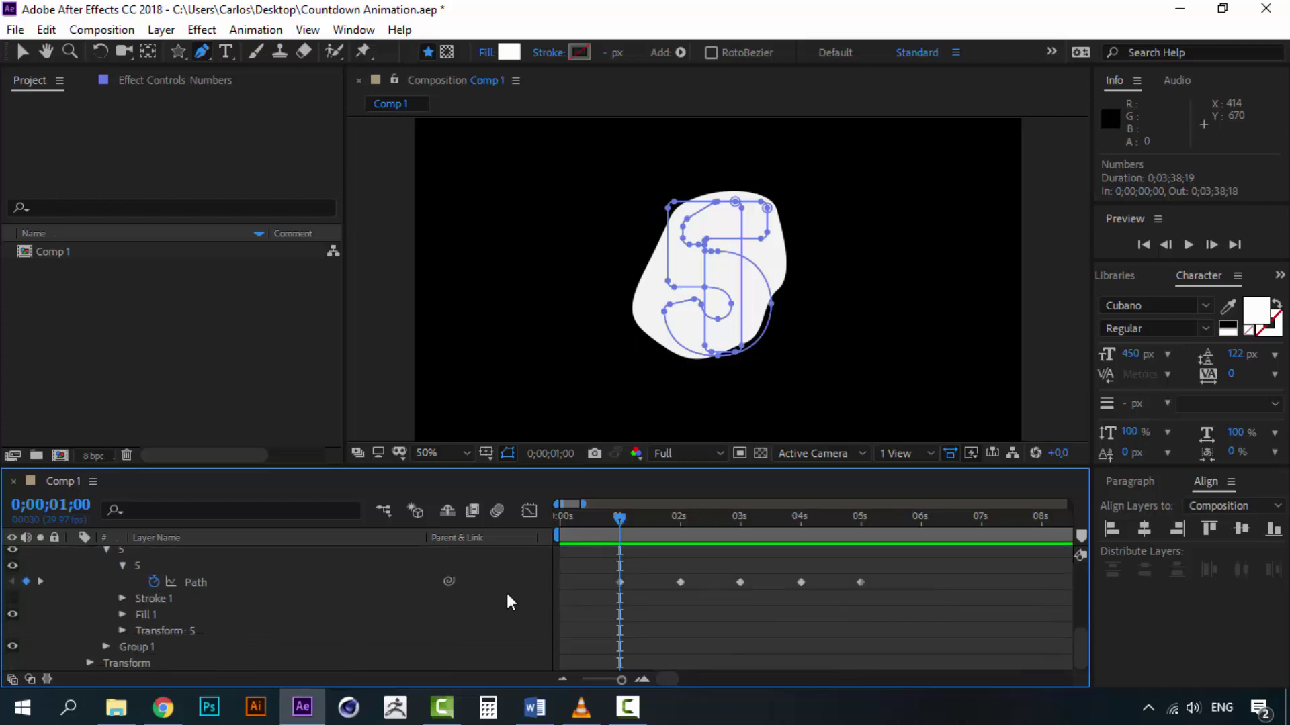
- At 01;15, copy the blob's Path and paste it onto the Numbers layer's Path as a keyframe
mouse_move(639, 523)
left_mouse_down()
mouse_move(683, 518)
mouse_move(614, 514)
mouse_move(683, 515)
mouse_move(650, 514)
left_mouse_up()
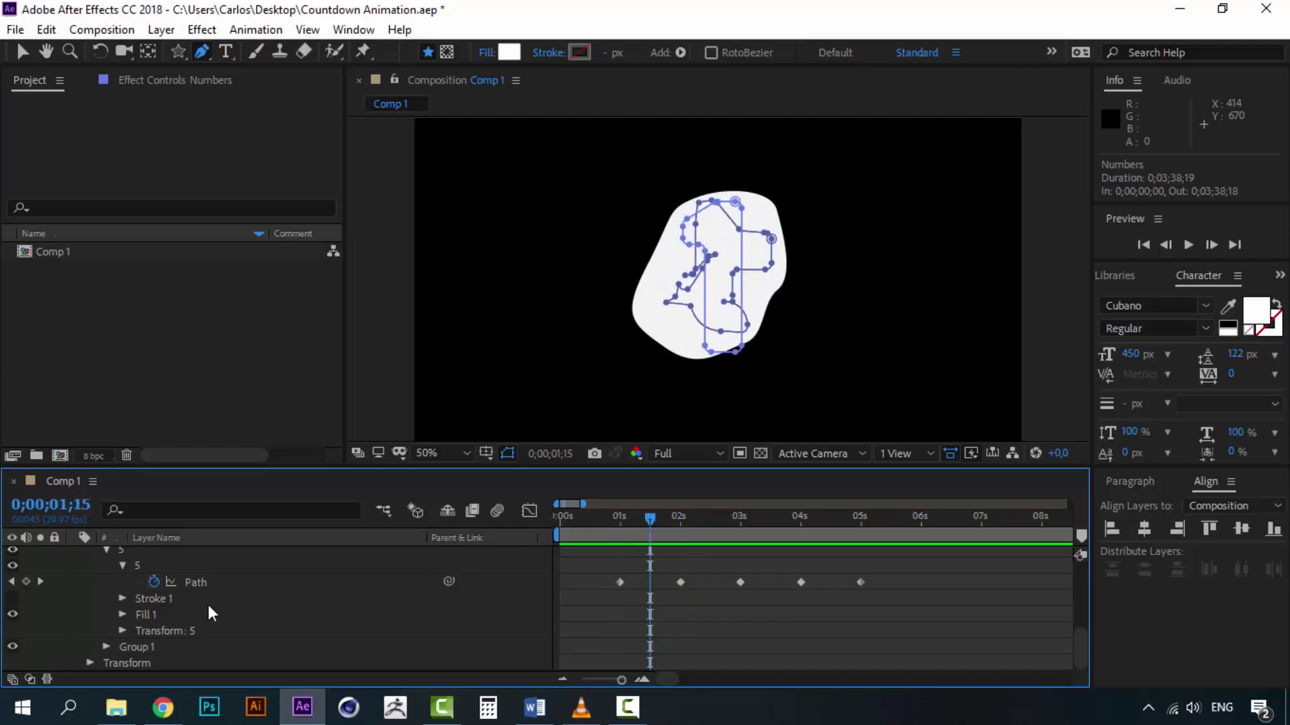
scroll(207, 608, "up", 5)
left_click(179, 618)
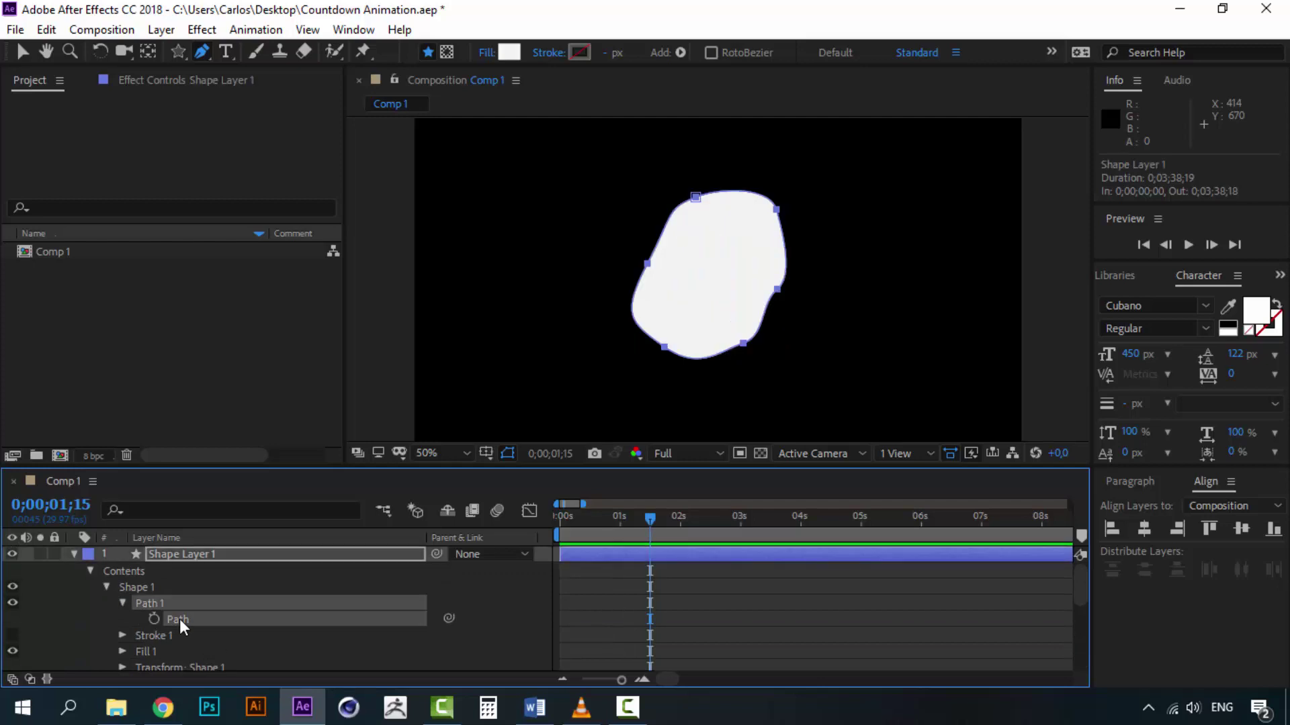
scroll(180, 619, "down", 5)
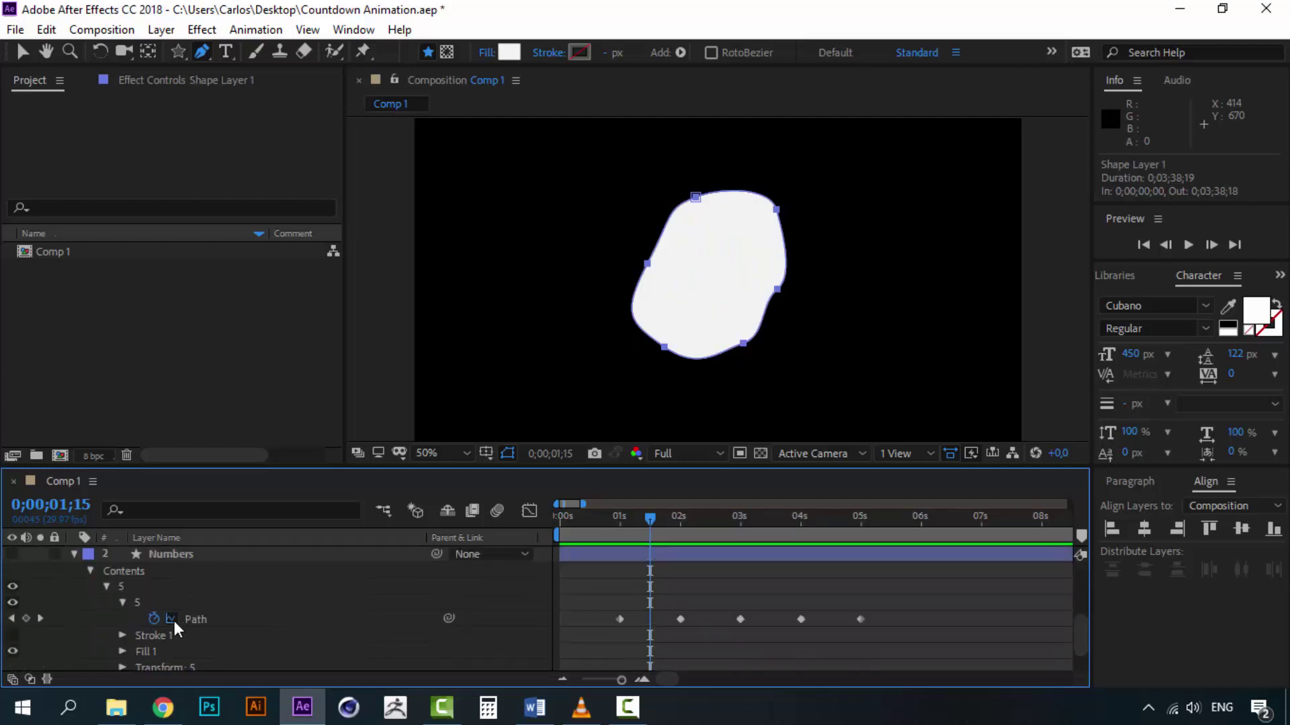
left_click(203, 619)
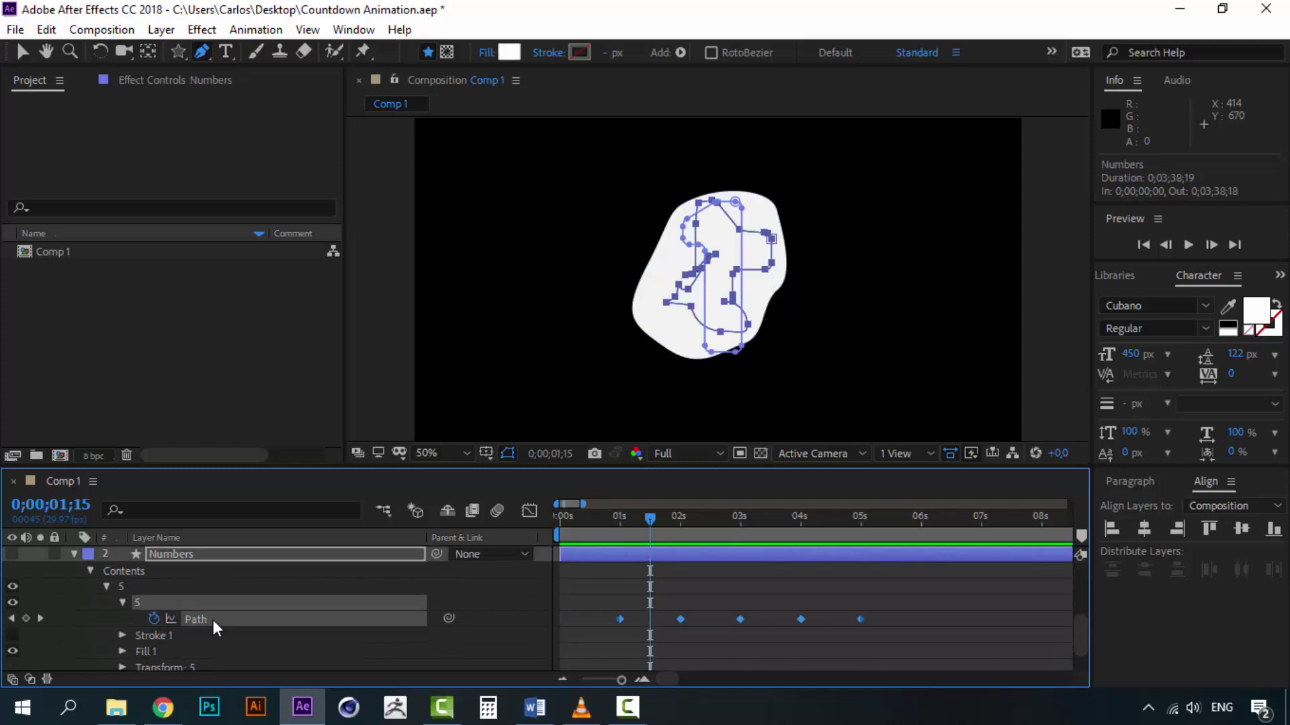
left_click(662, 622)
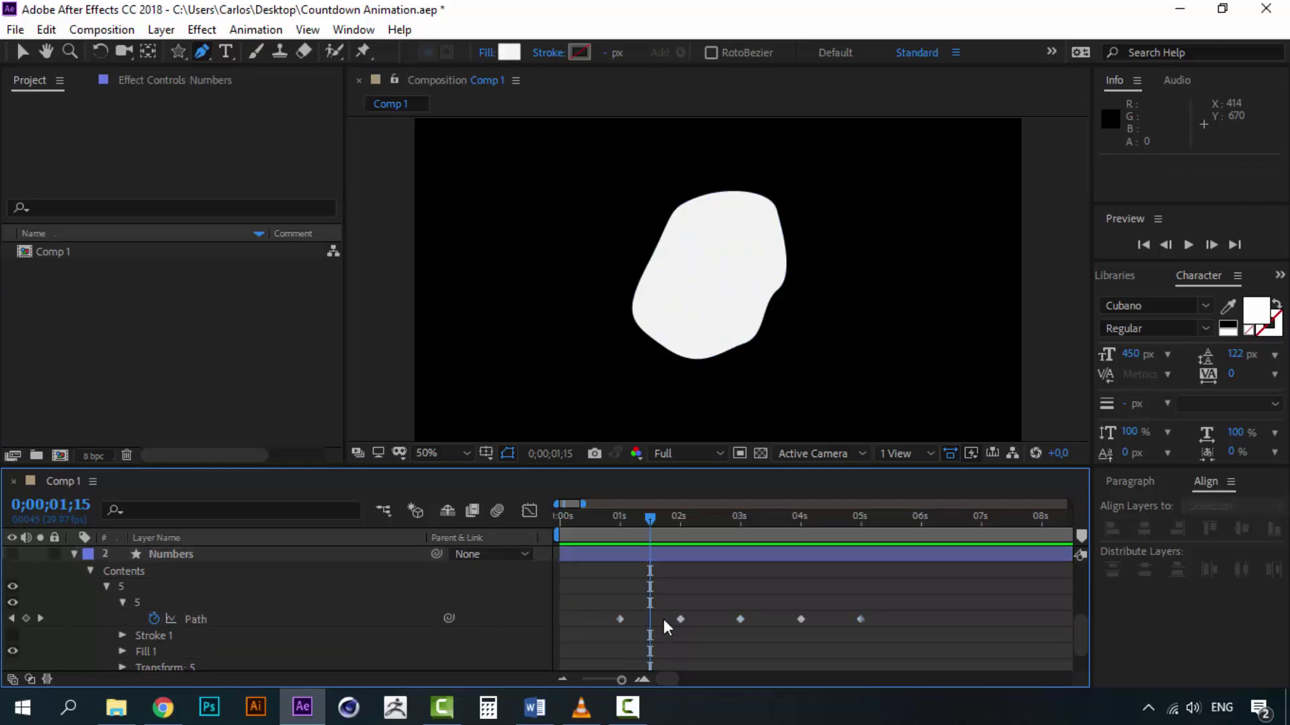
left_click(230, 617)
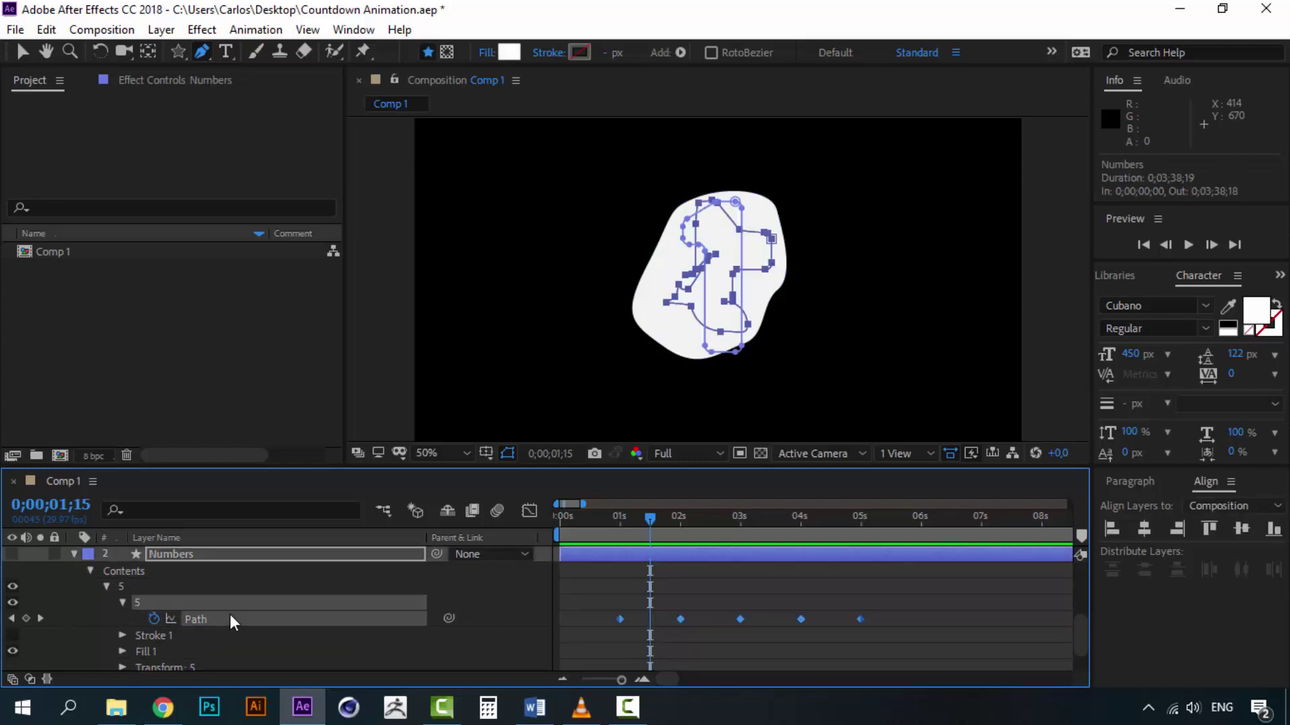
key("ctrl+v")
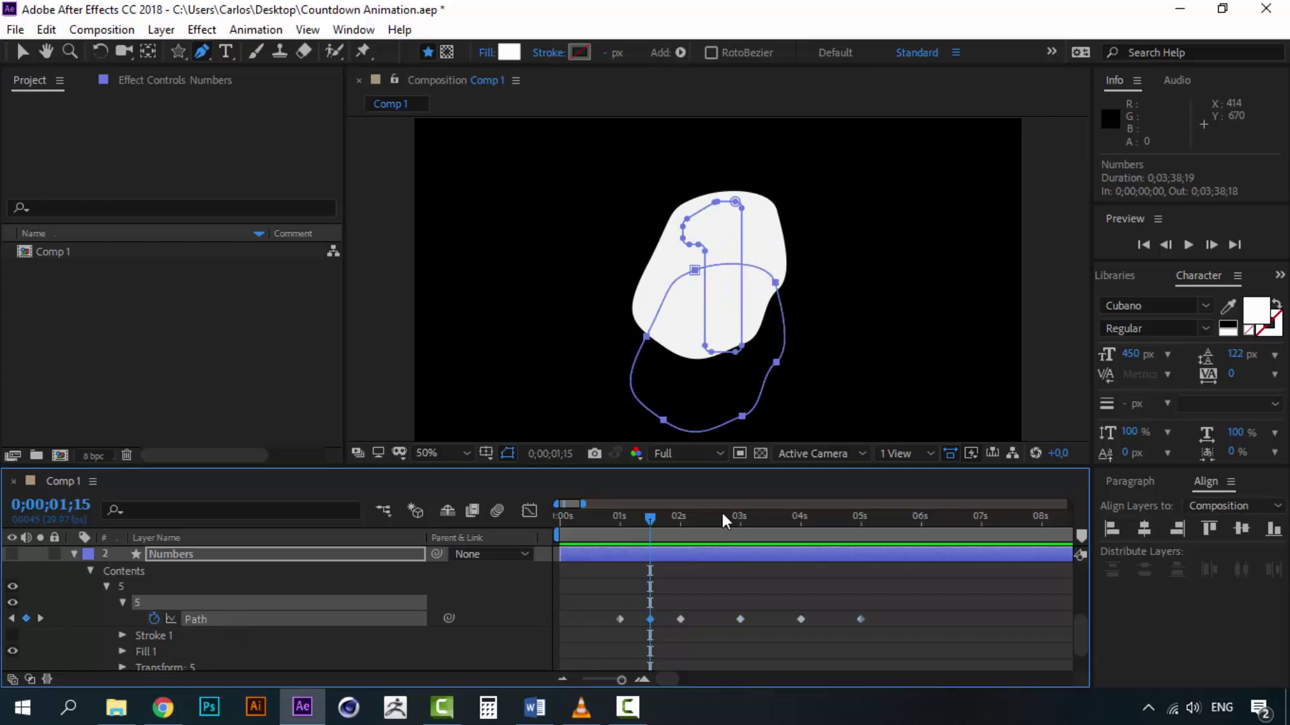
- Preview the 5 morphing into the blob from 01;00 to the 01;15 keyframe
key("v")
left_click(616, 519)
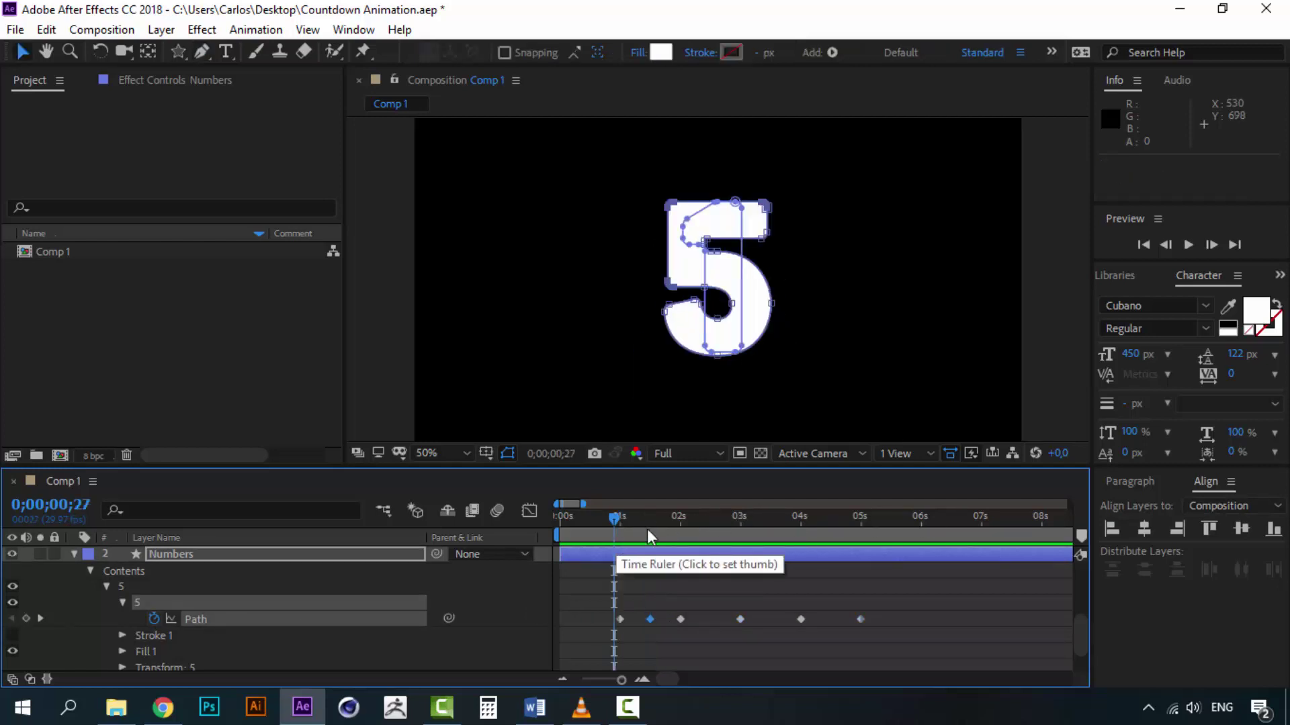
left_click_drag(616, 517, 652, 525)
left_click(621, 517)
key("space")
left_click_drag(621, 517, 652, 525)
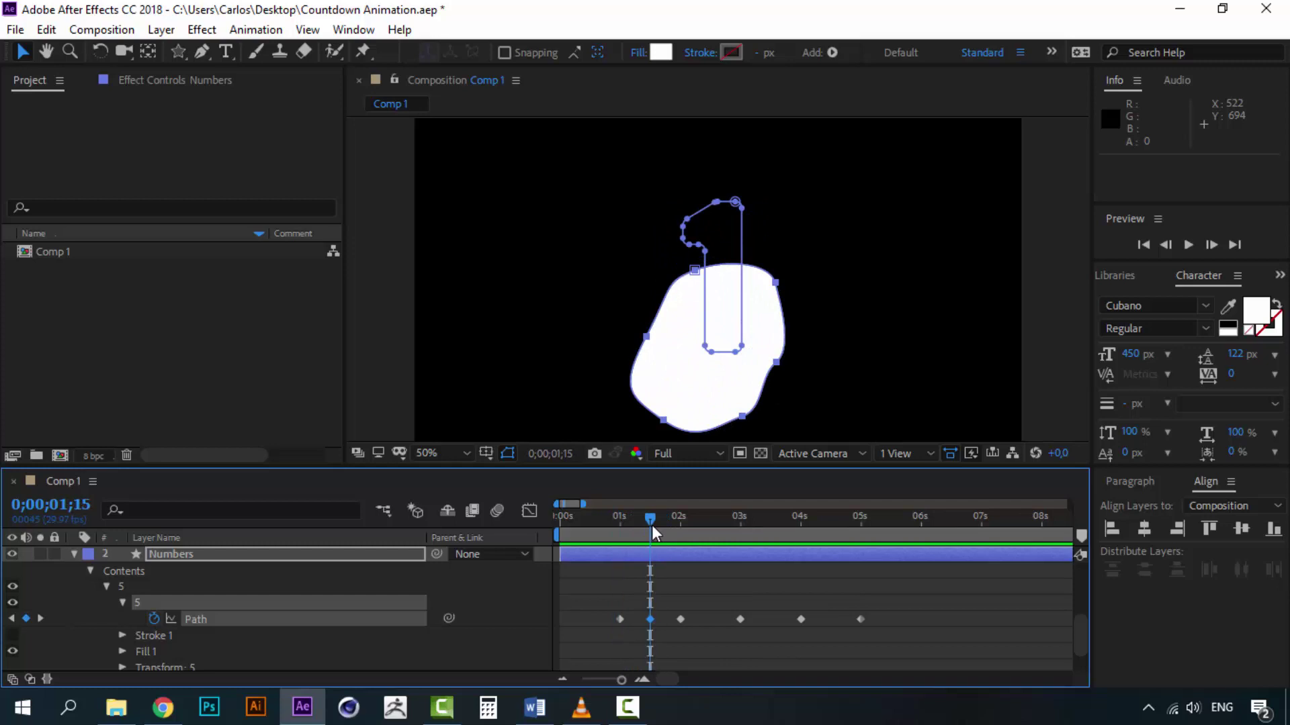
- Drag the blob's vertex up about 100 px over the number at 01;15 and check at 01;01
left_click(17, 55)
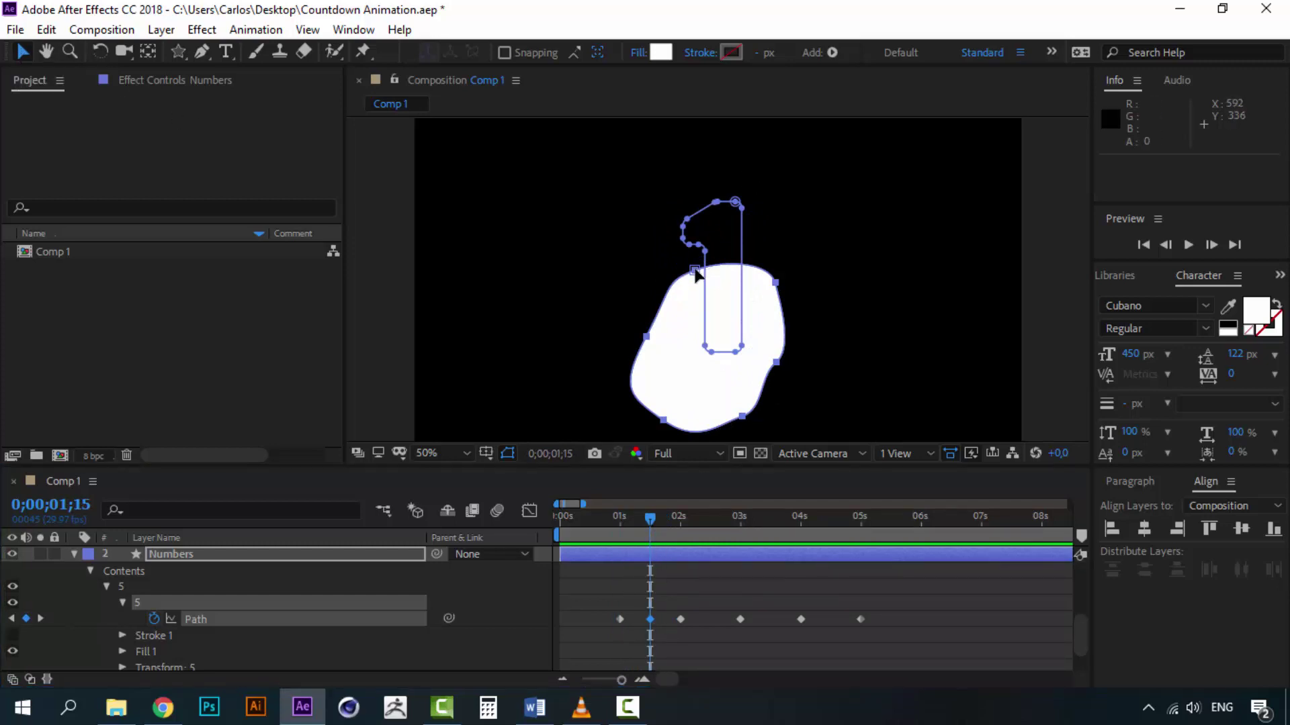
left_click_drag(695, 273, 700, 205)
left_click(623, 521)
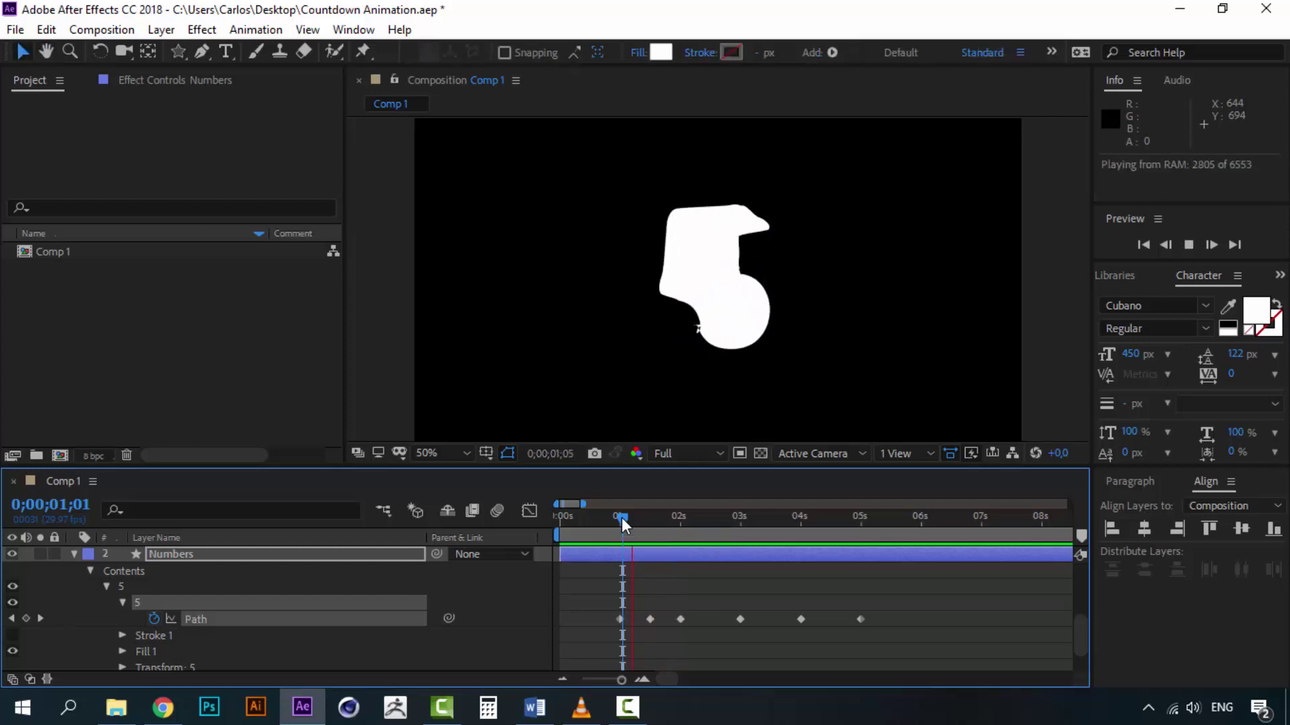
mouse_move(622, 517)
left_mouse_down()
mouse_move(882, 498)
mouse_move(628, 498)
mouse_move(652, 501)
mouse_move(619, 517)
left_mouse_up()
key("space")
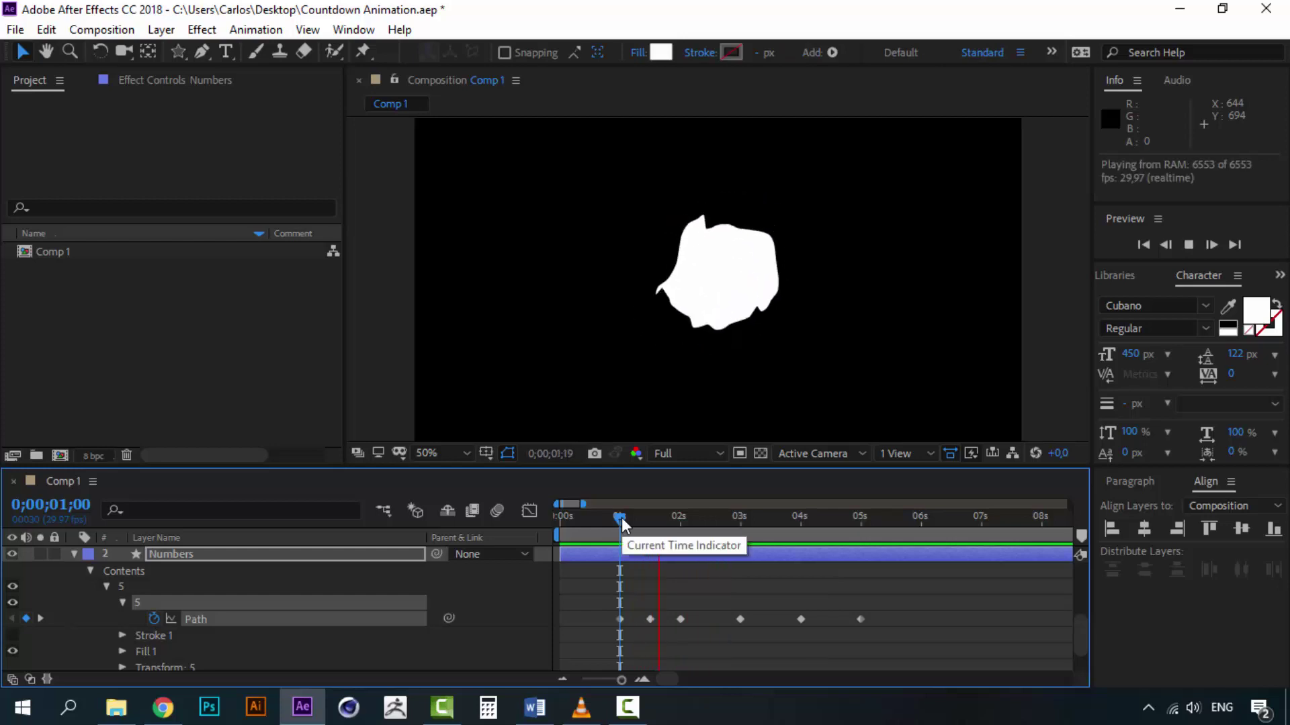
left_click(626, 517)
left_click_drag(643, 522, 652, 527)
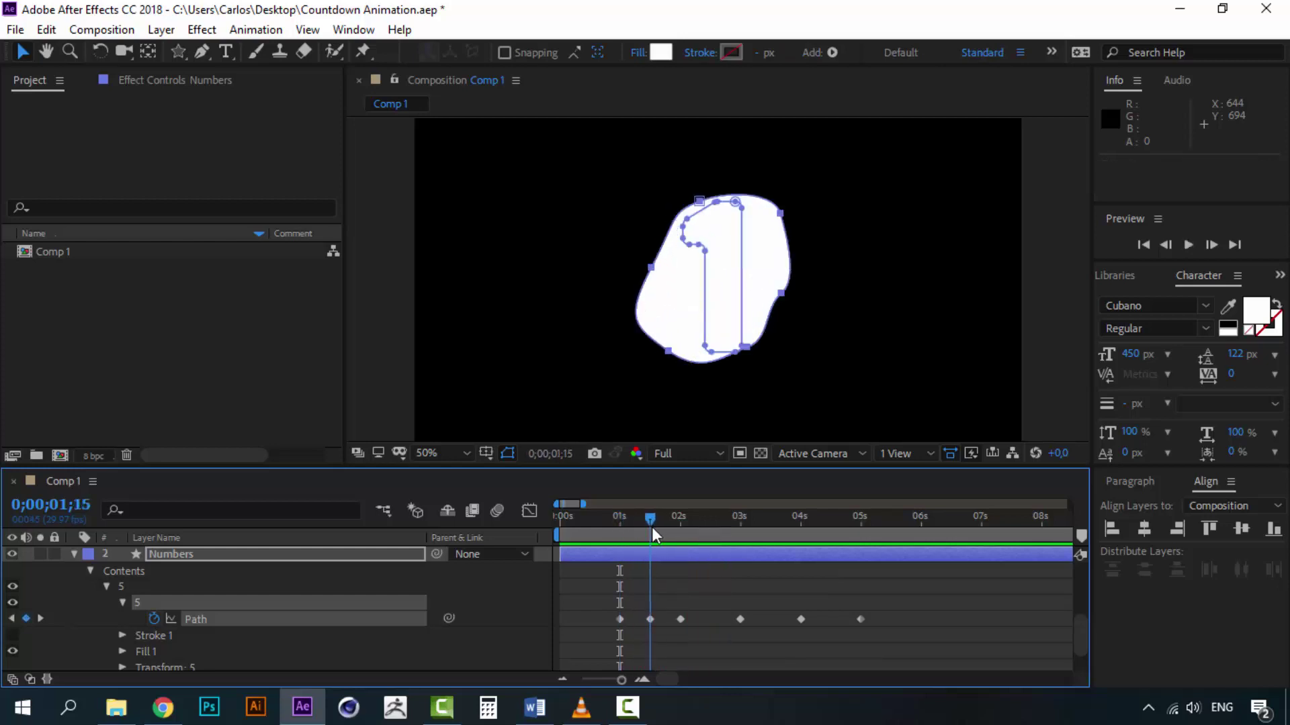